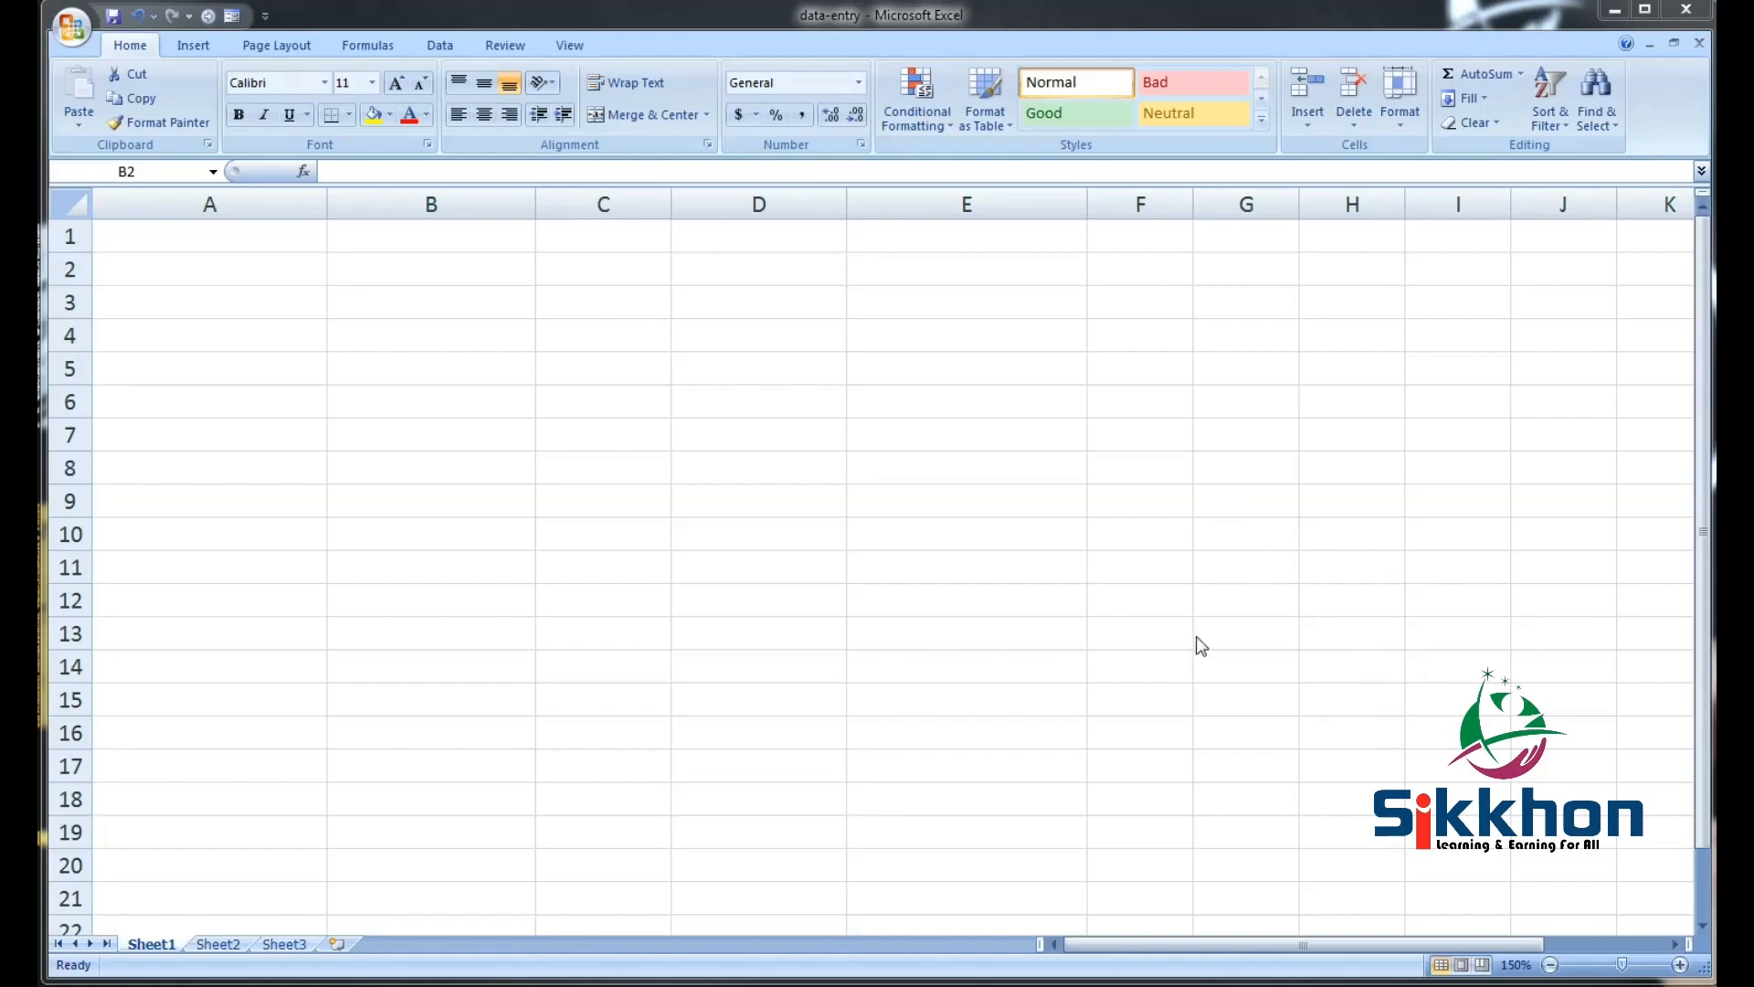
Save the workbook and select cell A3
{"action": "left_click", "coordinate": [79, 32]}
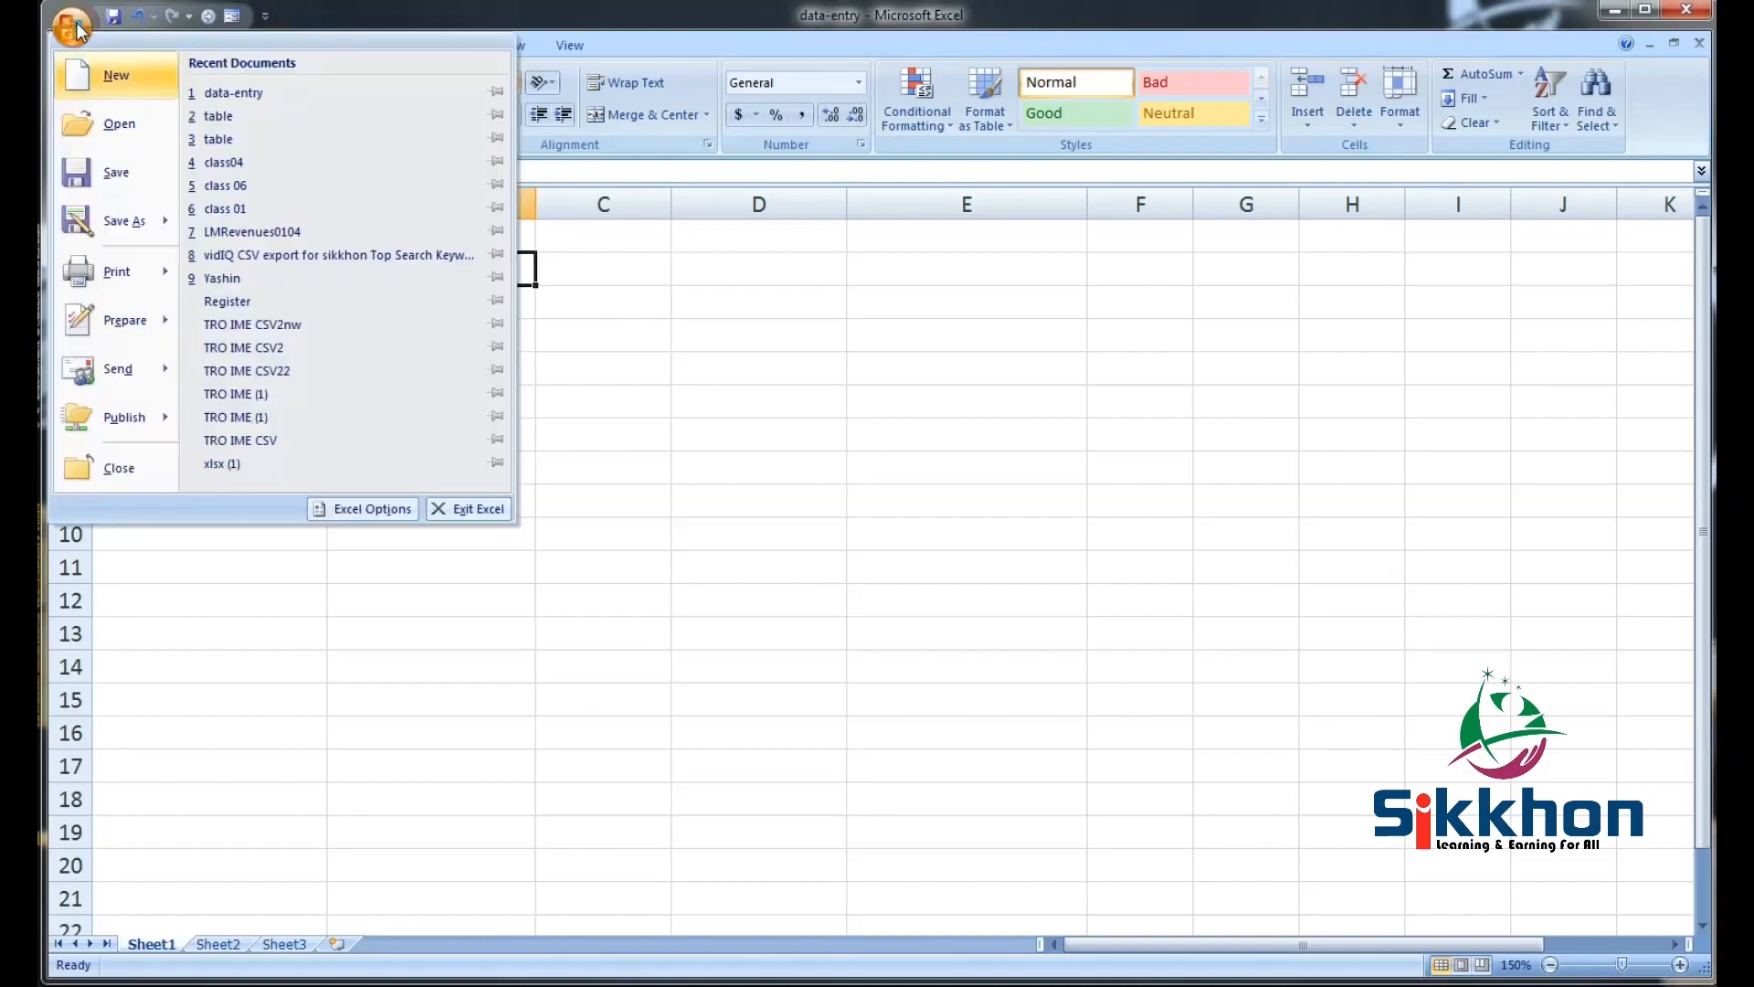
{"action": "left_click", "coordinate": [126, 170]}
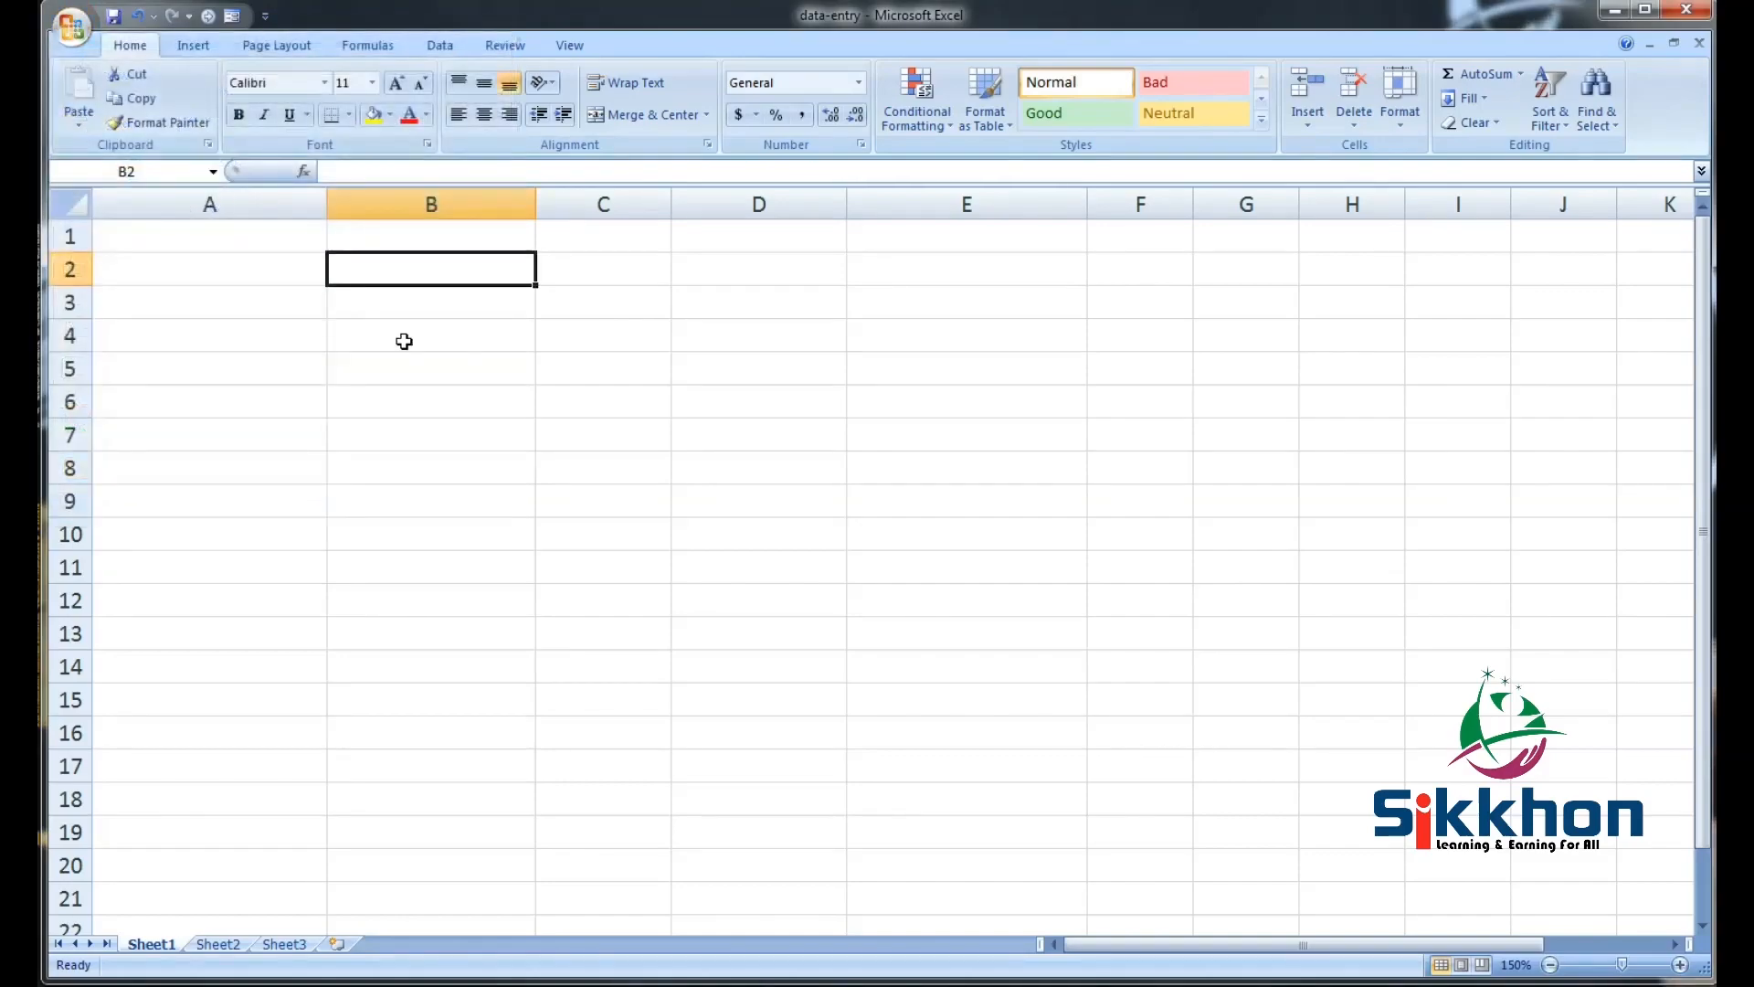
{"action": "left_click", "coordinate": [253, 311]}
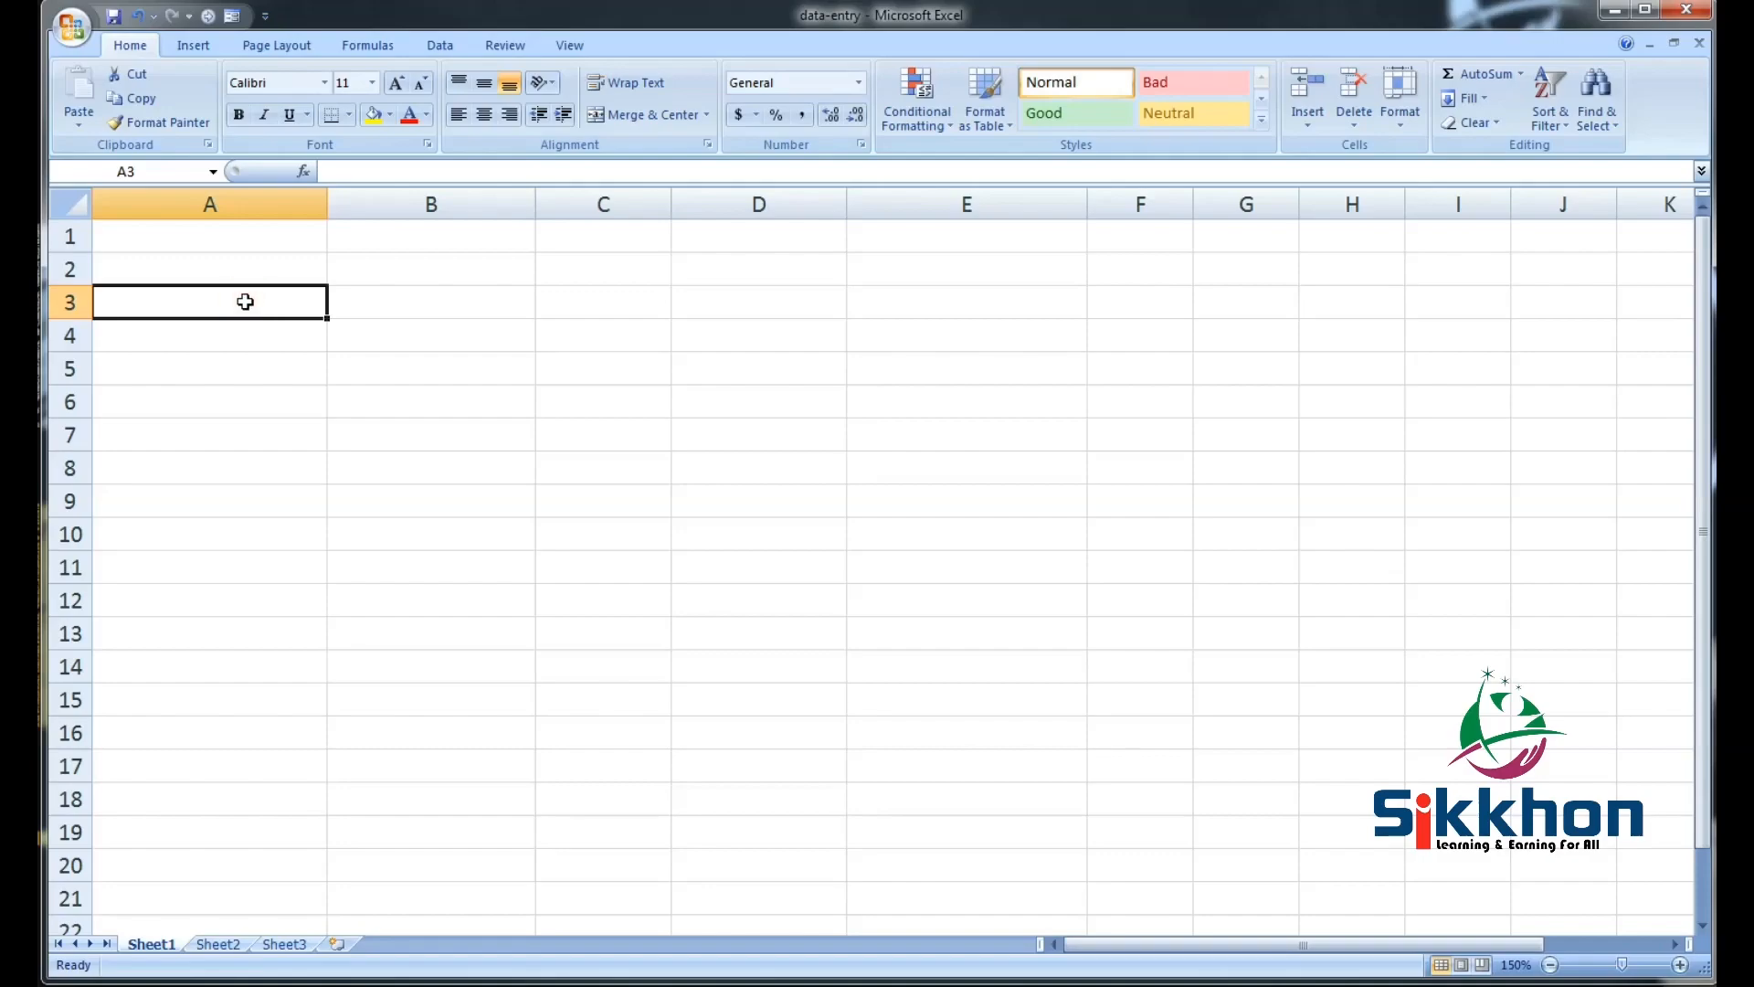
Enter the headers Name, Fathers, Mobile, Email and Address in cells A3 to E3
{"action": "type", "text": "Na"}
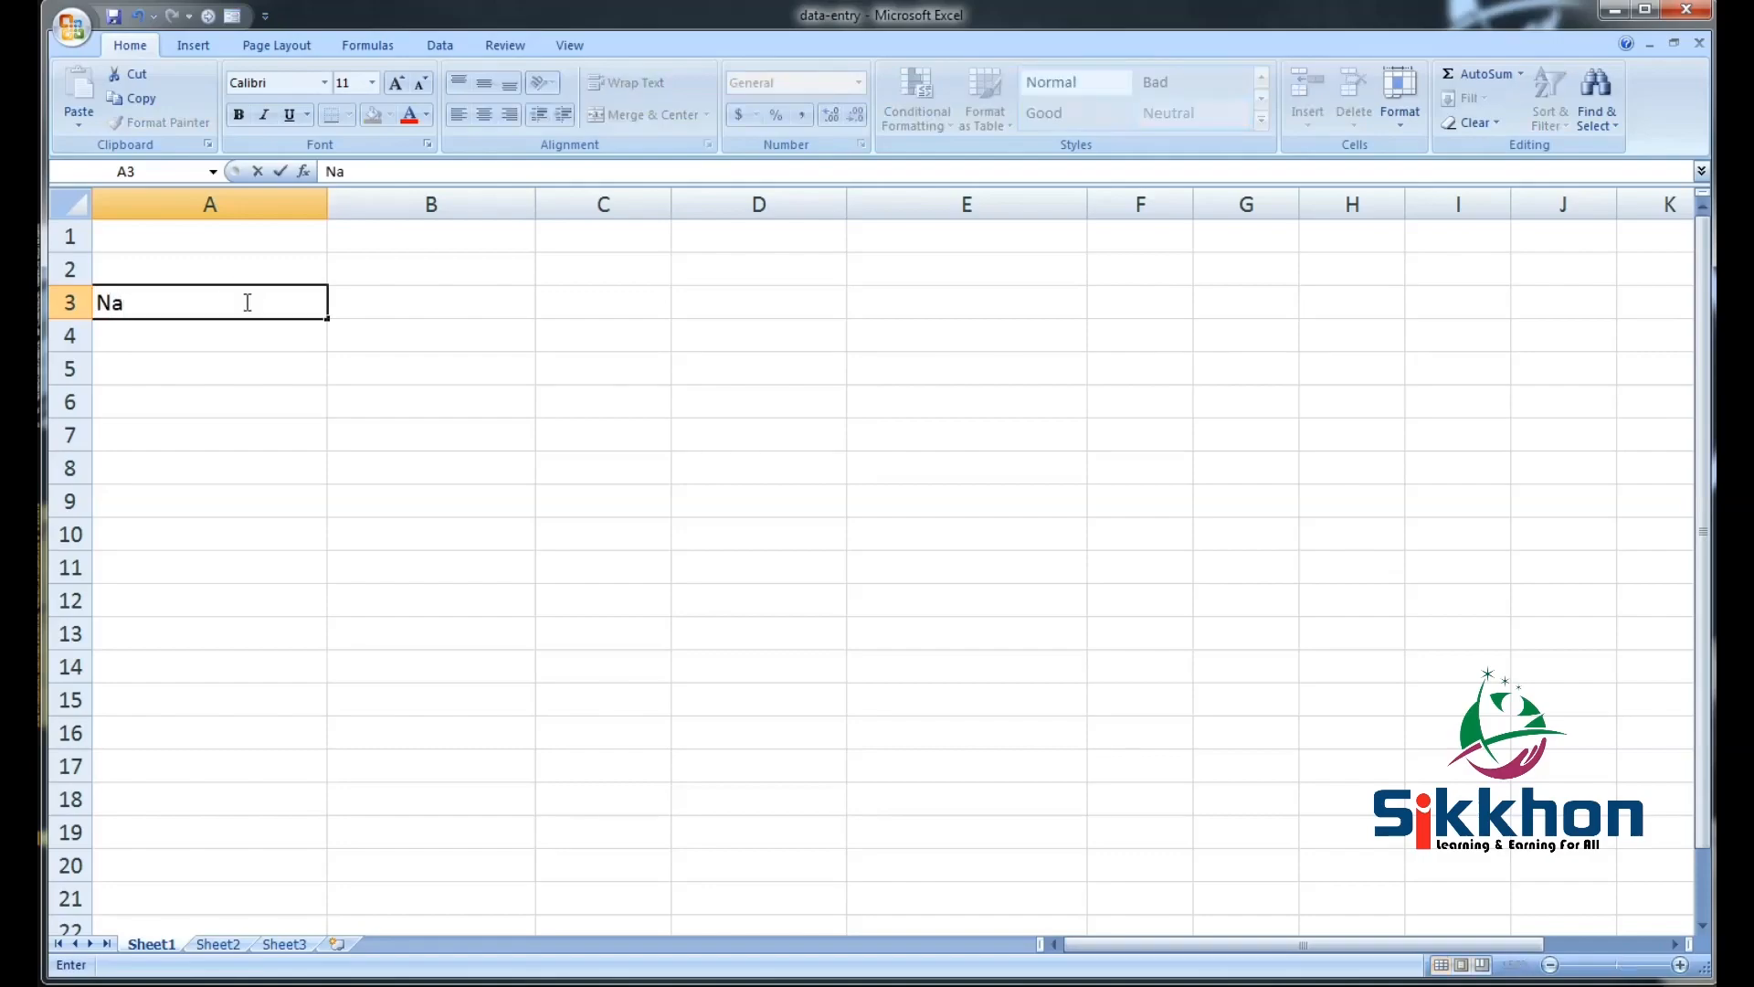
{"action": "type", "text": "me"}
{"action": "left_click", "coordinate": [422, 300]}
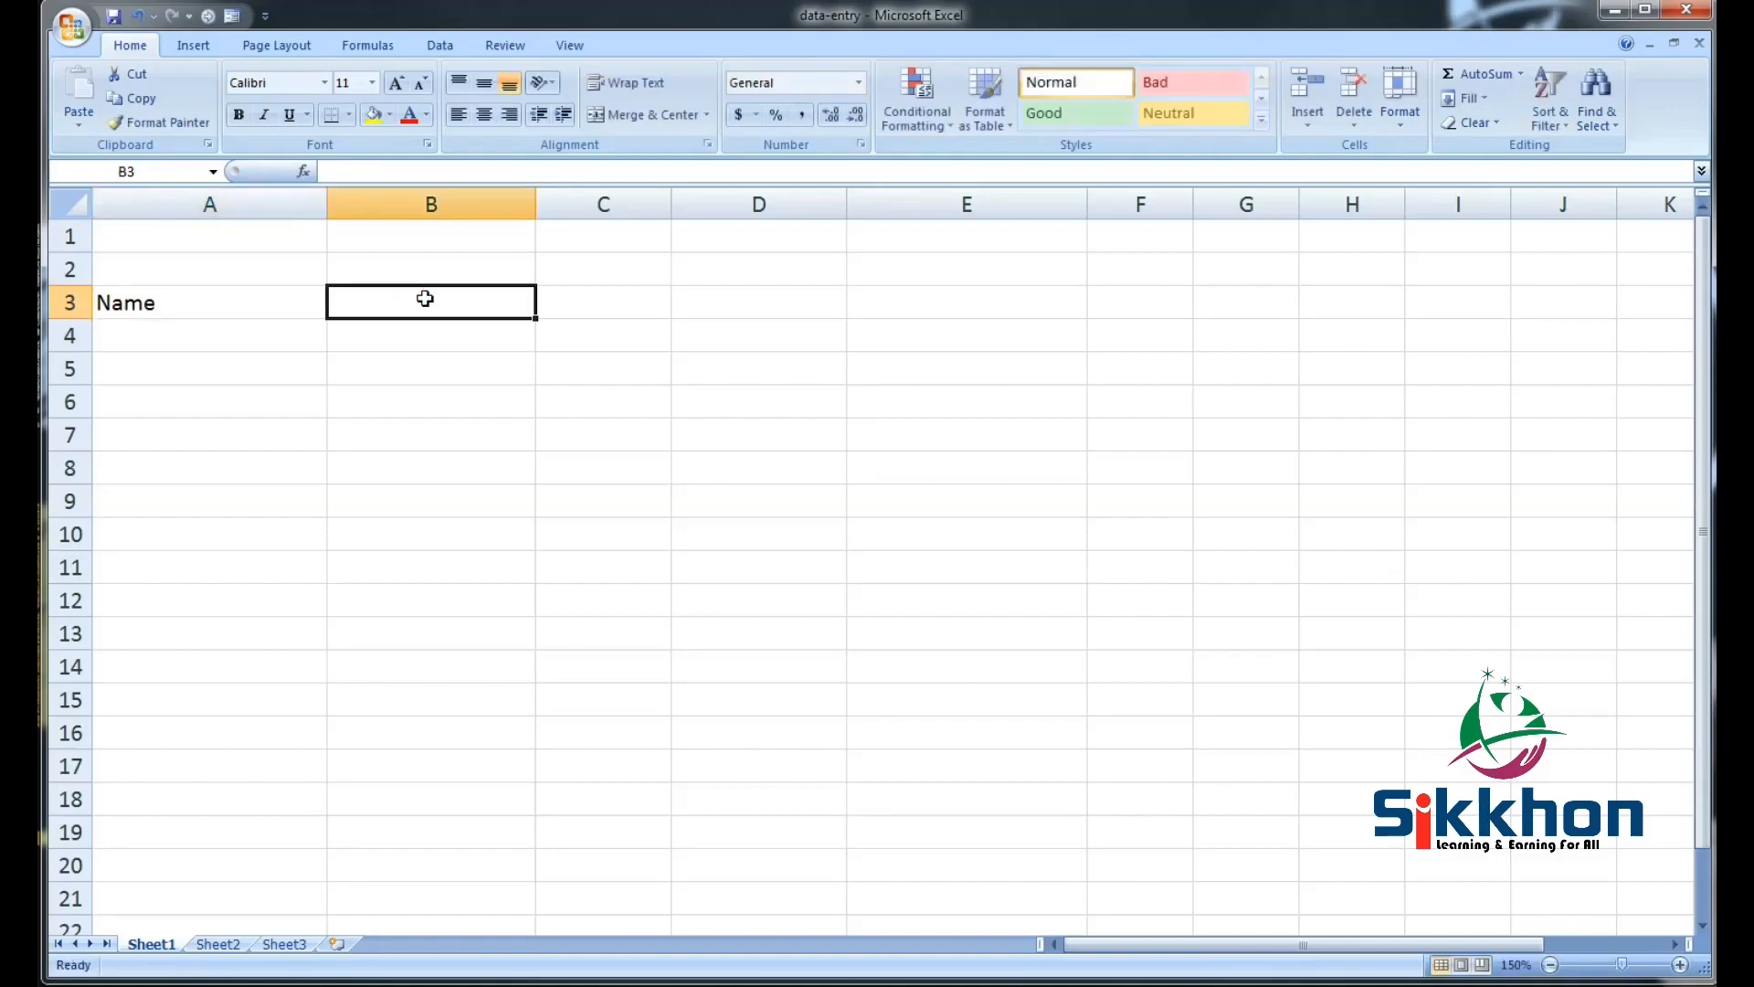
{"action": "type", "text": "Fathers"}
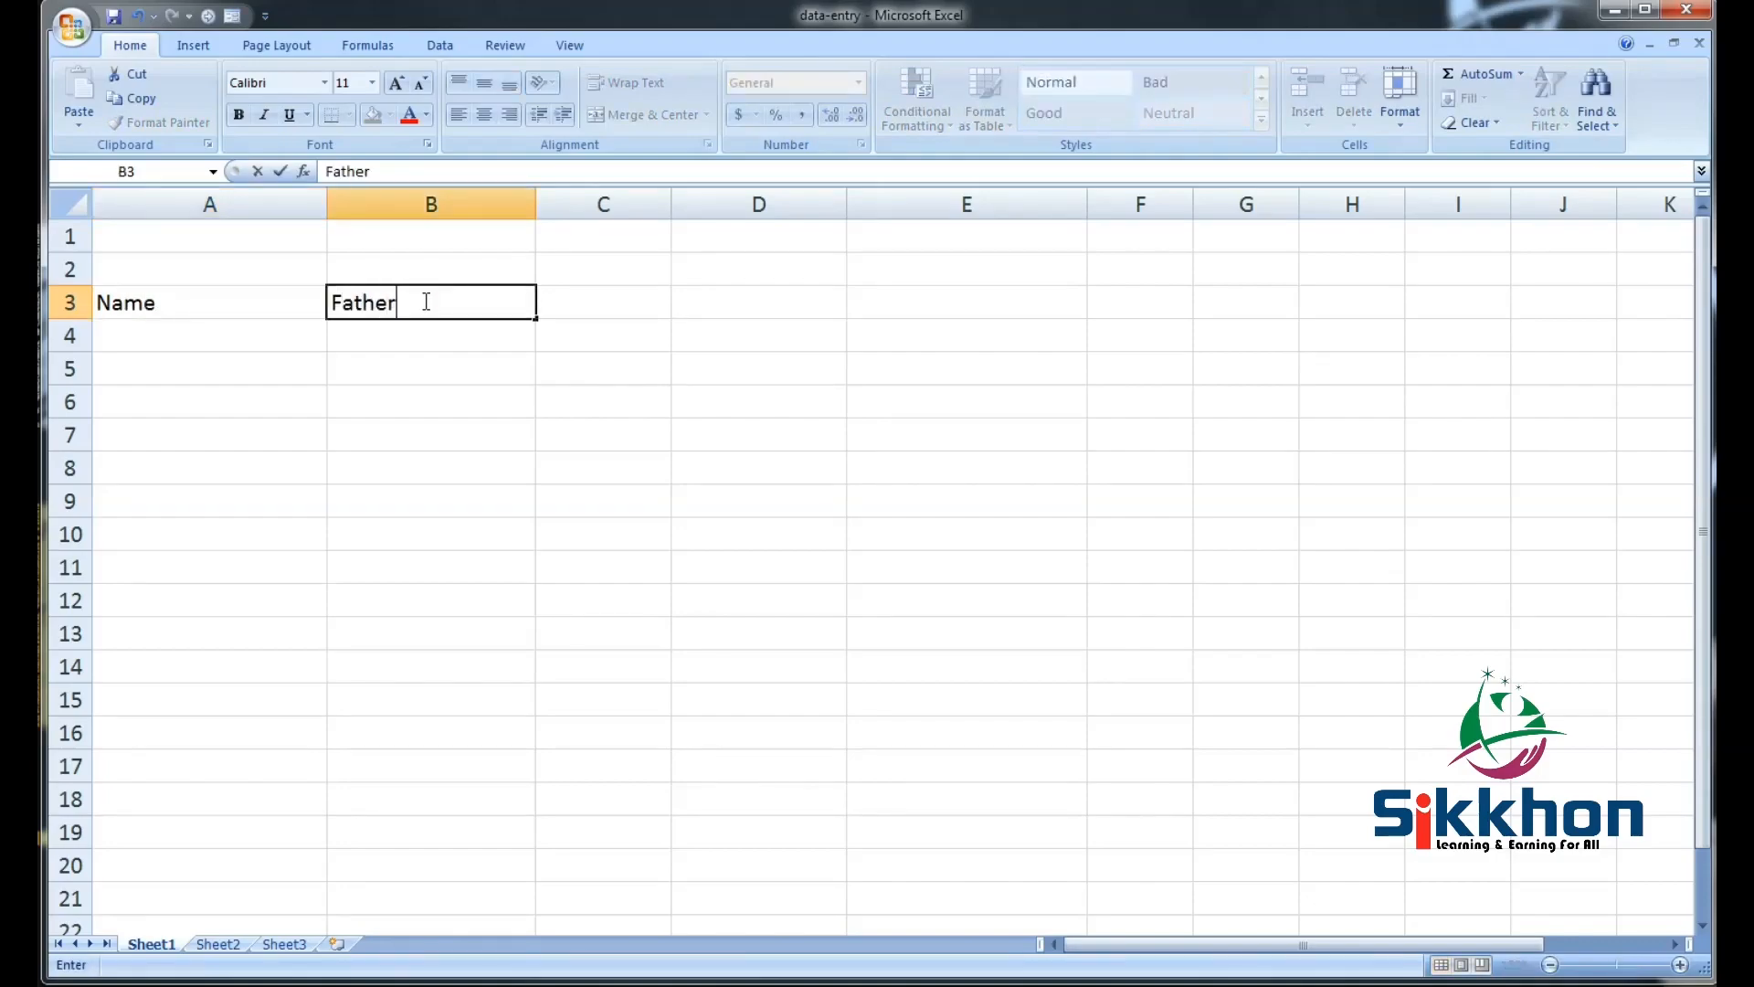
{"action": "left_click", "coordinate": [574, 309]}
{"action": "type", "text": "M"}
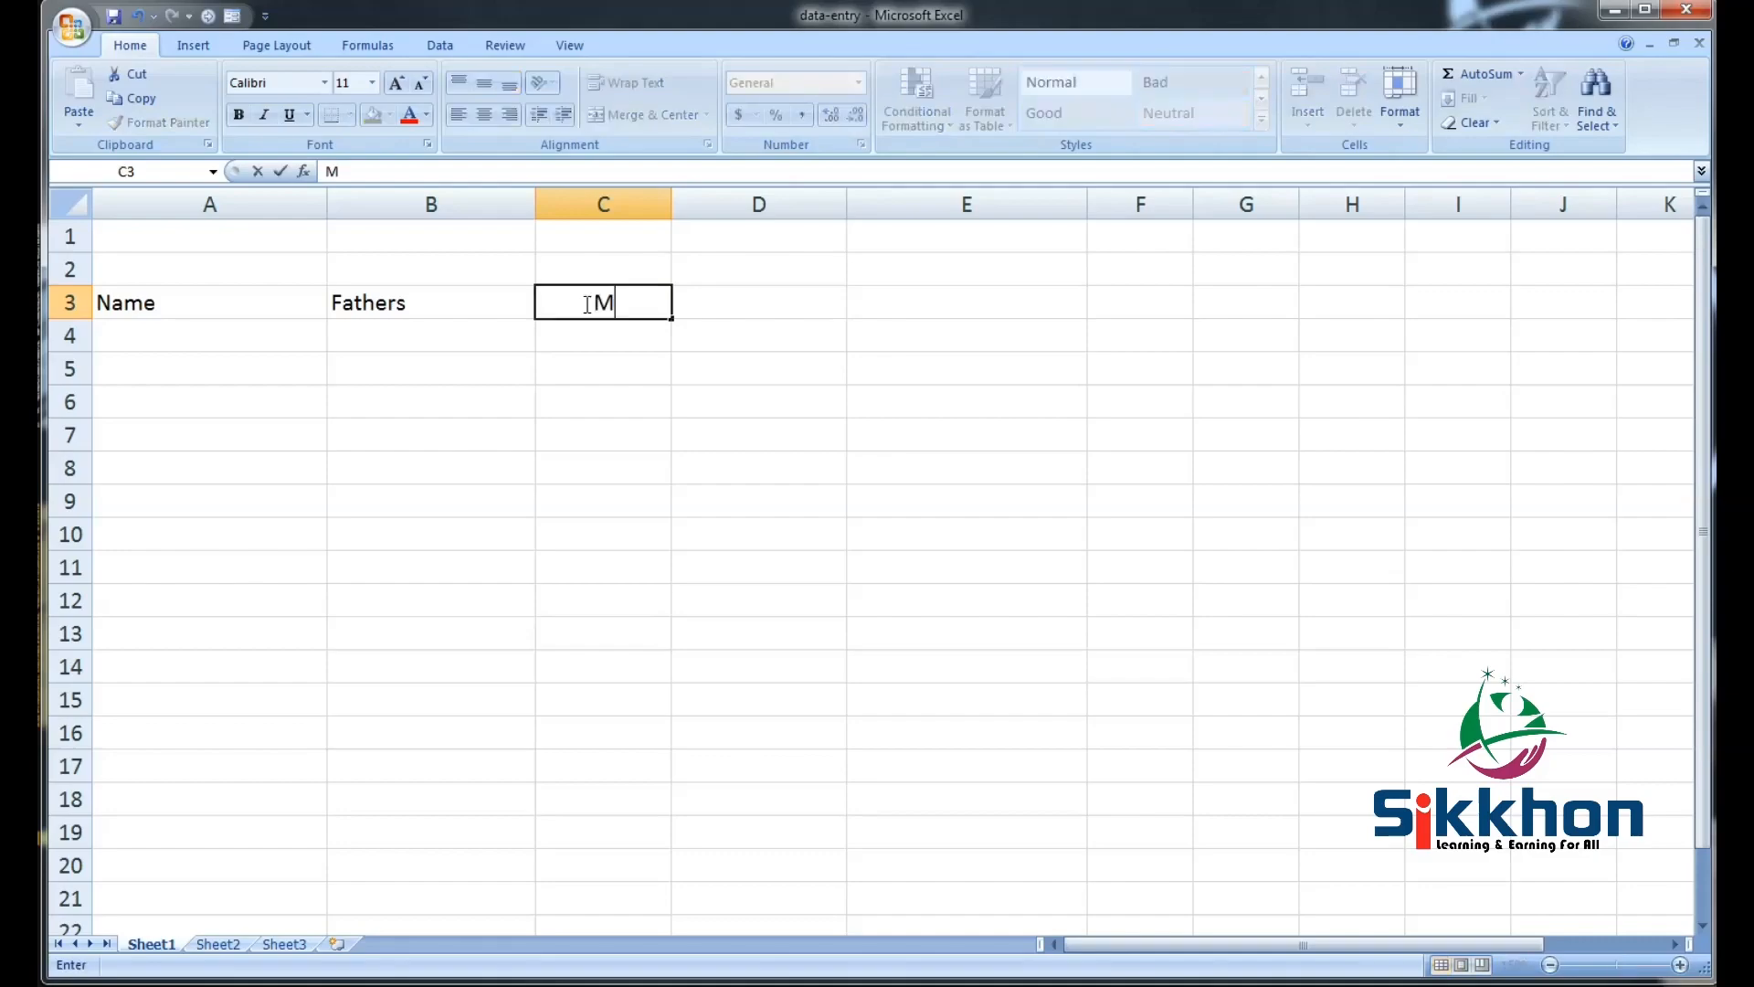
{"action": "type", "text": "obile"}
{"action": "left_click", "coordinate": [747, 306]}
{"action": "type", "text": "E"}
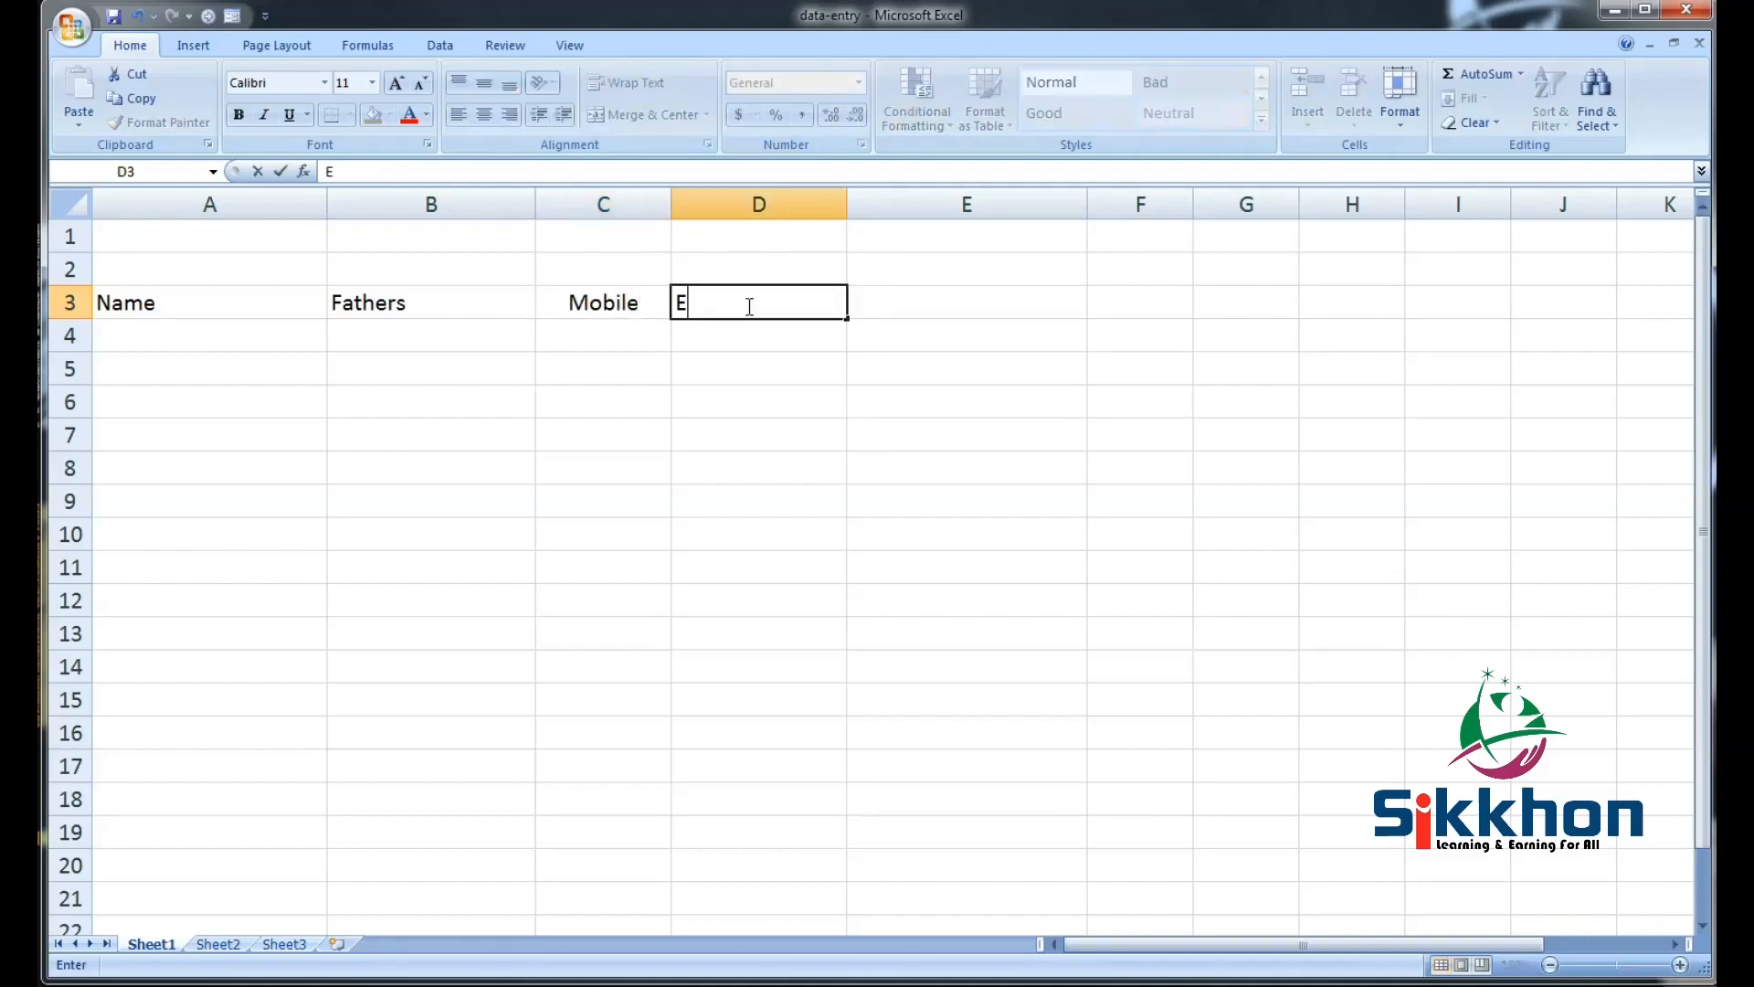
{"action": "type", "text": "mail"}
{"action": "left_click", "coordinate": [900, 305]}
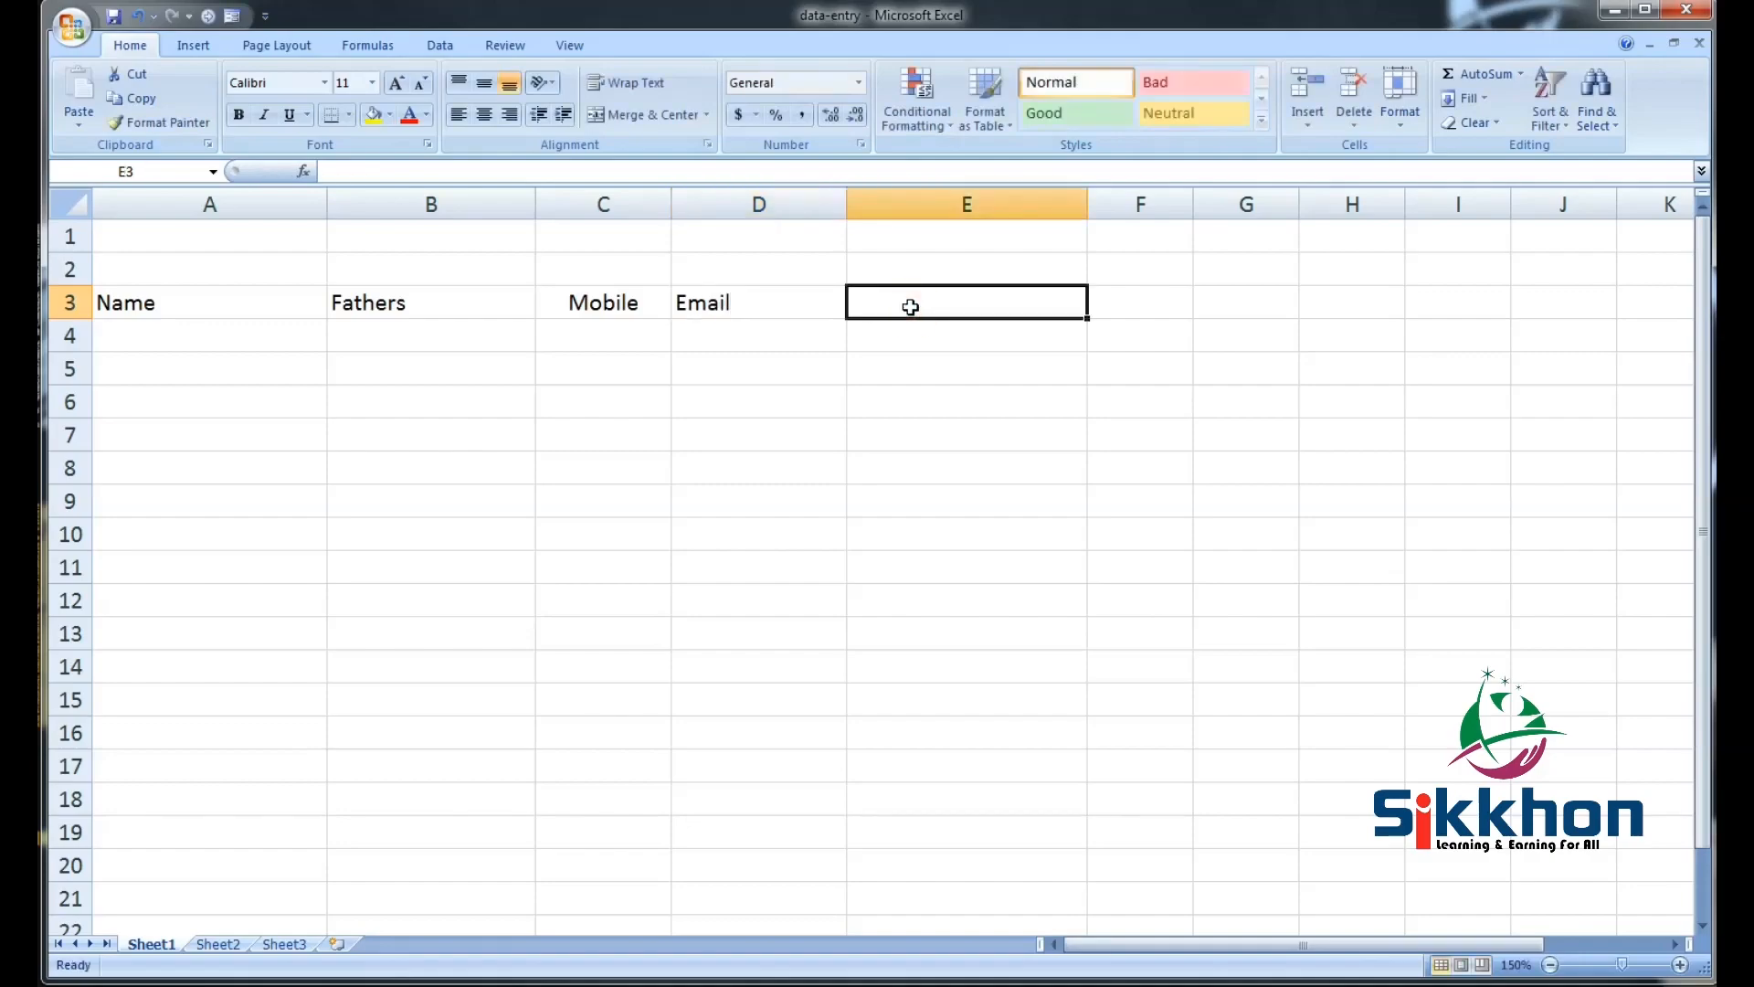
{"action": "type", "text": "Address"}
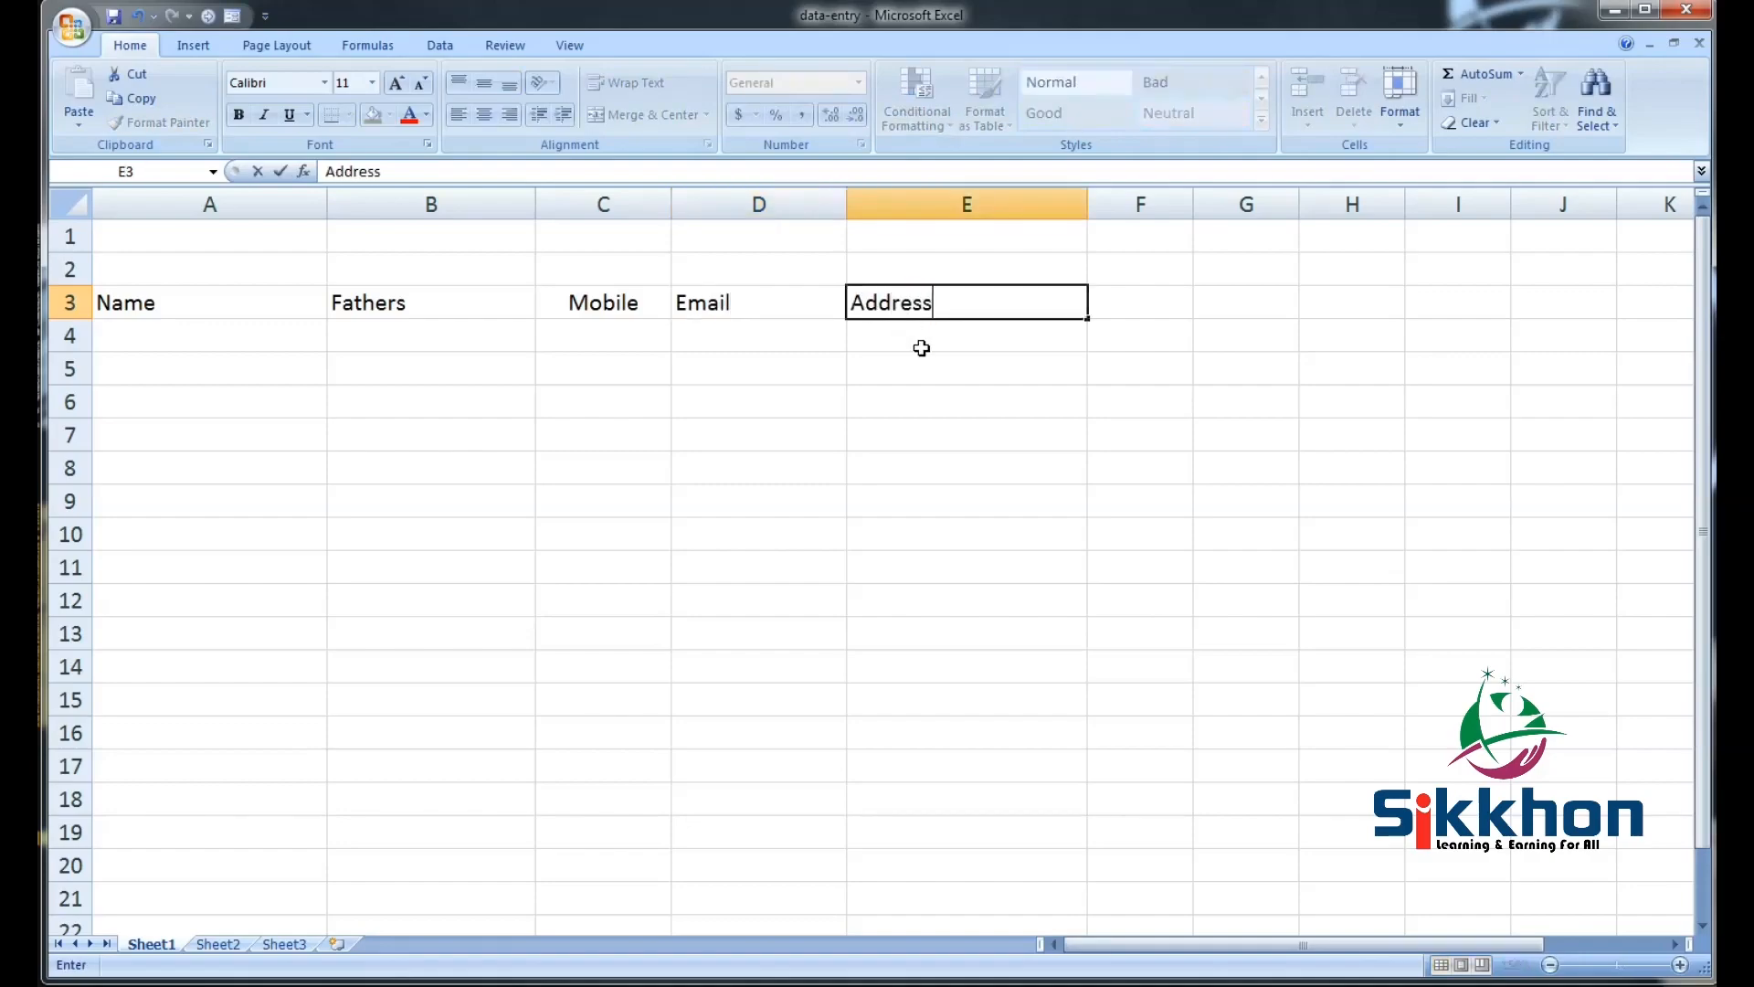
{"action": "left_click", "coordinate": [918, 347]}
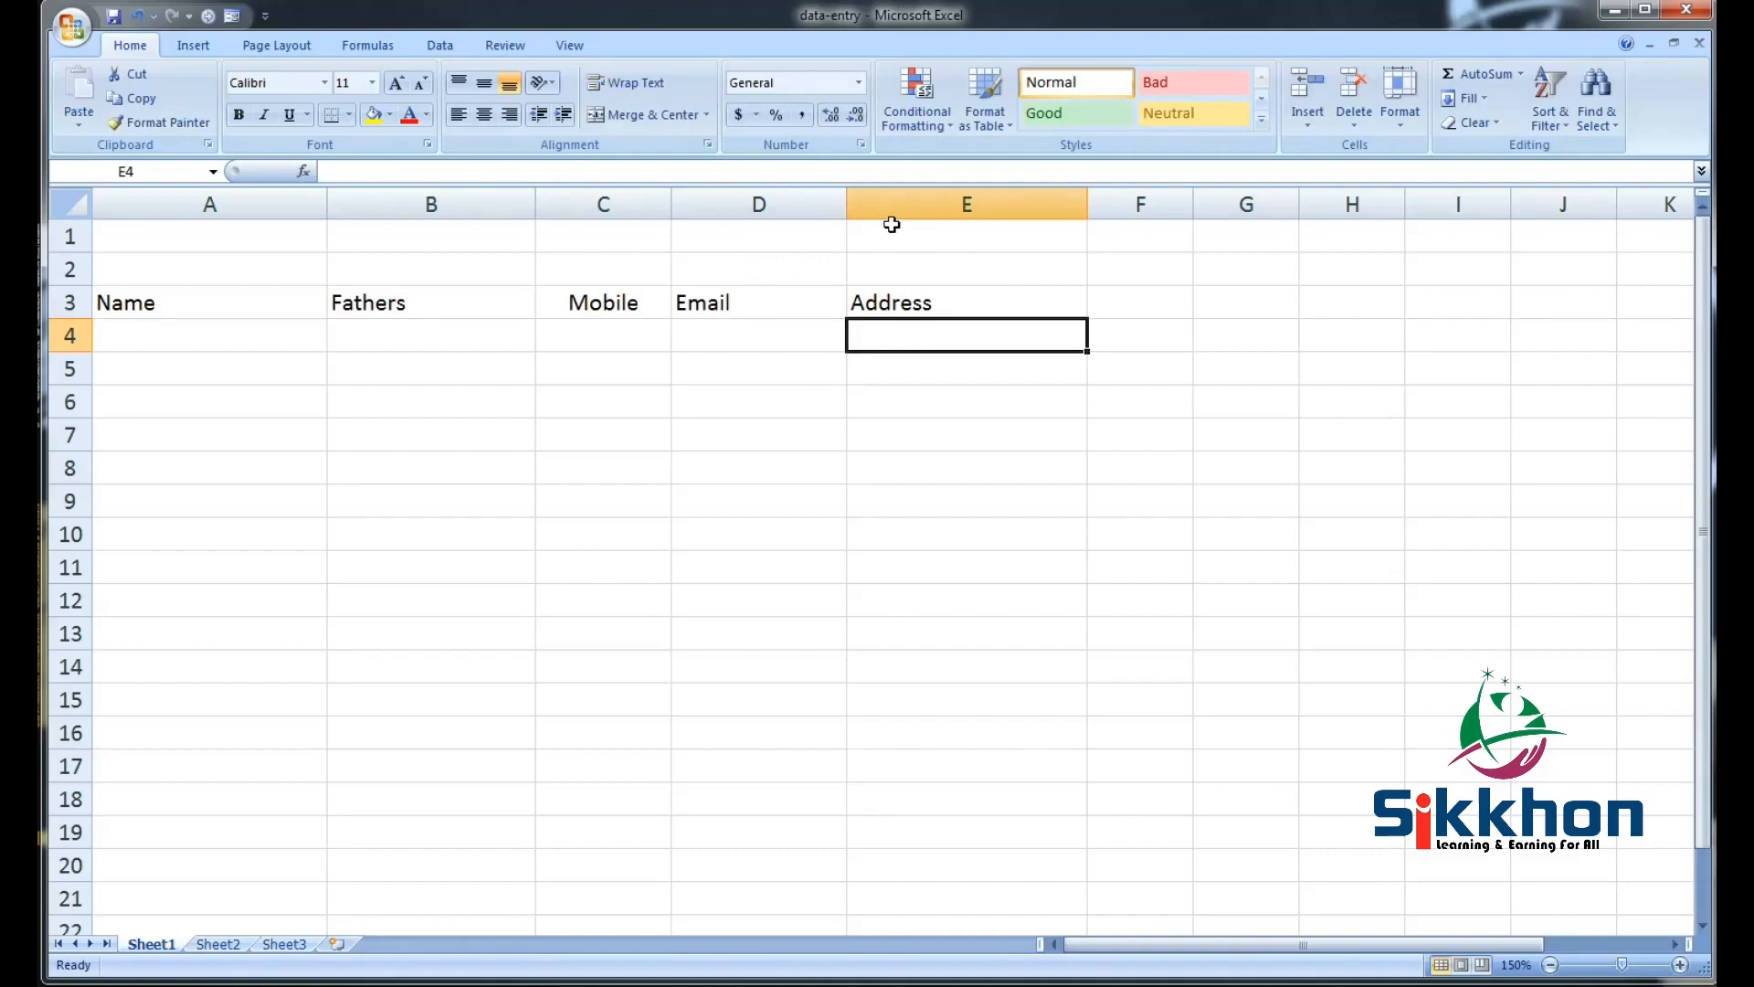
Widen columns C and D, narrow column E slightly, and select A3:E16
{"action": "left_click_drag", "start_coordinate": [847, 203], "coordinate": [877, 203]}
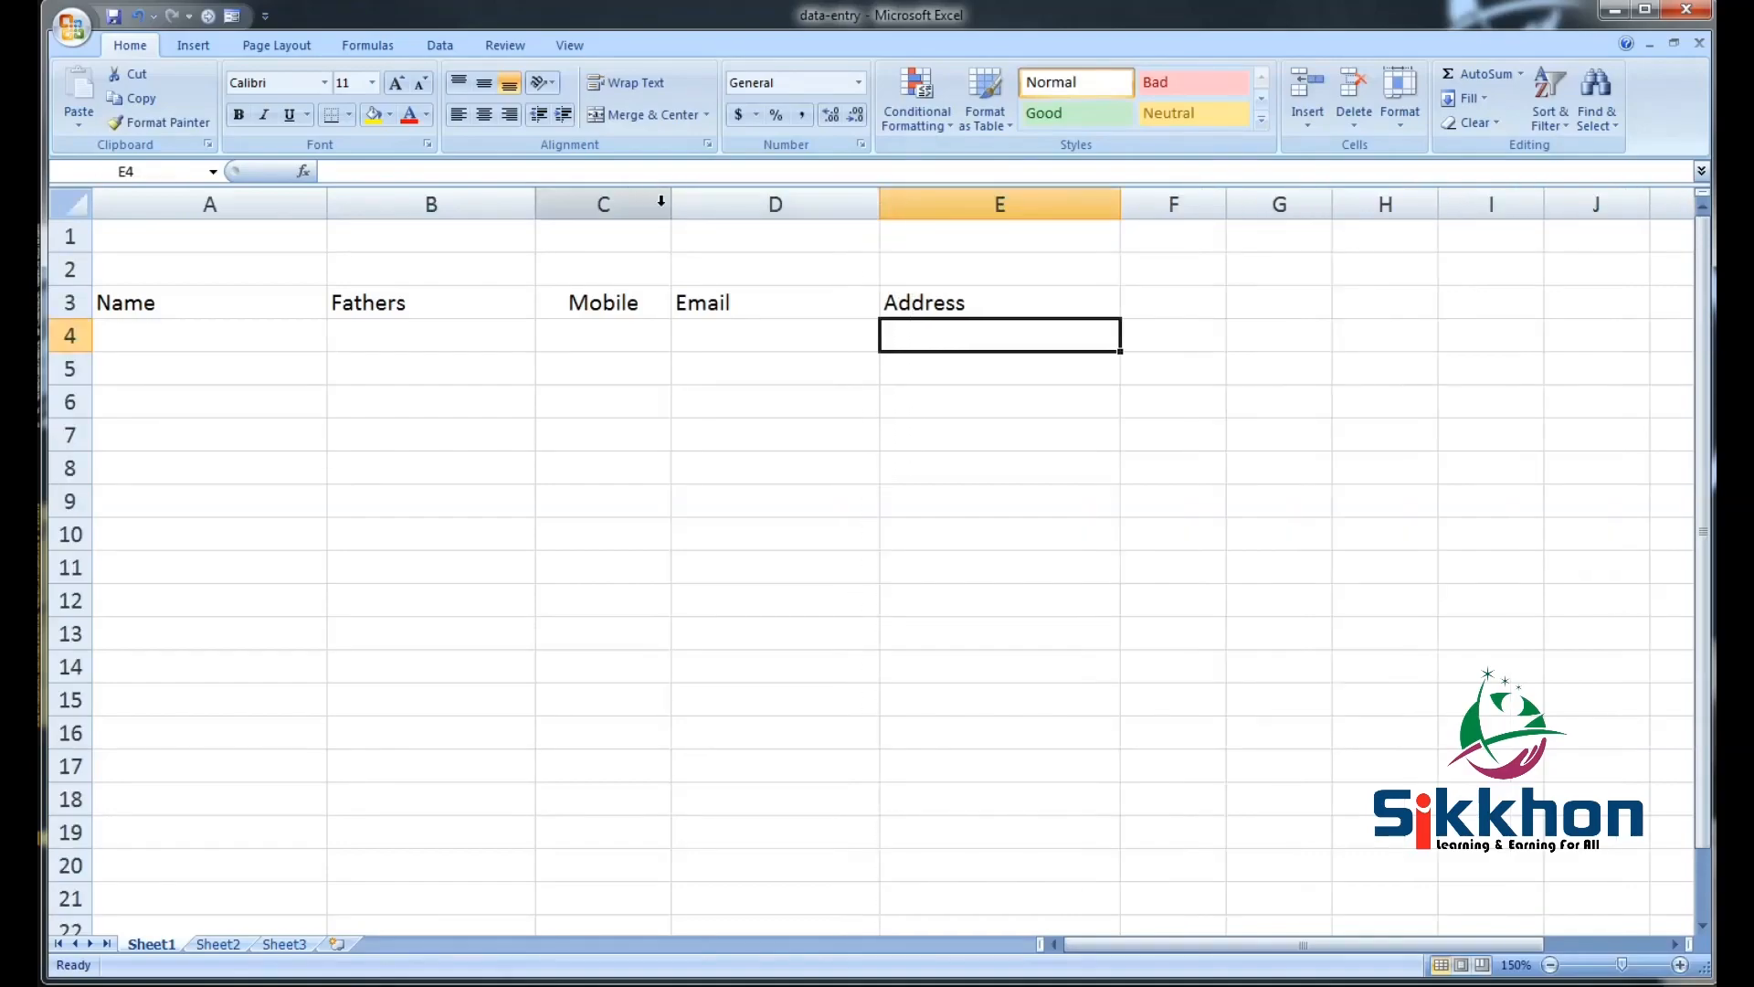
{"action": "left_click_drag", "start_coordinate": [672, 204], "coordinate": [726, 206]}
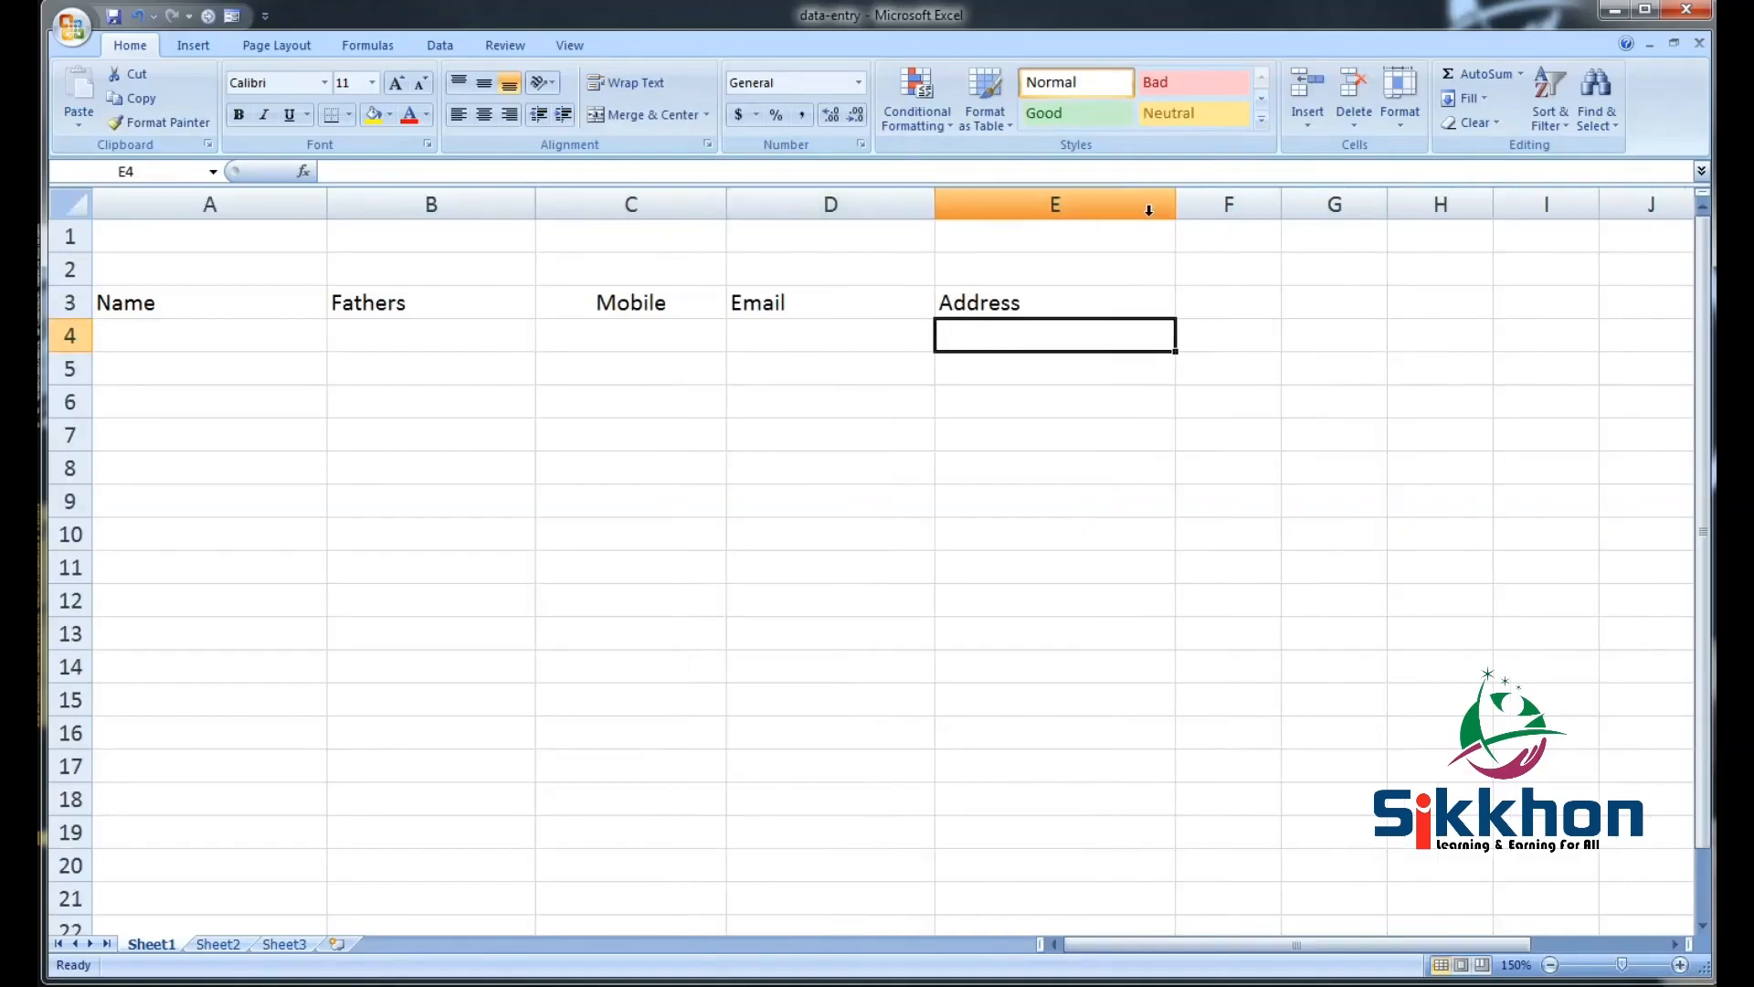
{"action": "left_click_drag", "start_coordinate": [1175, 203], "coordinate": [1173, 204]}
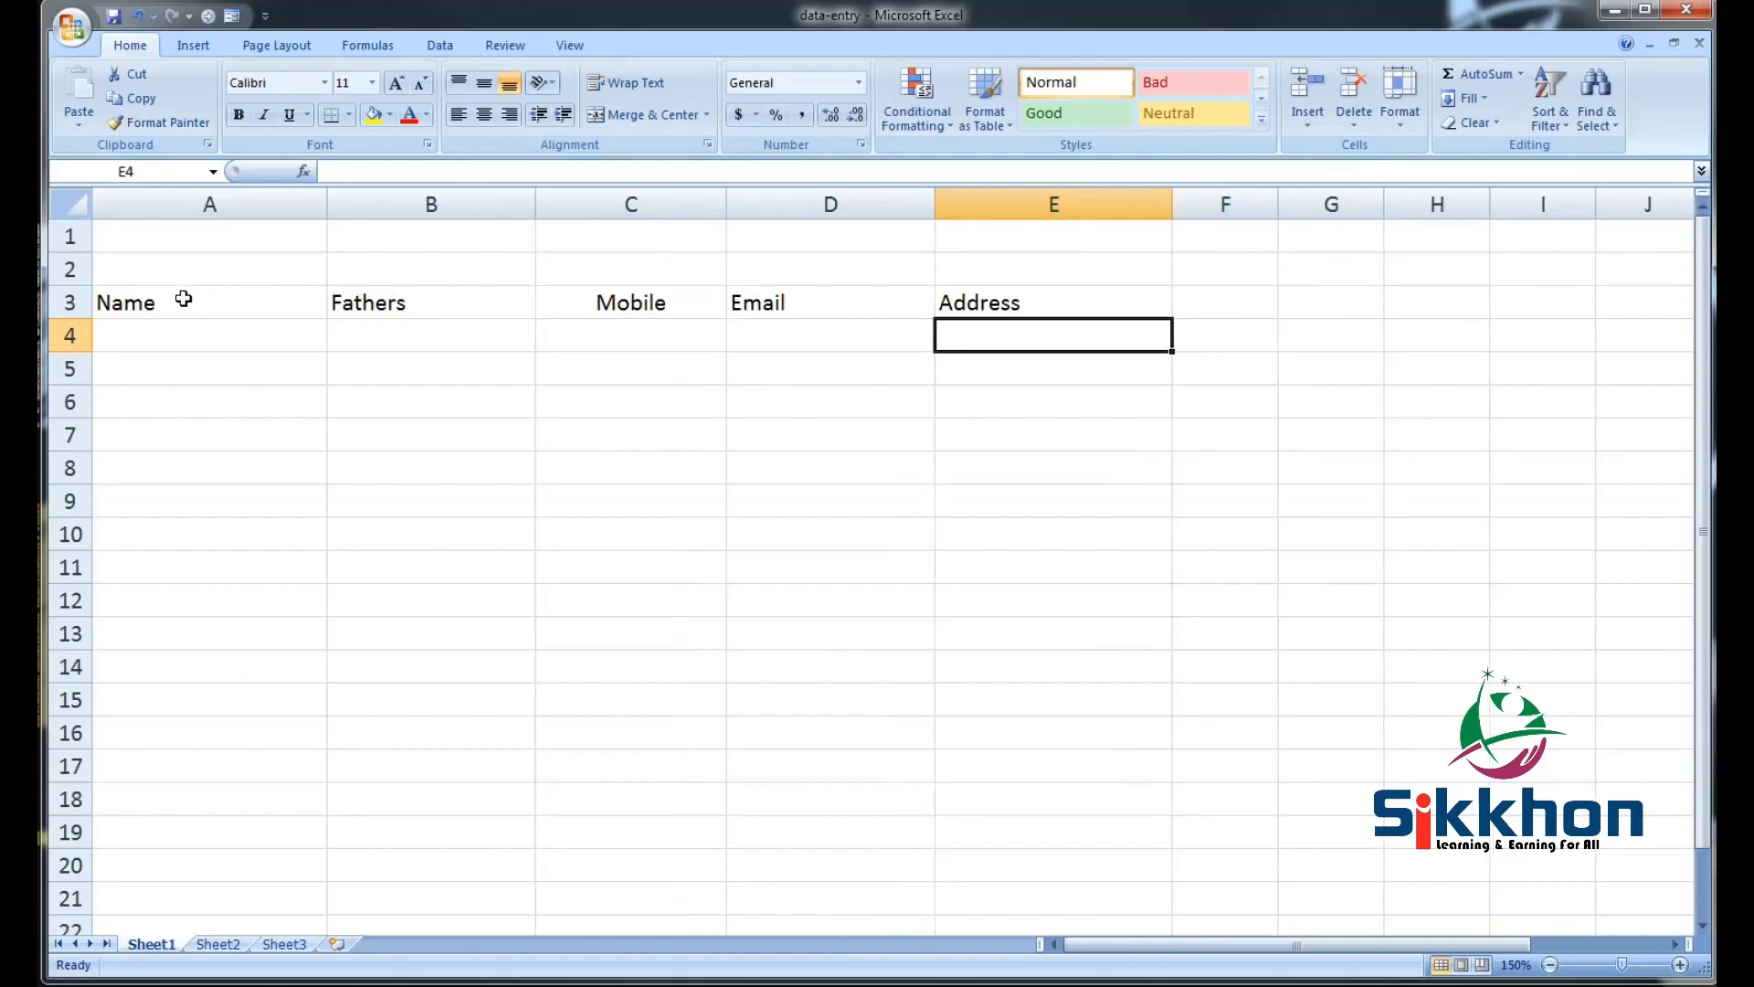
{"action": "left_click", "coordinate": [151, 301]}
{"action": "left_click_drag", "start_coordinate": [151, 301], "coordinate": [1012, 749]}
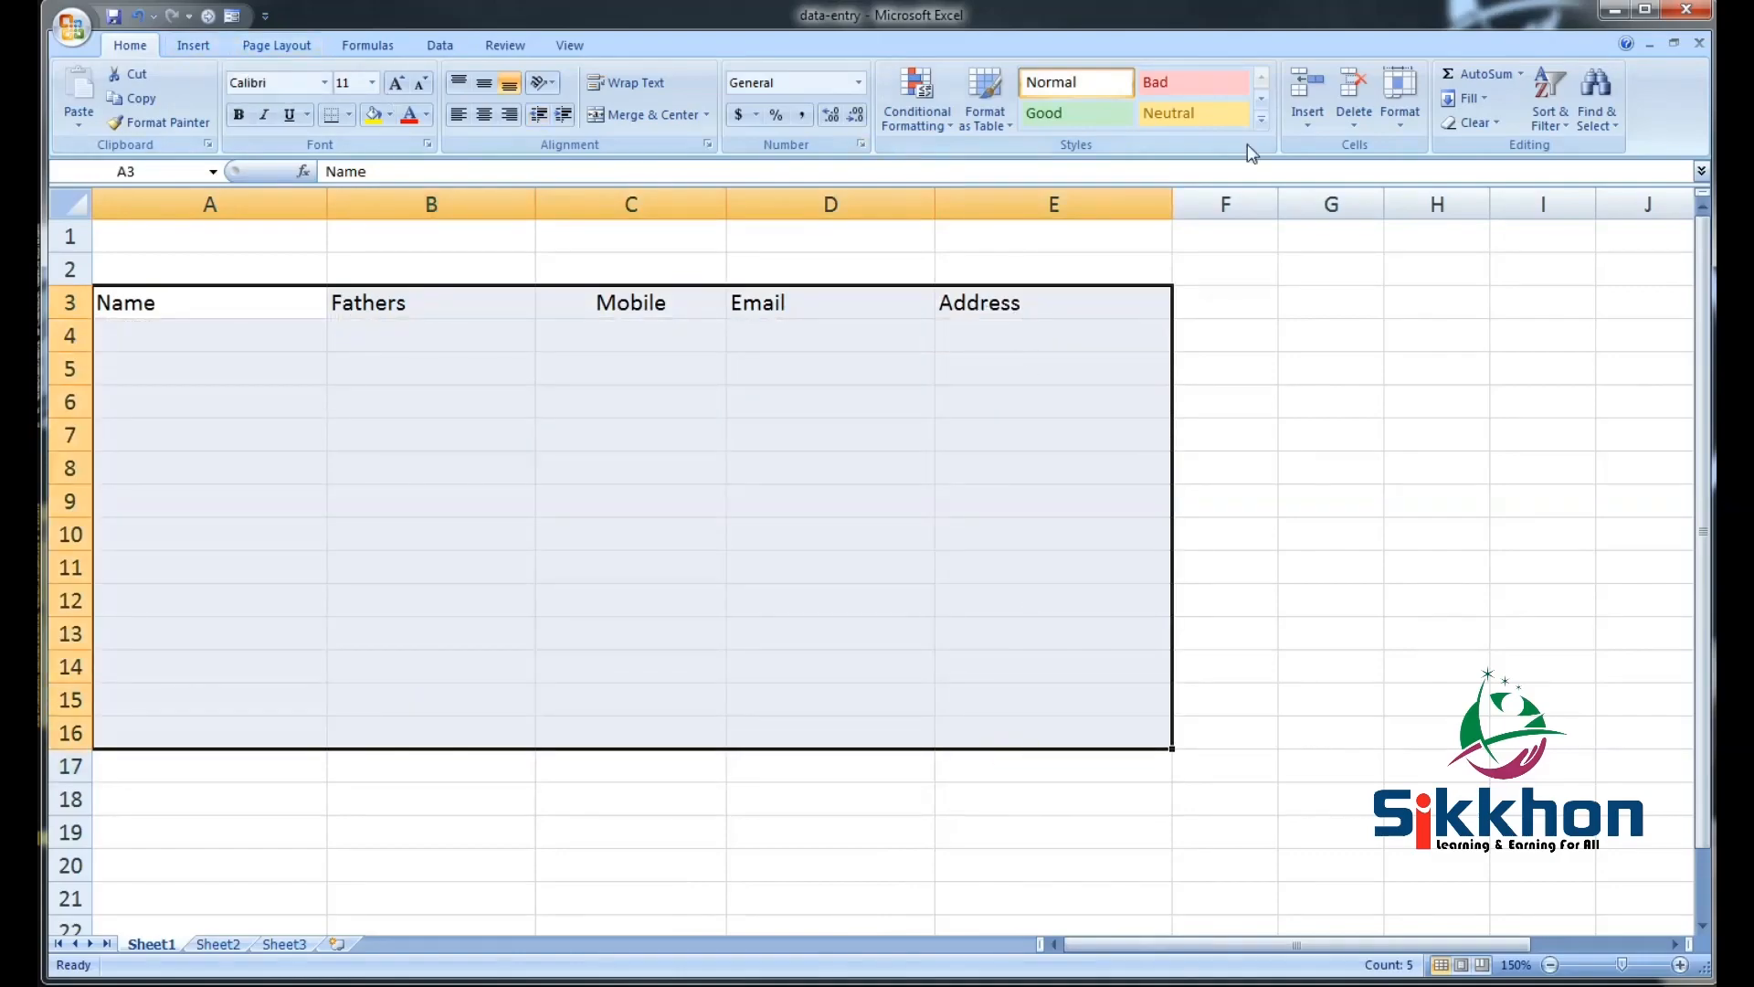
Format A3:E16 as a table in a Light style, with the first row as headers
{"action": "left_click", "coordinate": [986, 96]}
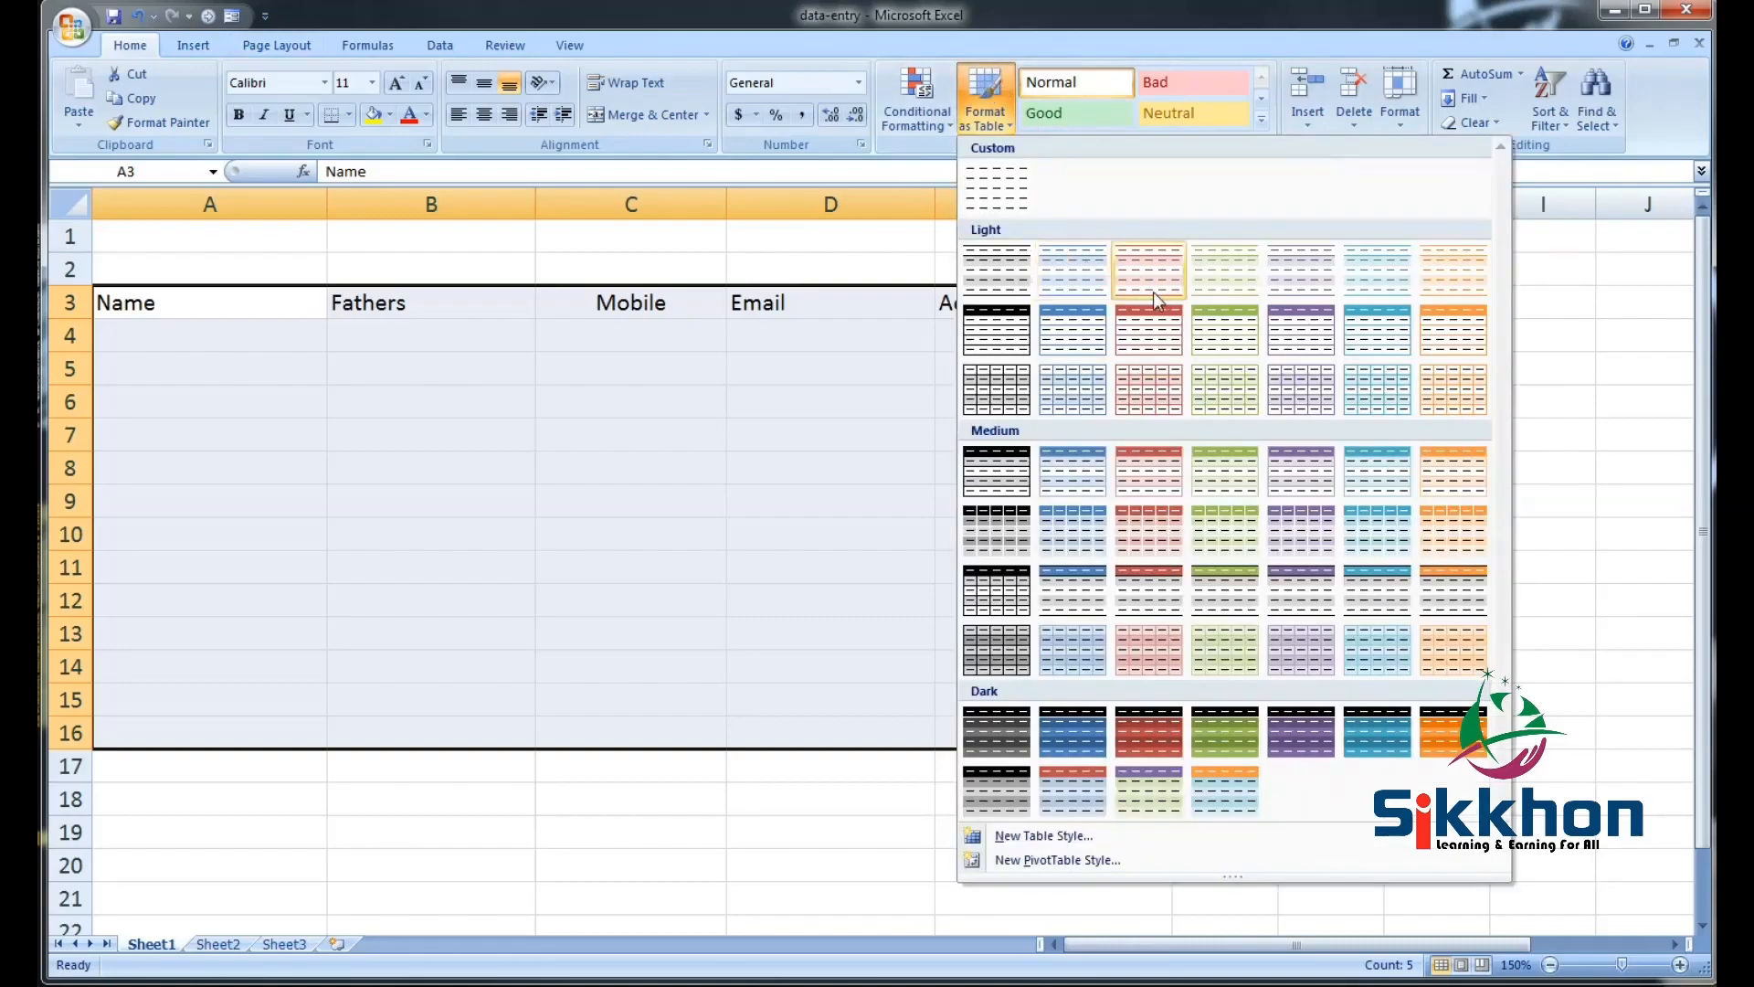
{"action": "left_click", "coordinate": [1089, 272]}
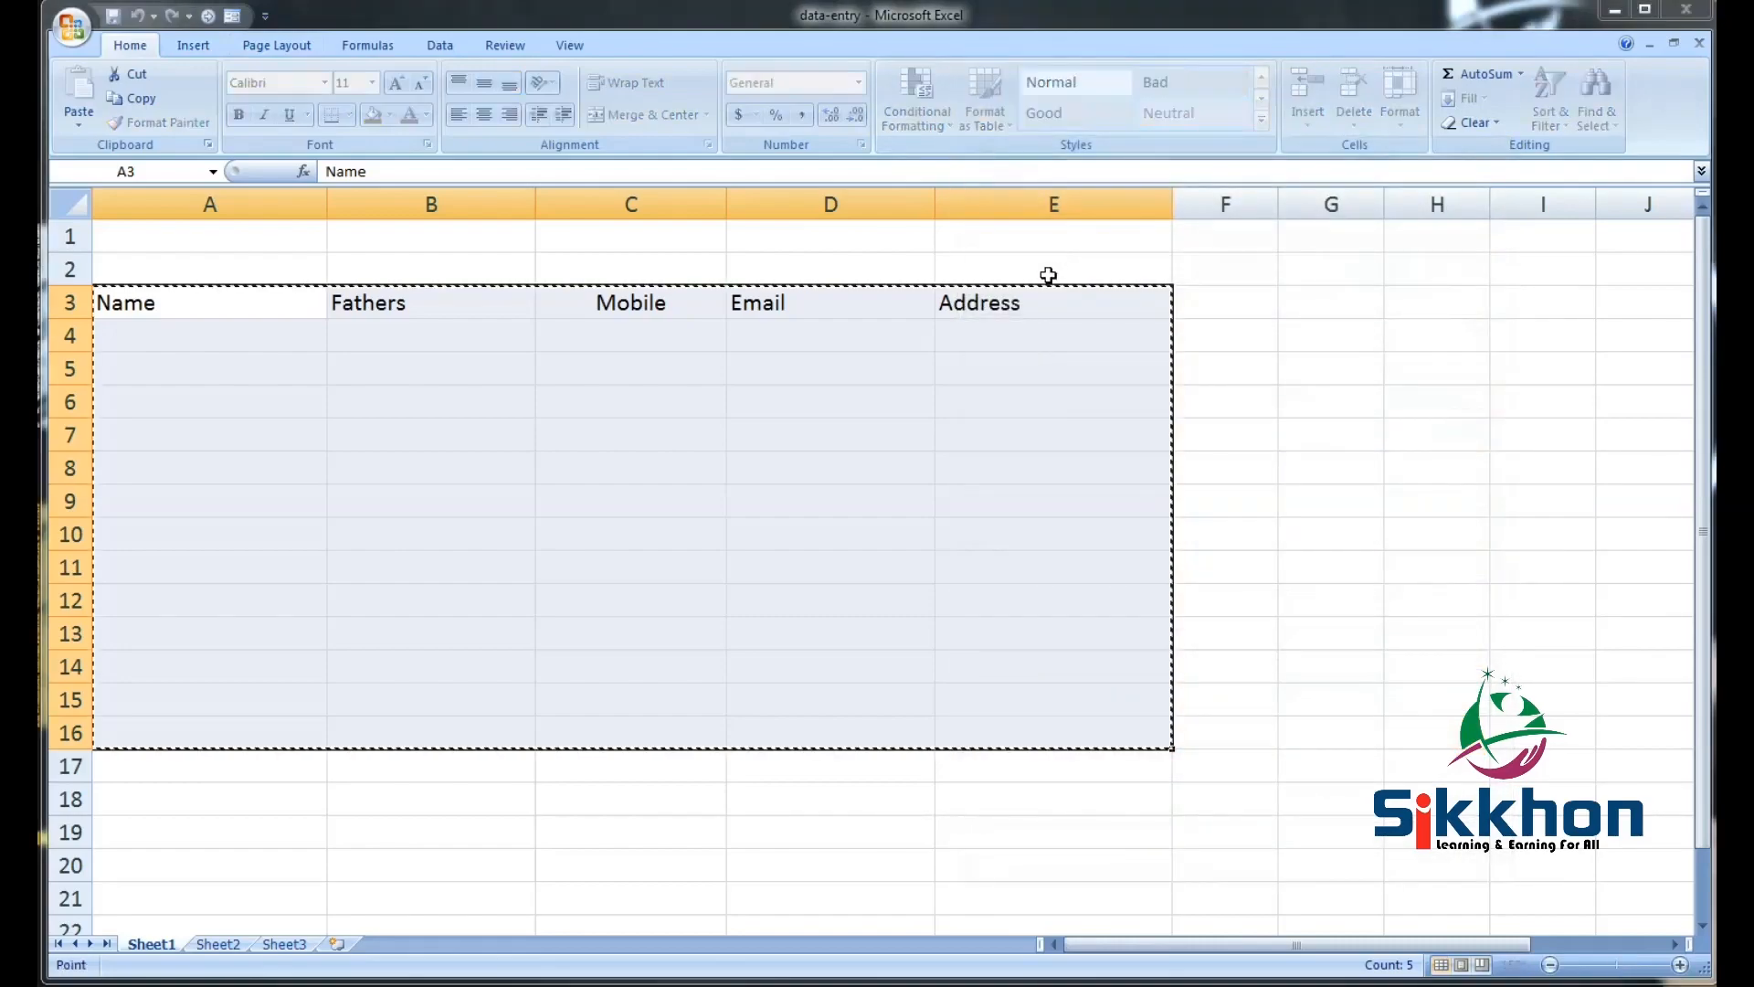
{"action": "left_click_drag", "start_coordinate": [1340, 245], "coordinate": [1088, 291]}
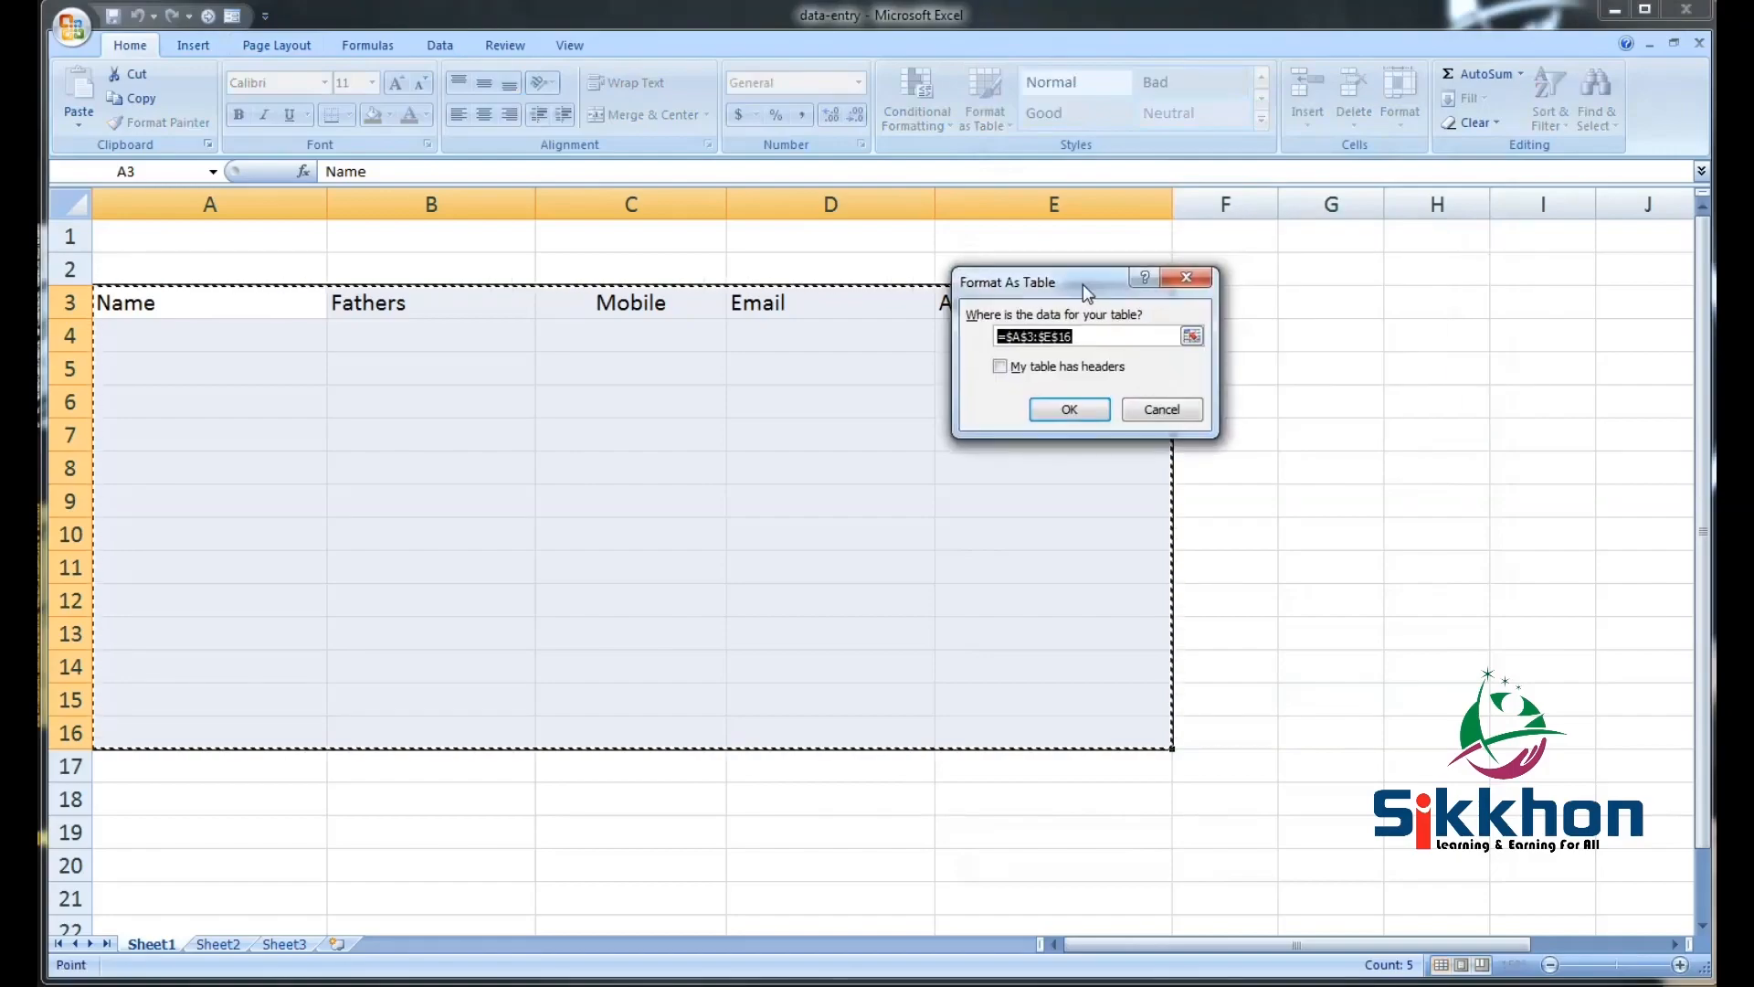
{"action": "left_click", "coordinate": [1023, 367]}
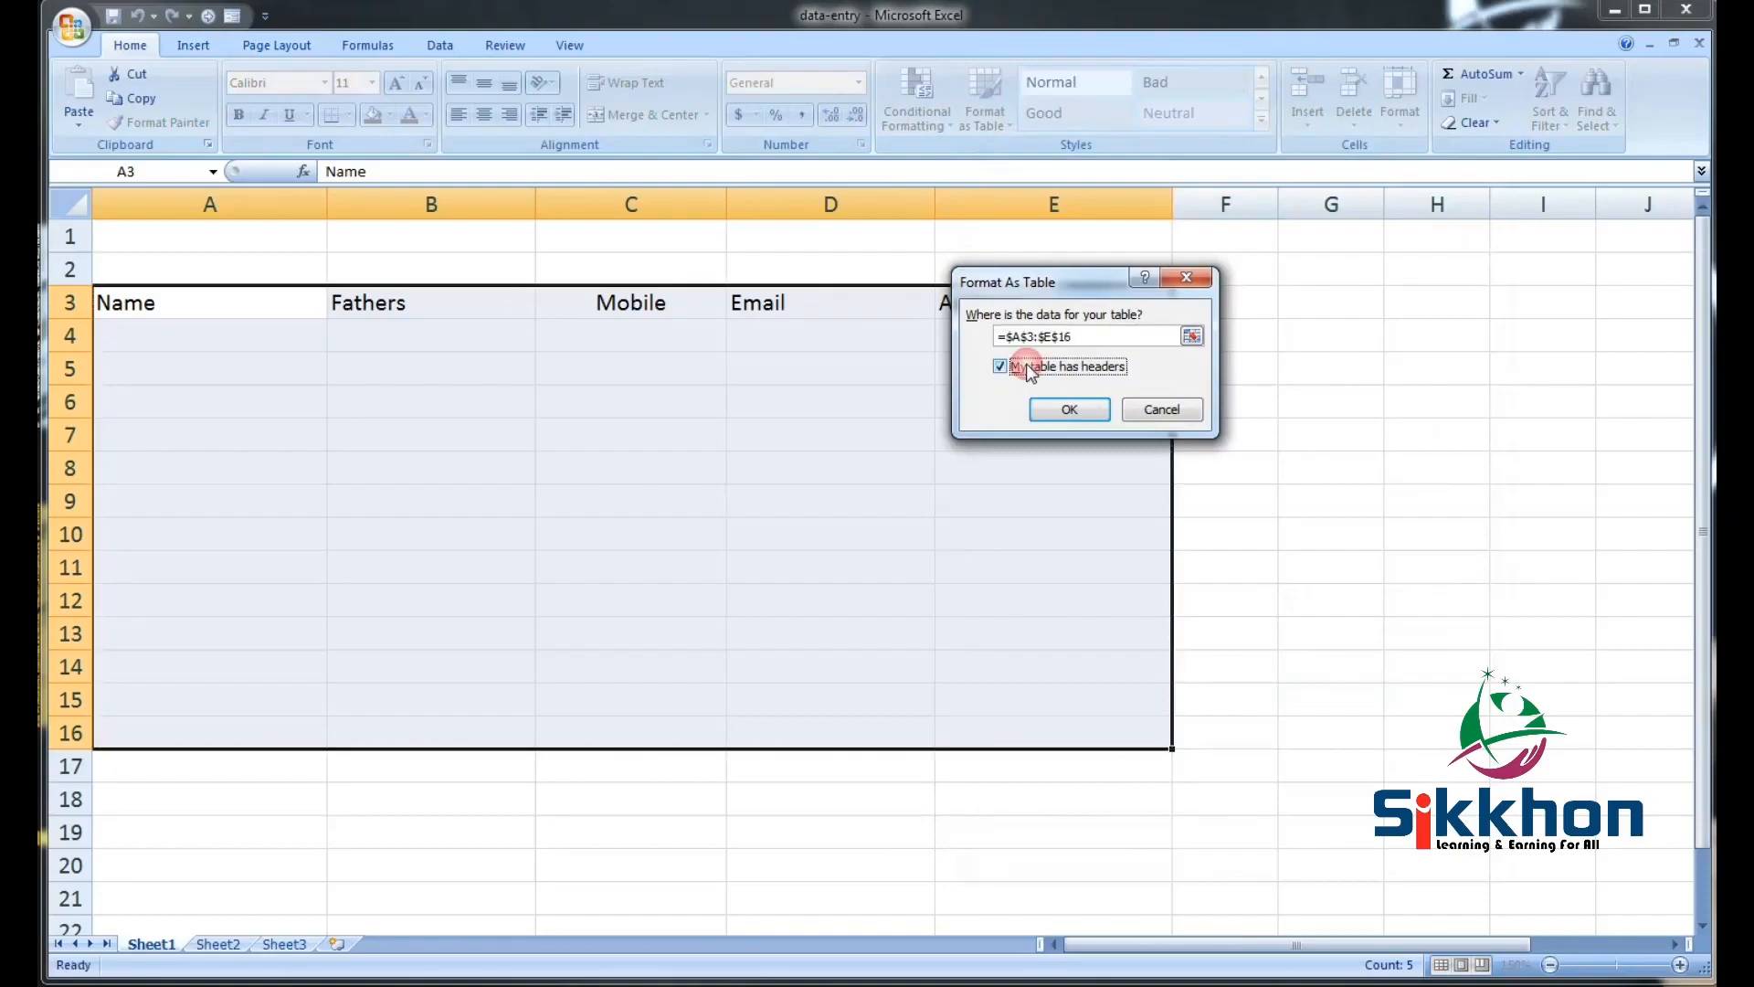
{"action": "left_click", "coordinate": [1069, 411]}
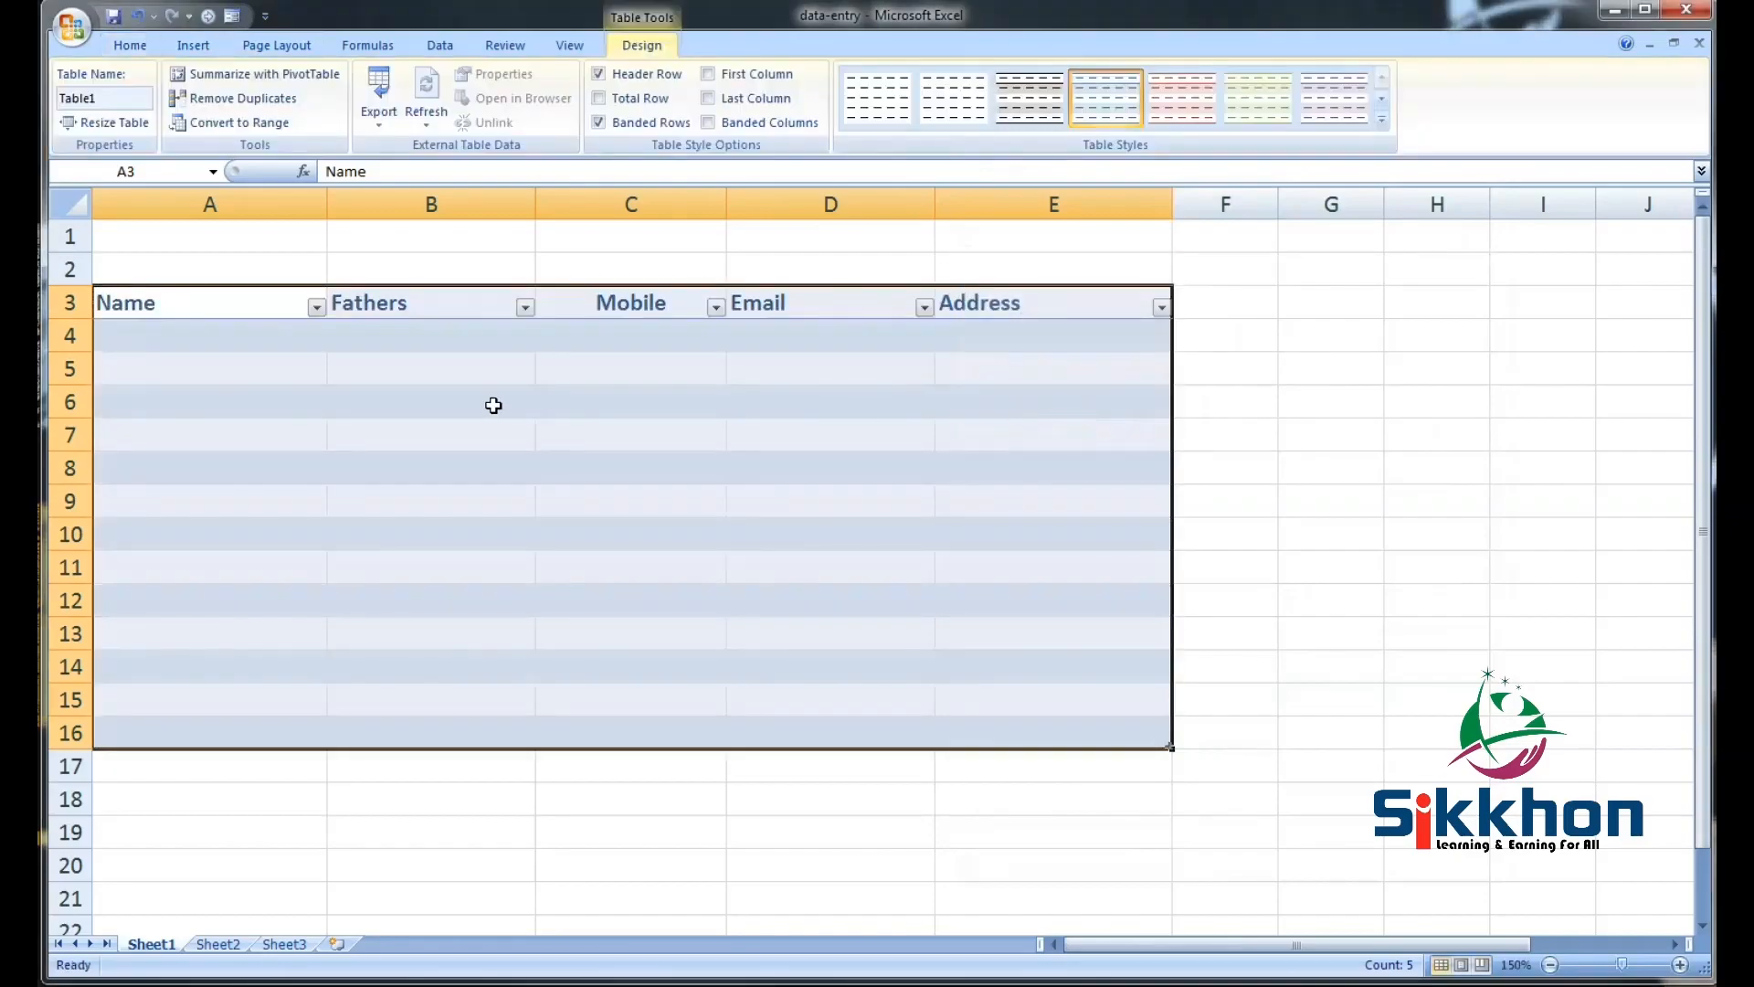
{"action": "left_click", "coordinate": [415, 395]}
{"action": "left_click", "coordinate": [249, 314]}
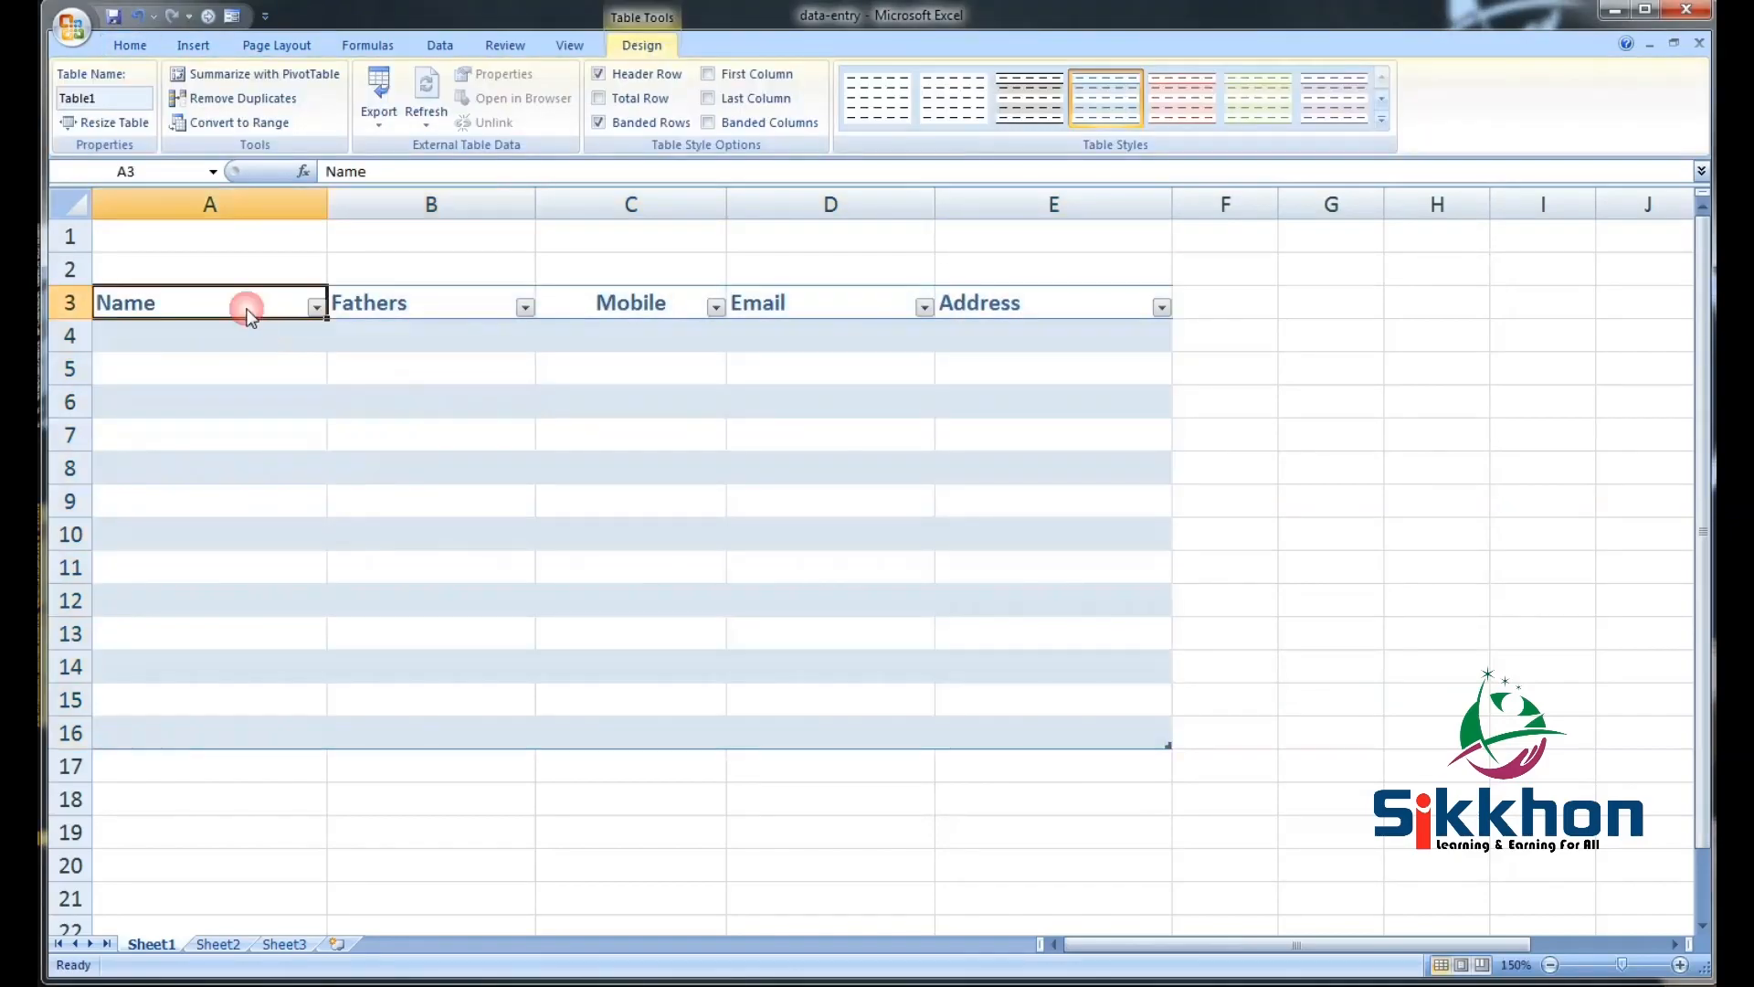
{"action": "left_click", "coordinate": [400, 309]}
{"action": "left_click", "coordinate": [634, 313]}
{"action": "left_click", "coordinate": [825, 313]}
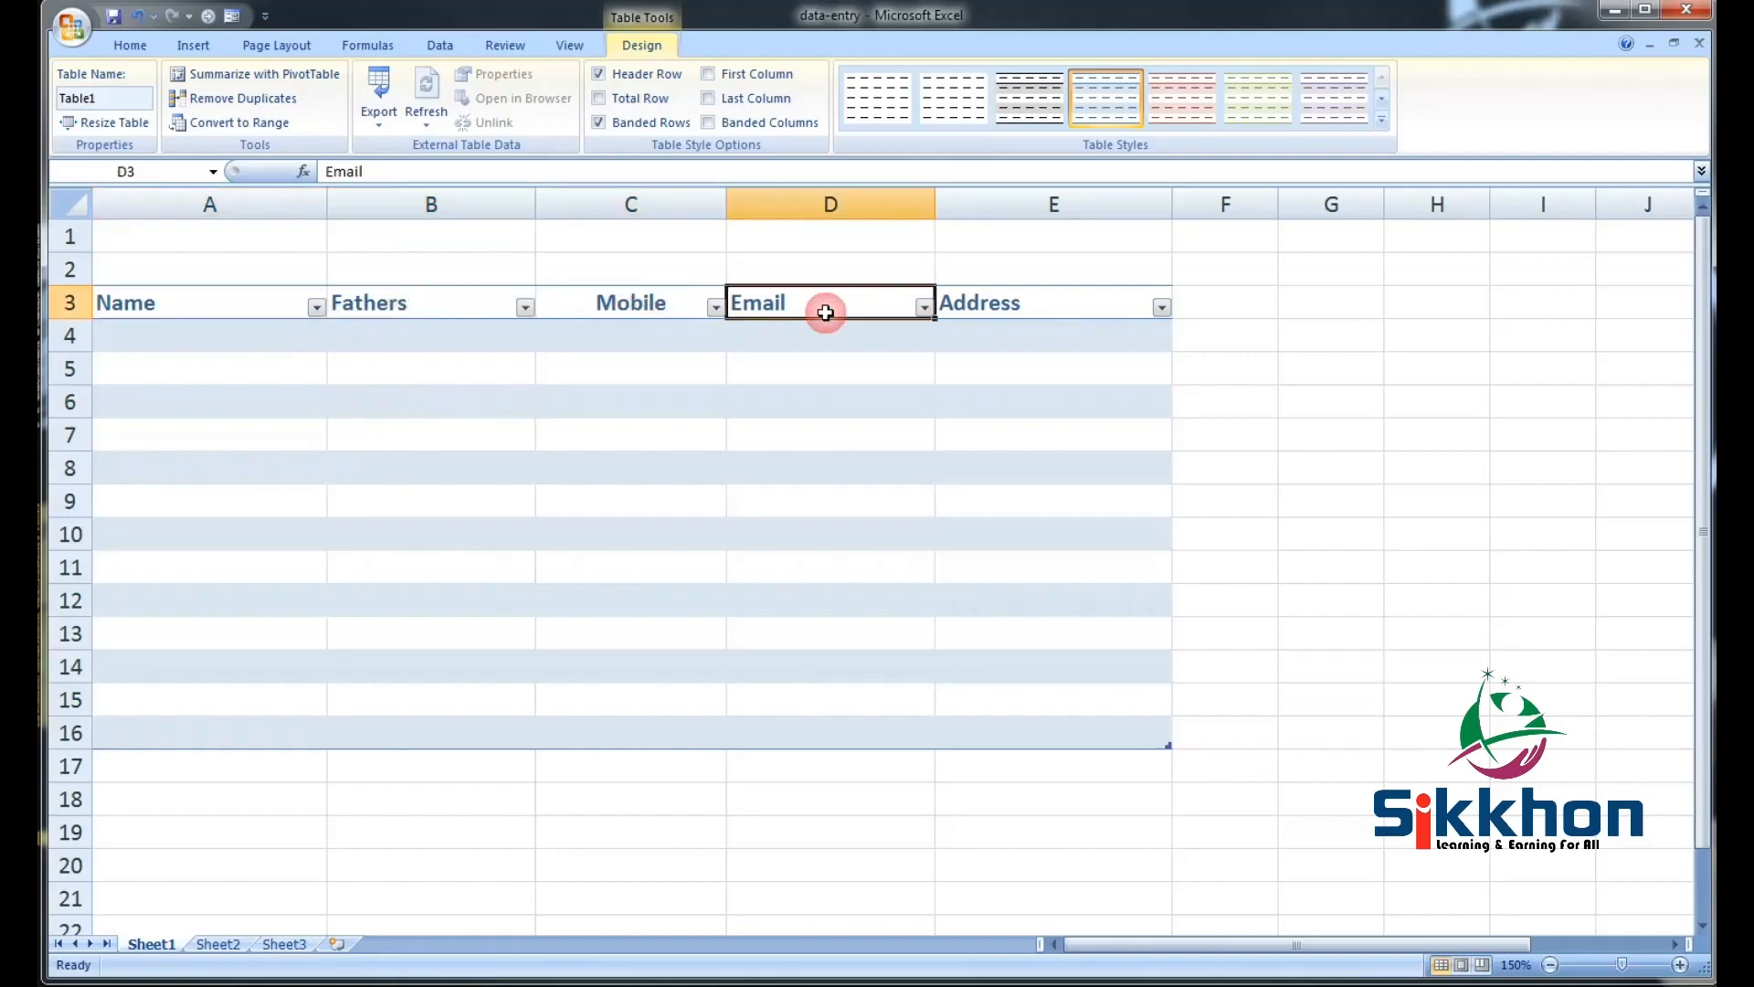
{"action": "left_click", "coordinate": [1057, 316]}
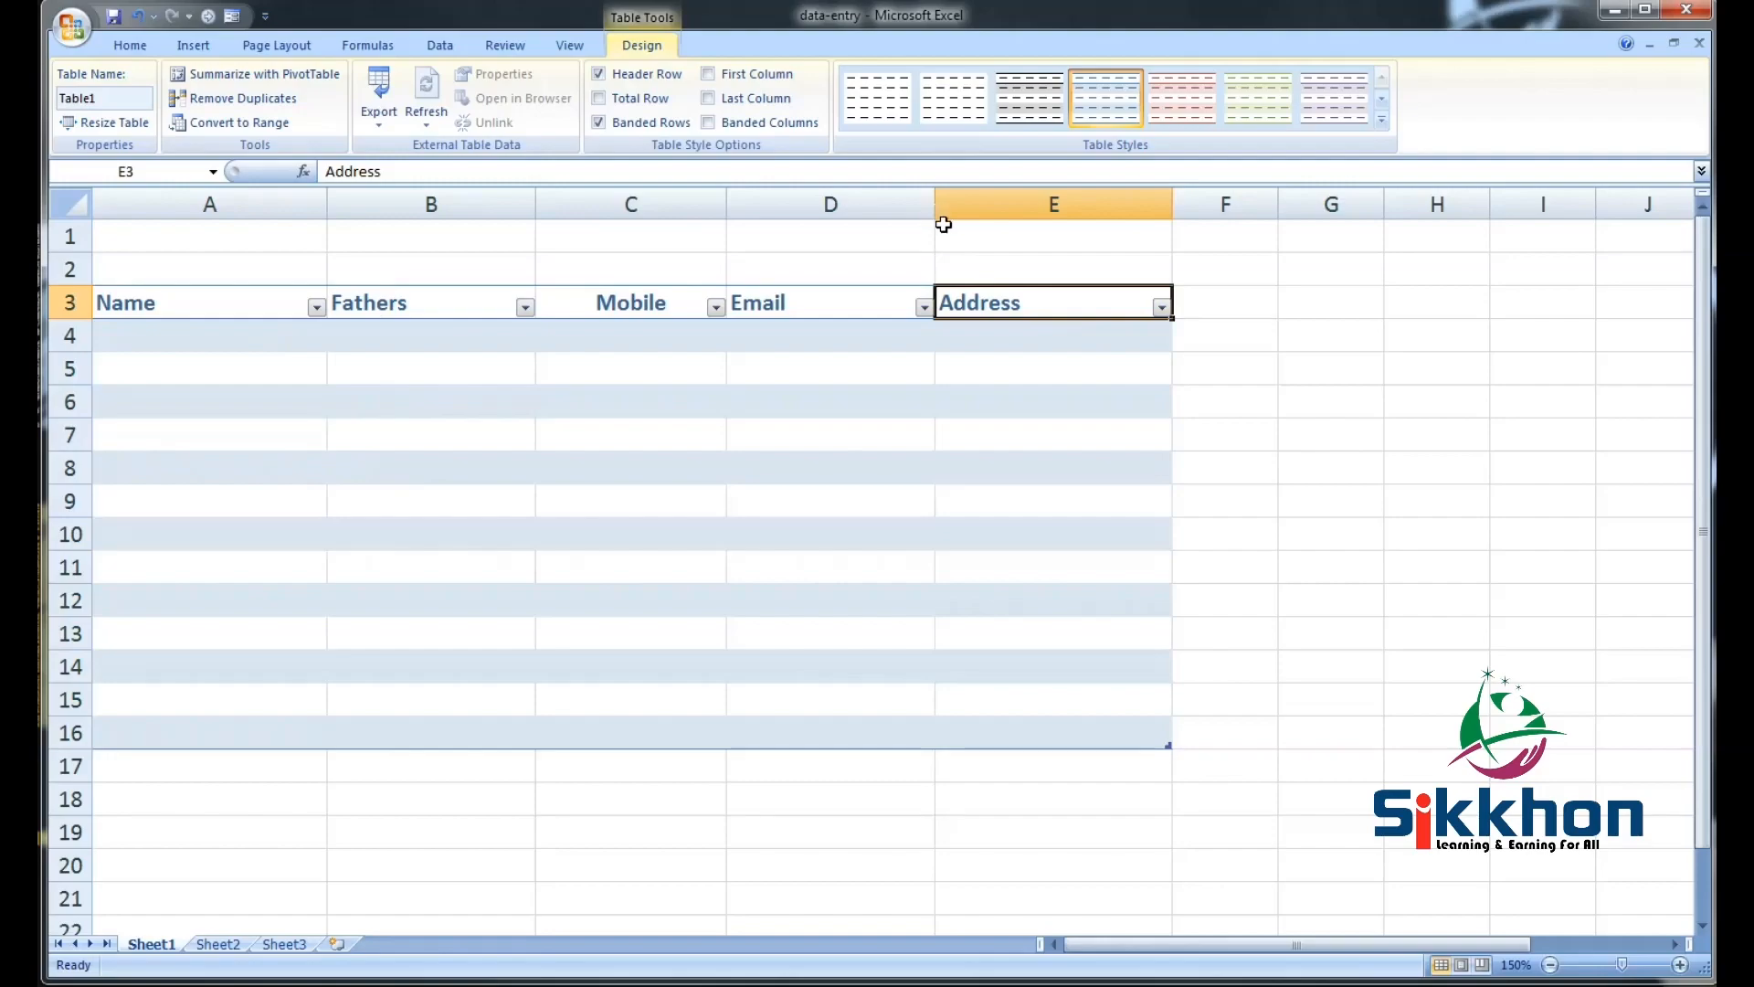
{"action": "left_click", "coordinate": [246, 343]}
{"action": "left_click", "coordinate": [248, 369]}
{"action": "left_click", "coordinate": [244, 403]}
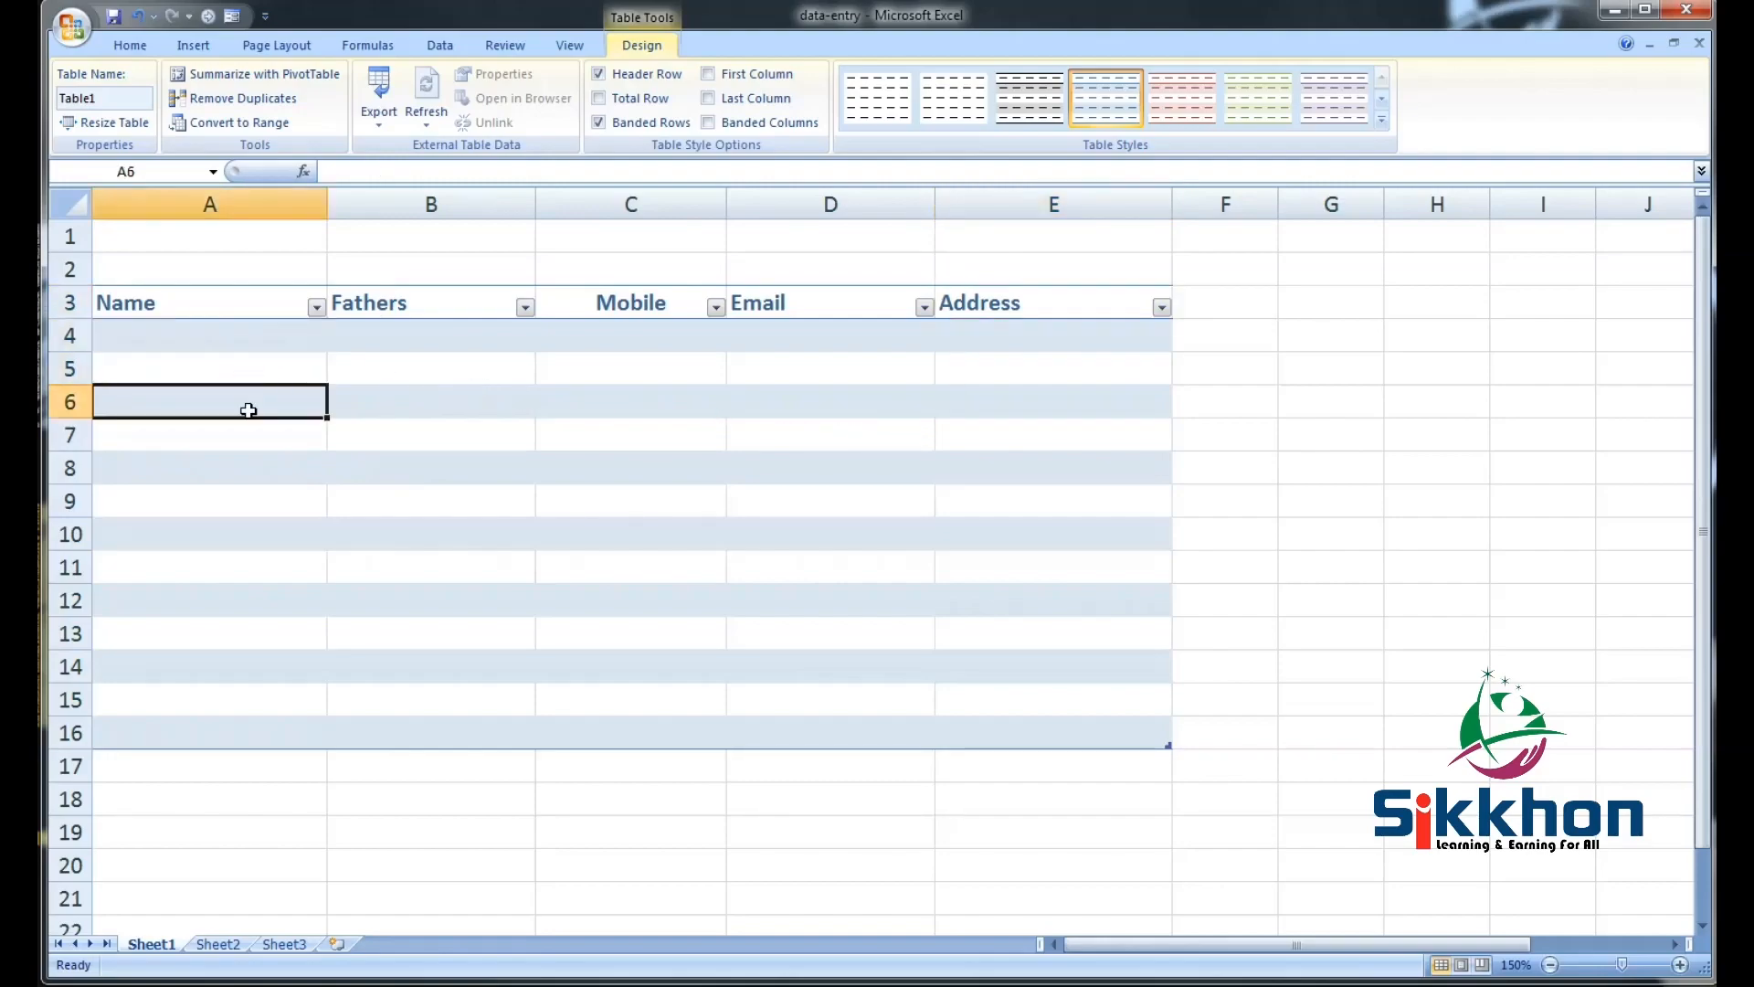
{"action": "left_click", "coordinate": [231, 501]}
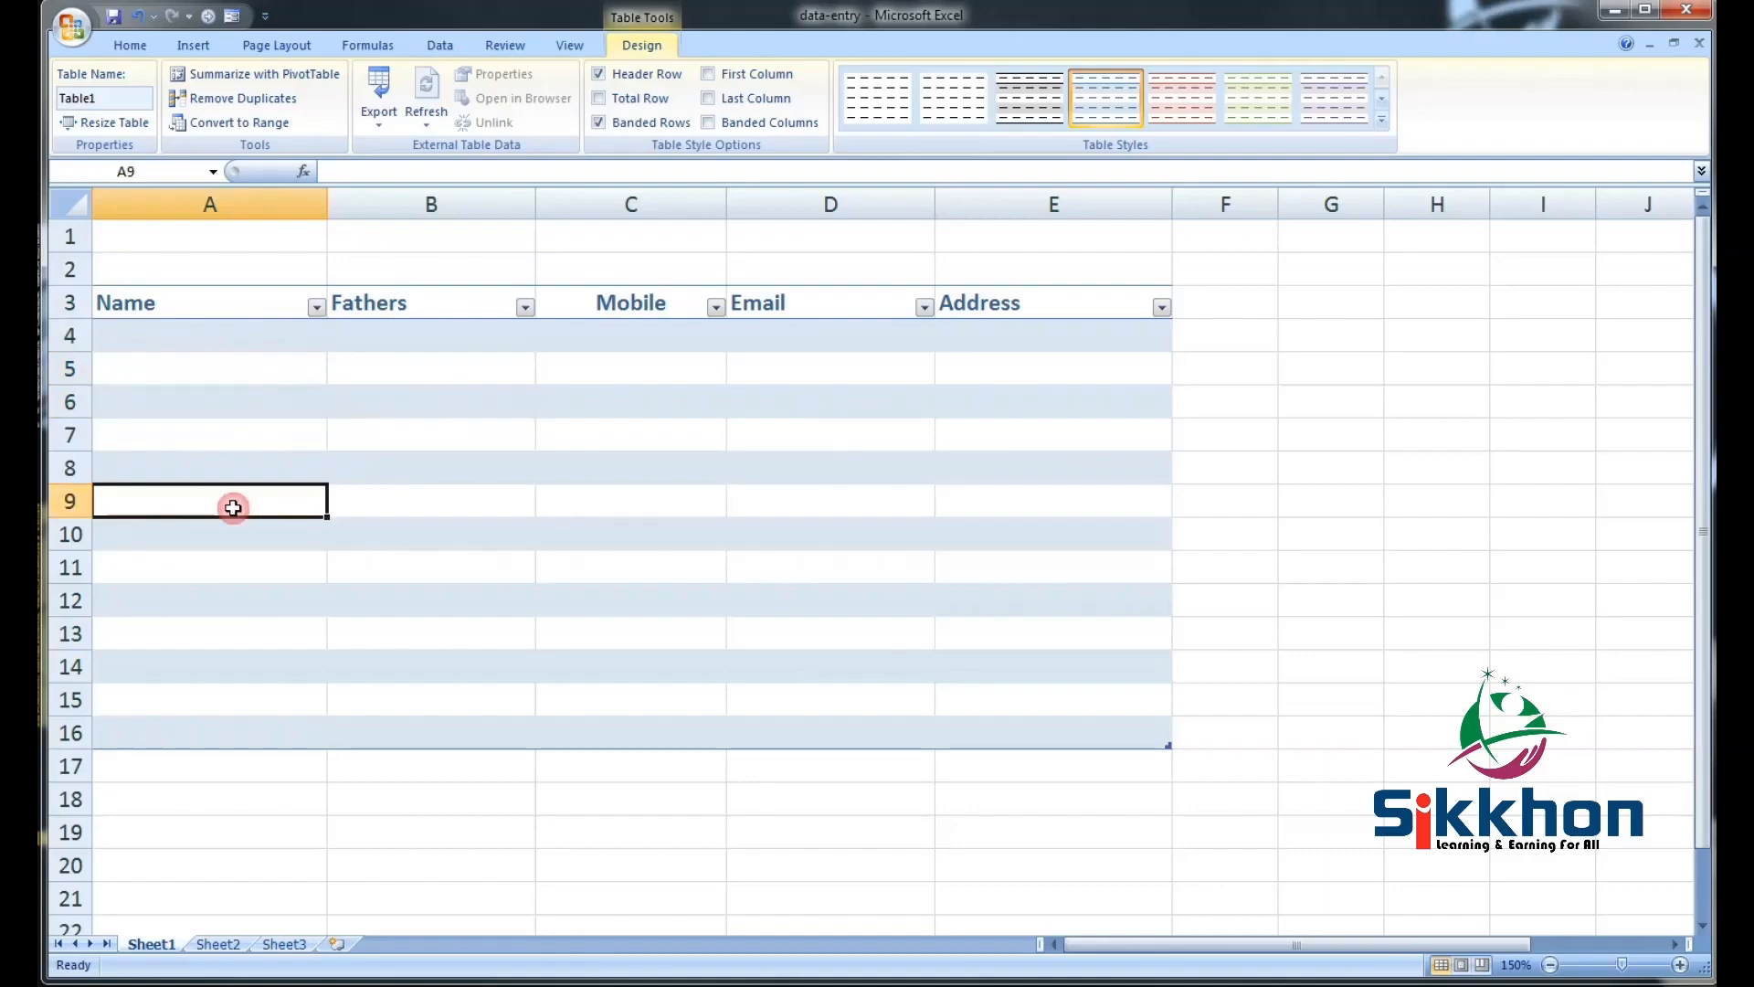
{"action": "left_click", "coordinate": [272, 358]}
{"action": "left_click", "coordinate": [266, 336]}
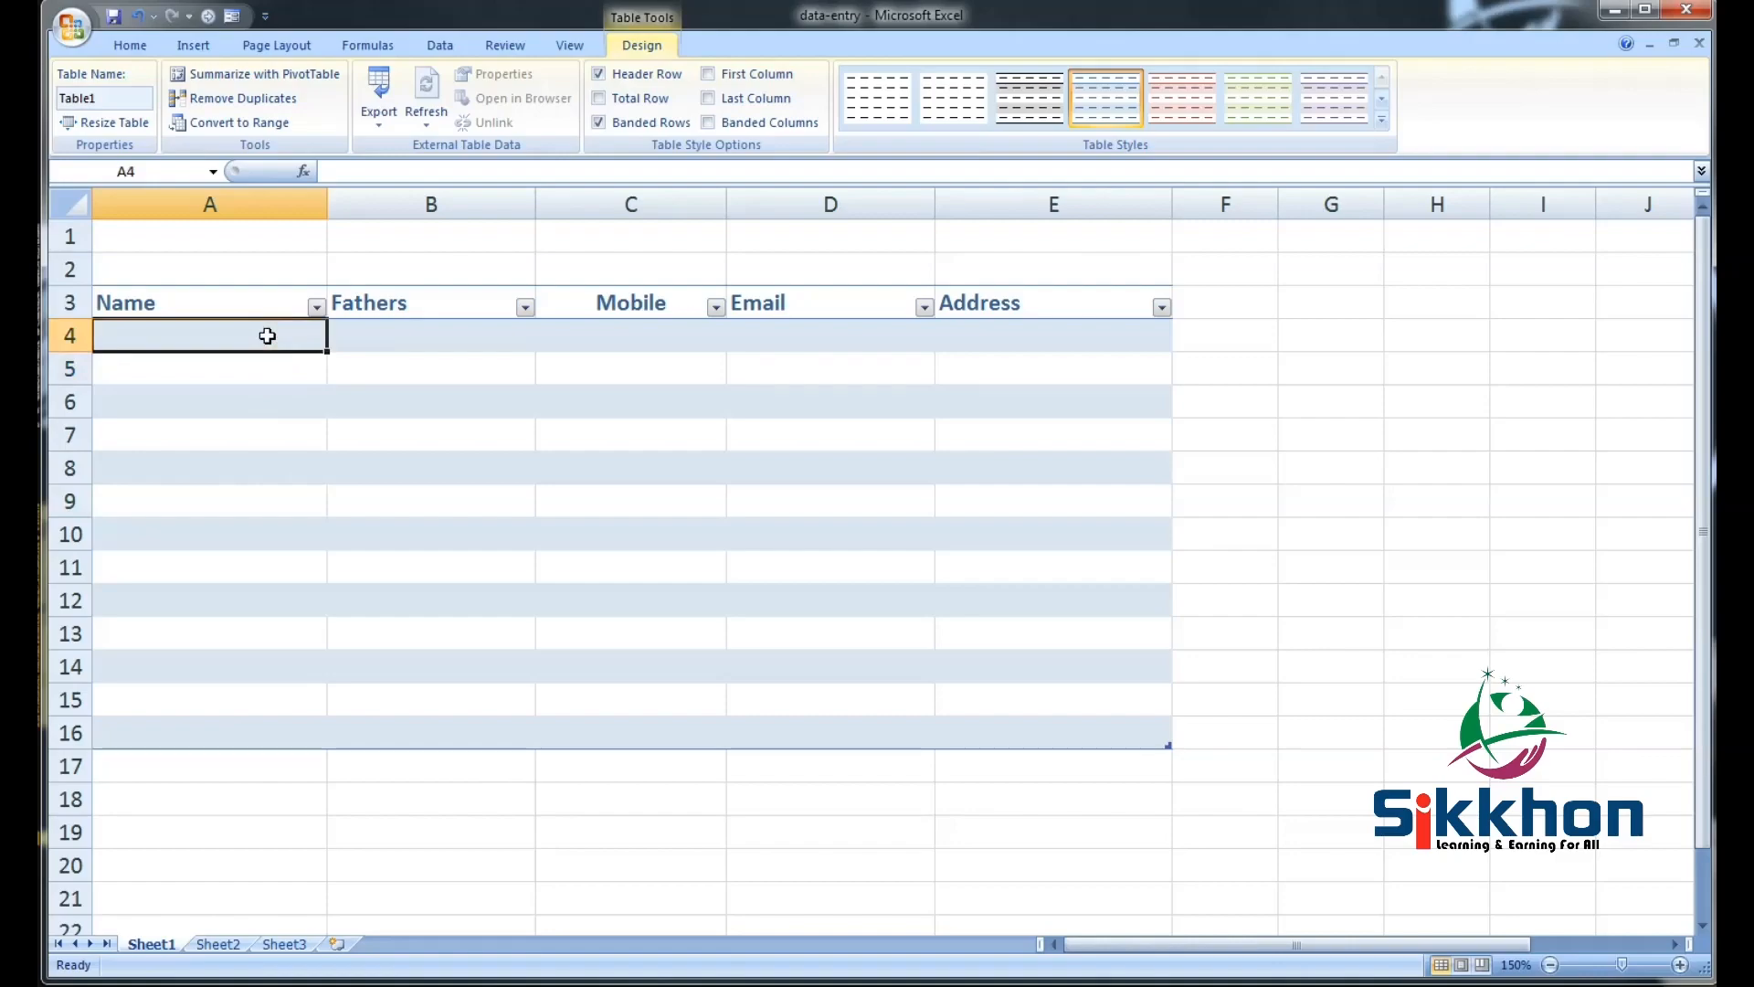
{"action": "type", "text": "sagor"}
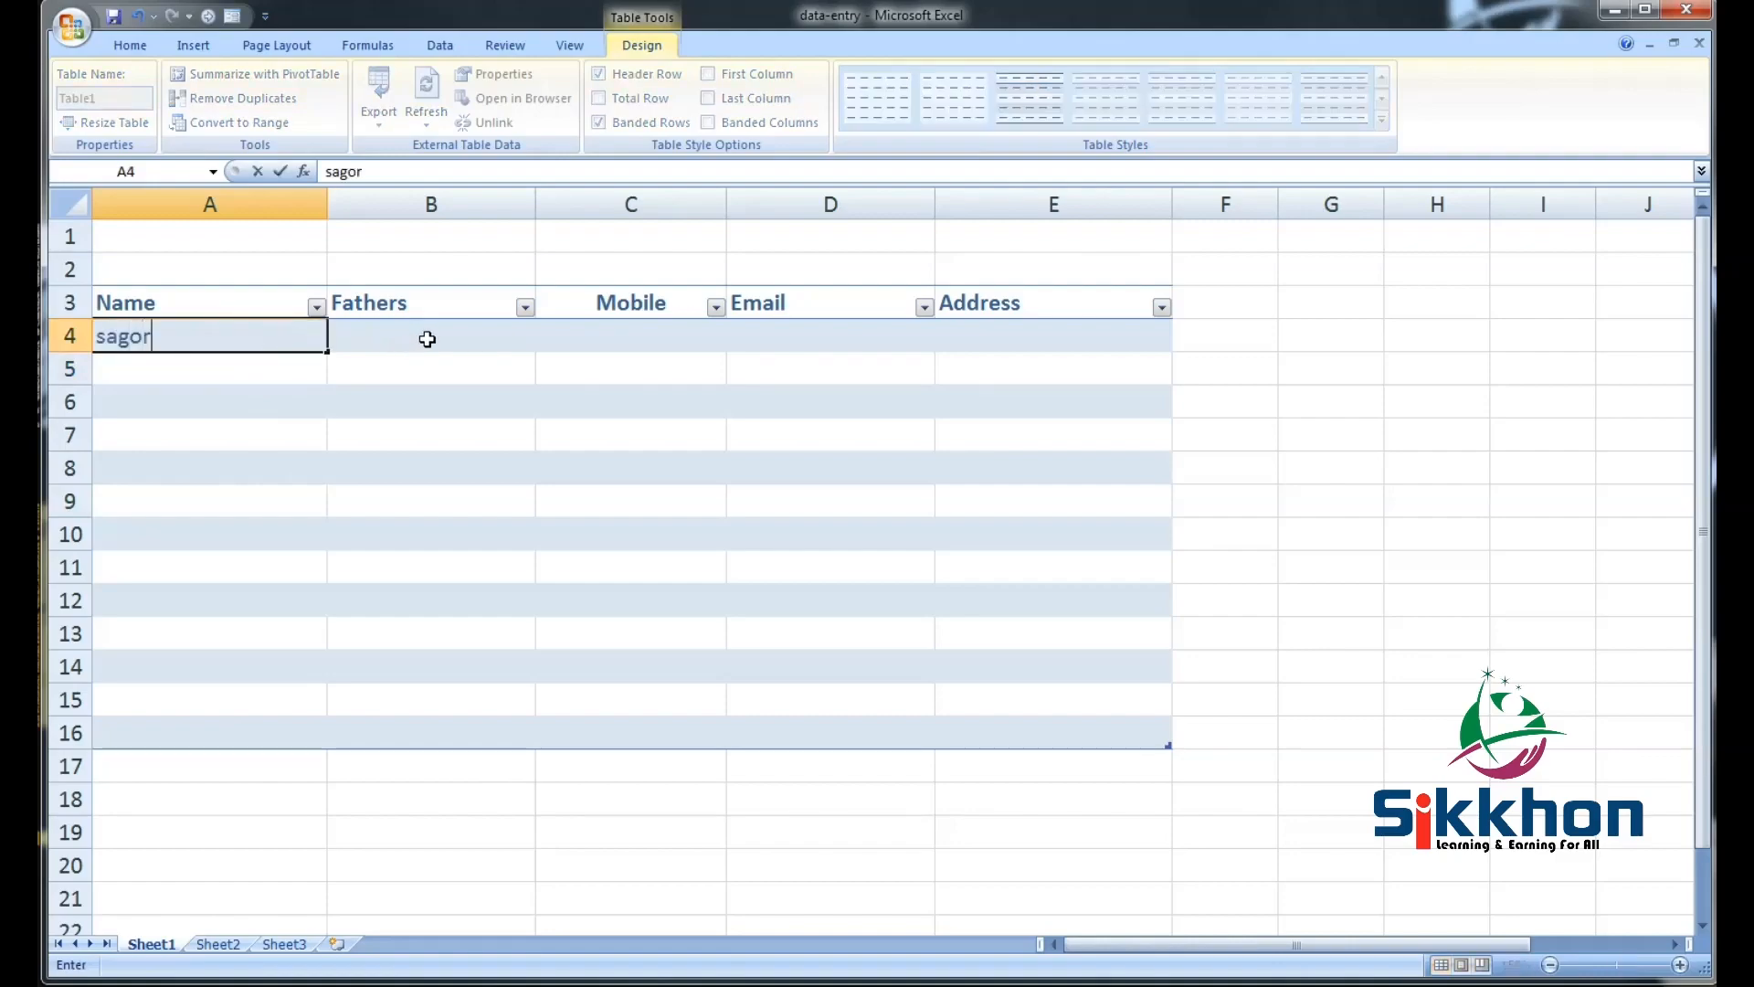
{"action": "left_click", "coordinate": [427, 339]}
{"action": "left_click", "coordinate": [637, 344]}
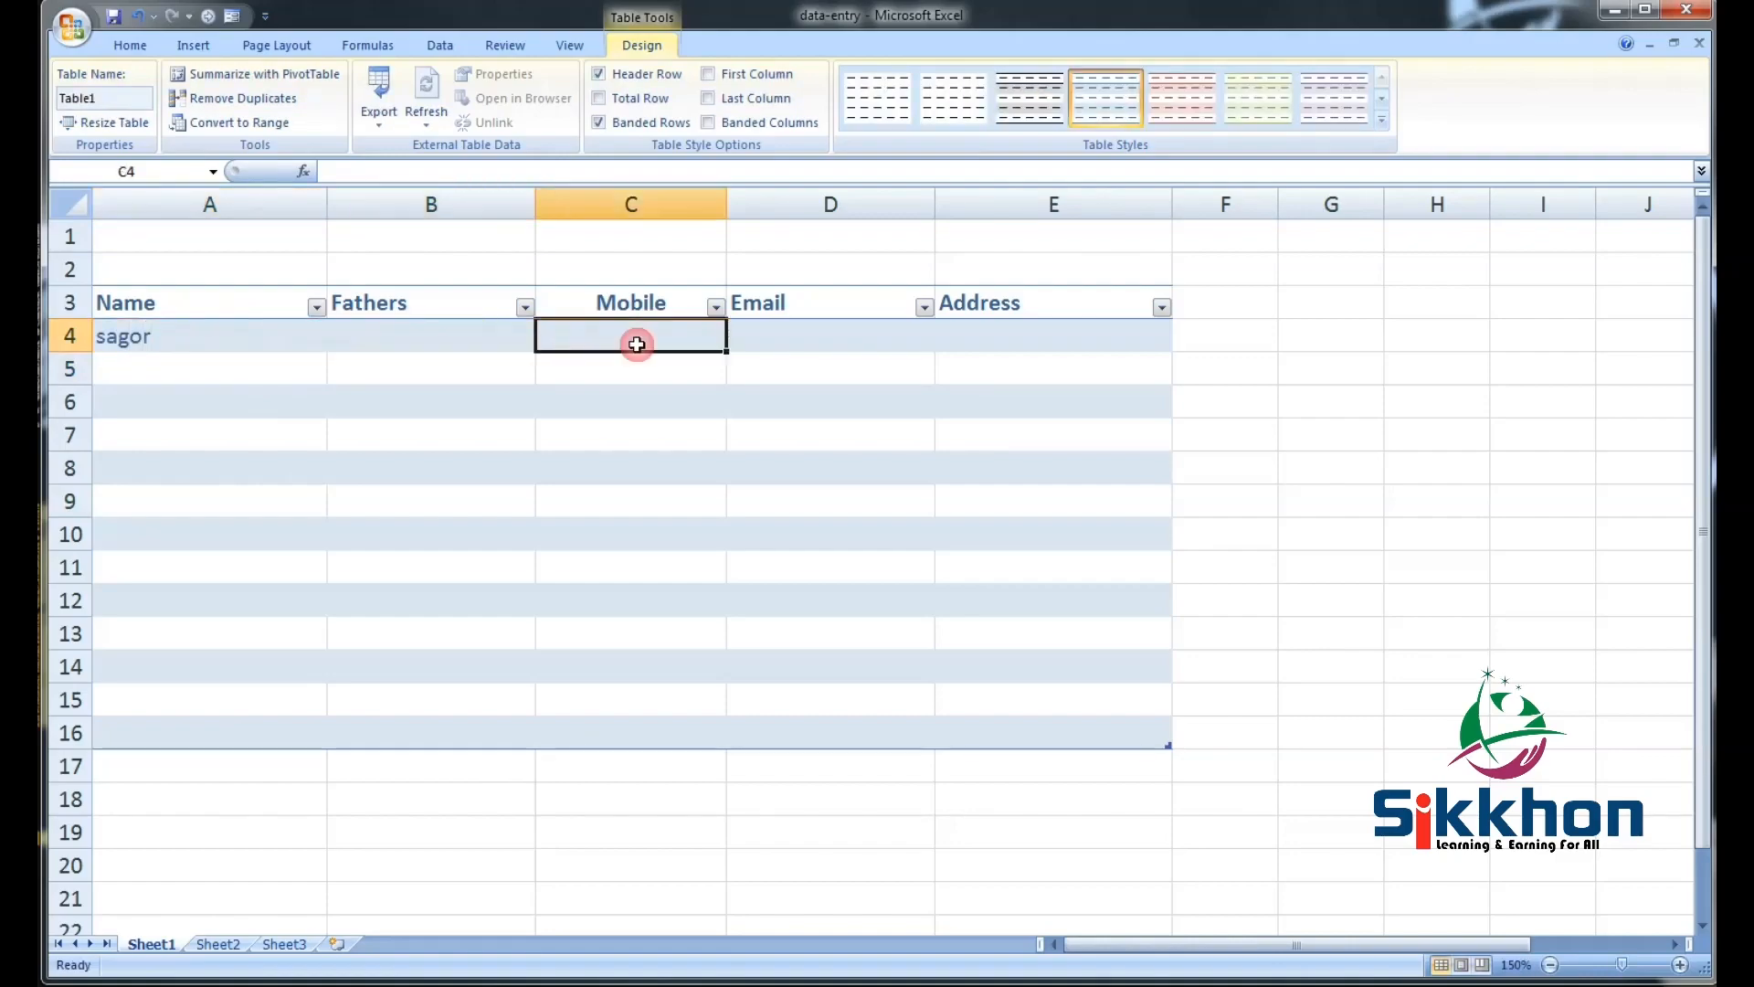
{"action": "left_click", "coordinate": [879, 343]}
{"action": "left_click", "coordinate": [1040, 342]}
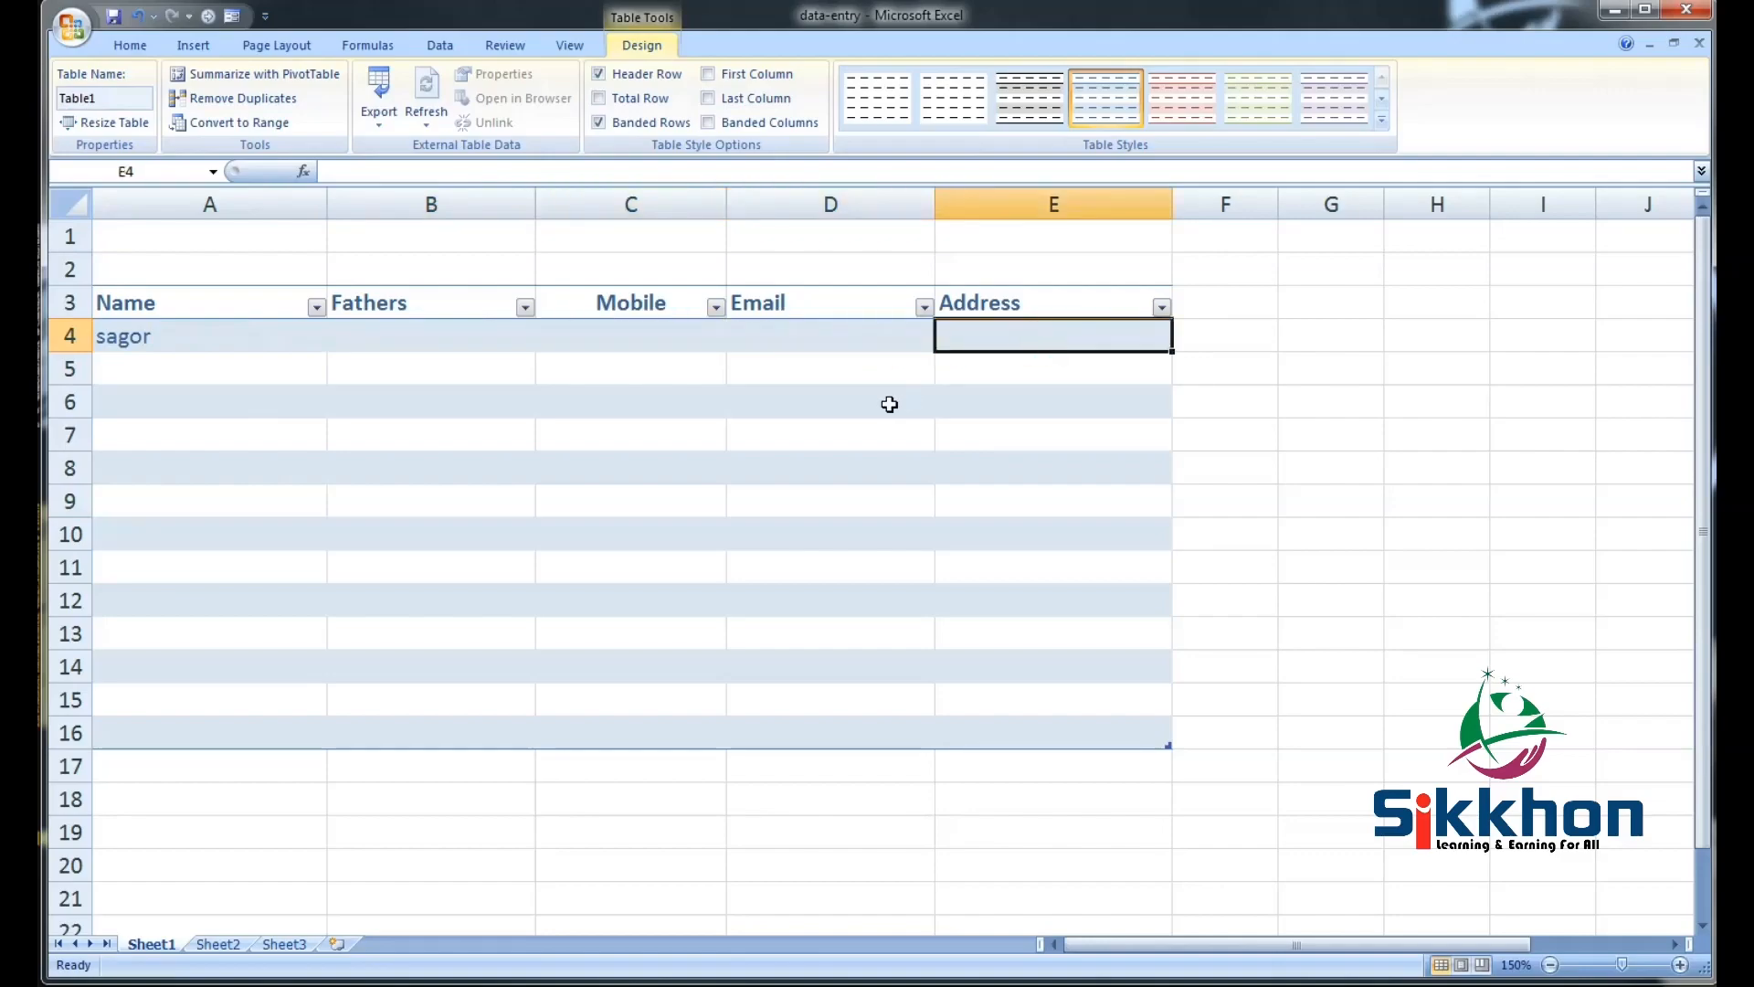
{"action": "key", "text": "ctrl+z"}
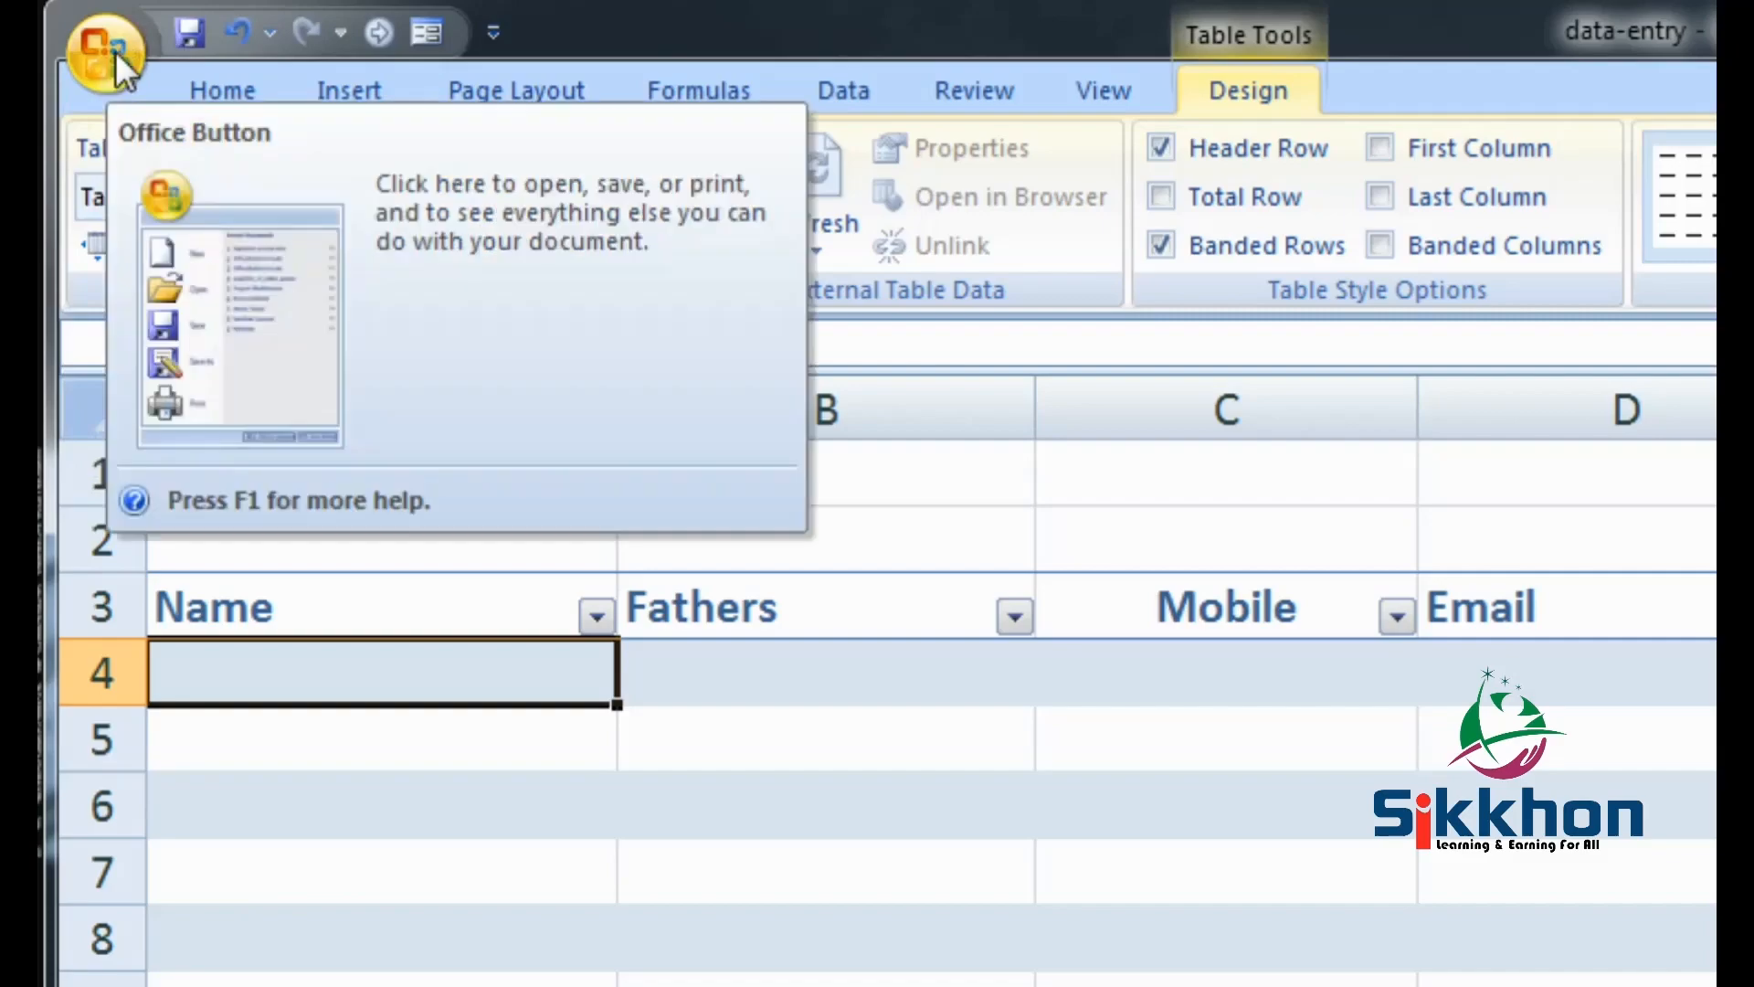
Open Excel Options from the Office Button and move the dialog left
{"action": "left_click", "coordinate": [116, 51]}
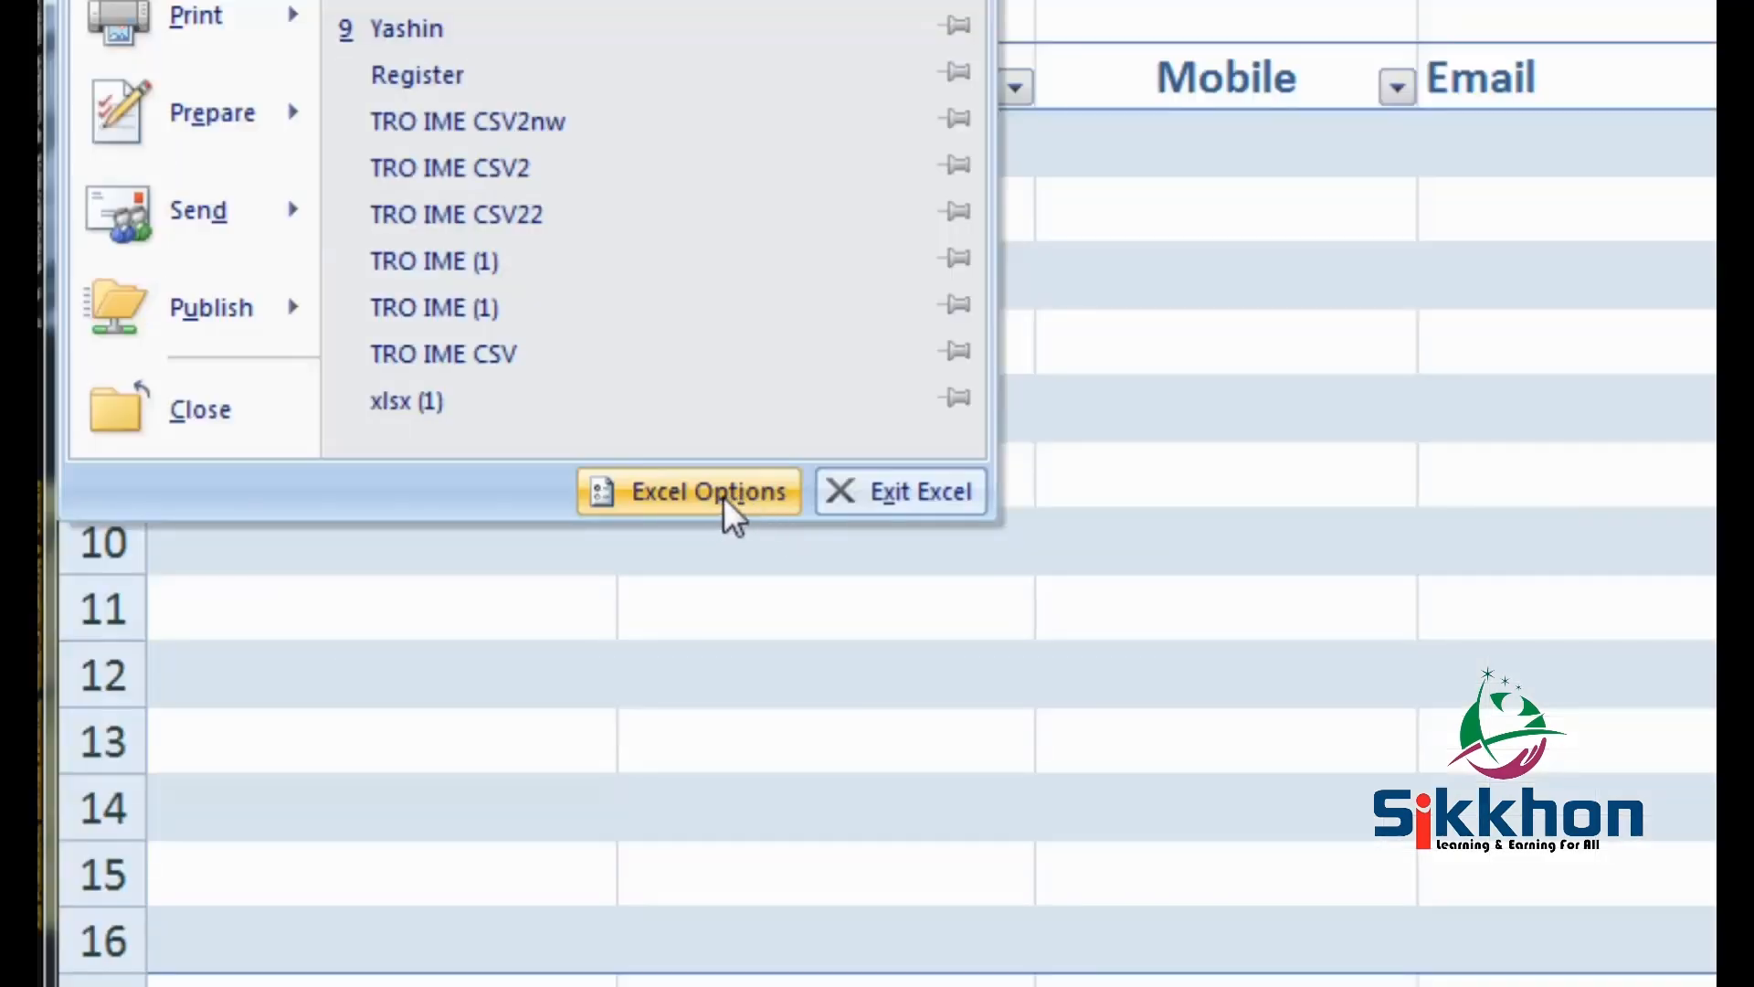
{"action": "left_click", "coordinate": [692, 492]}
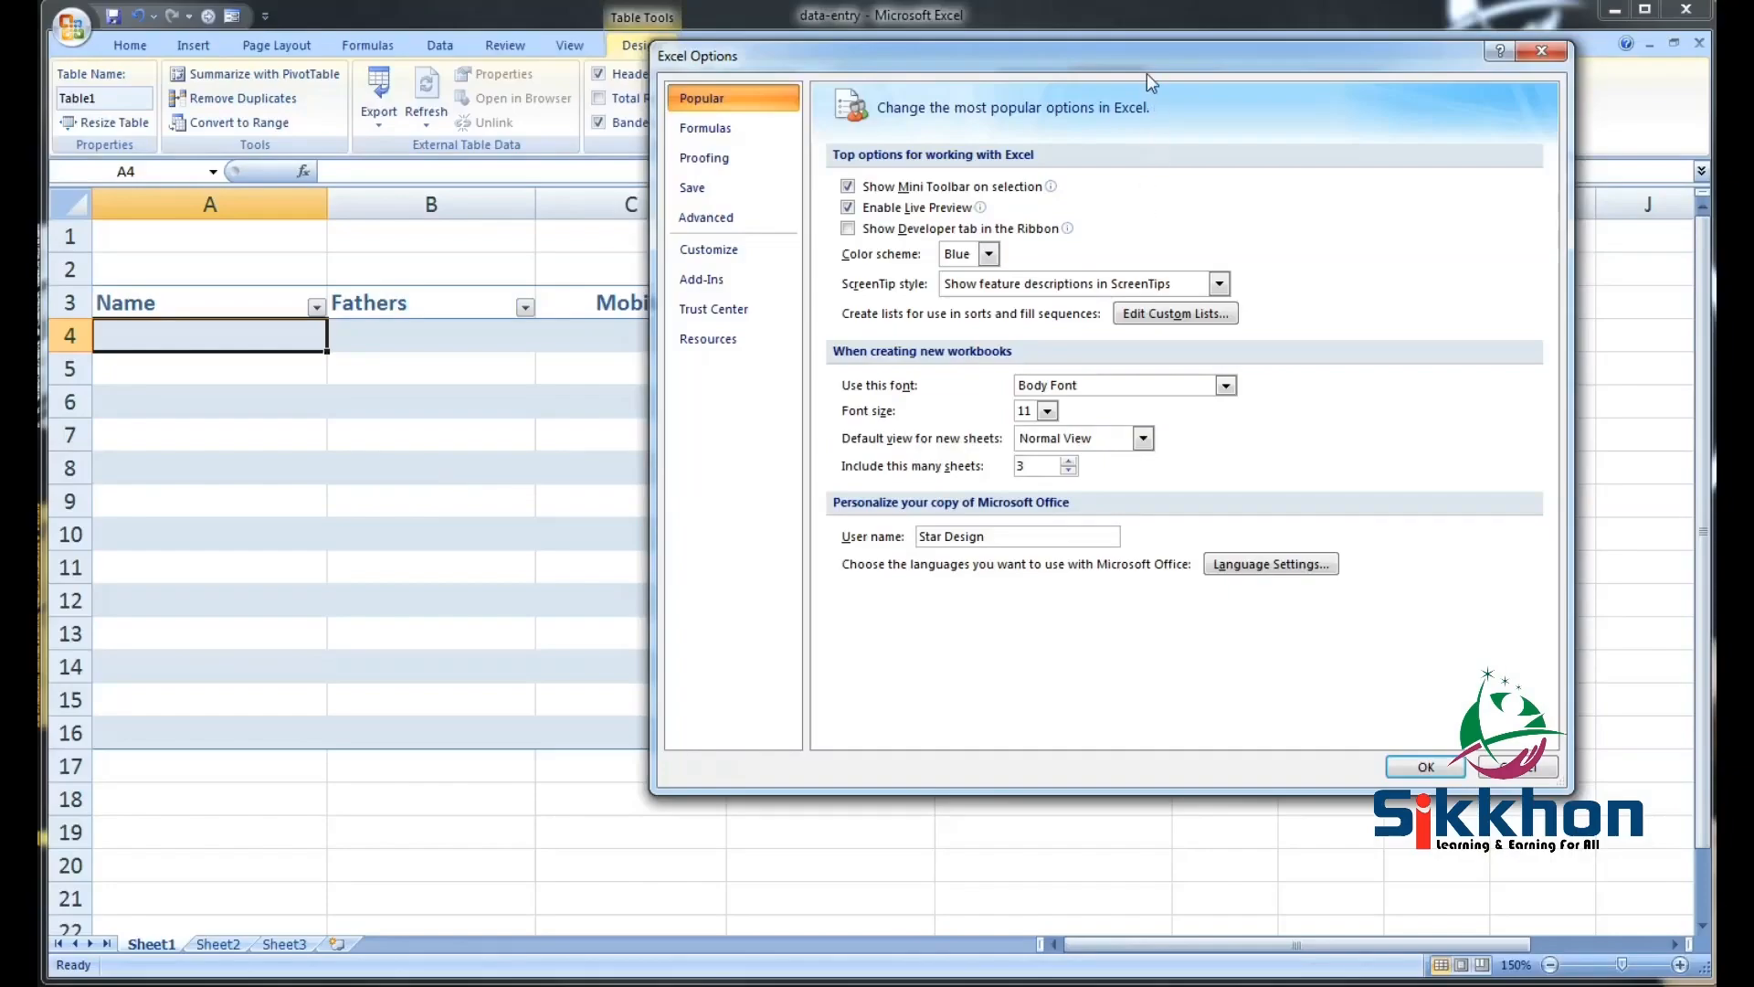
{"action": "left_click_drag", "start_coordinate": [1148, 67], "coordinate": [864, 98]}
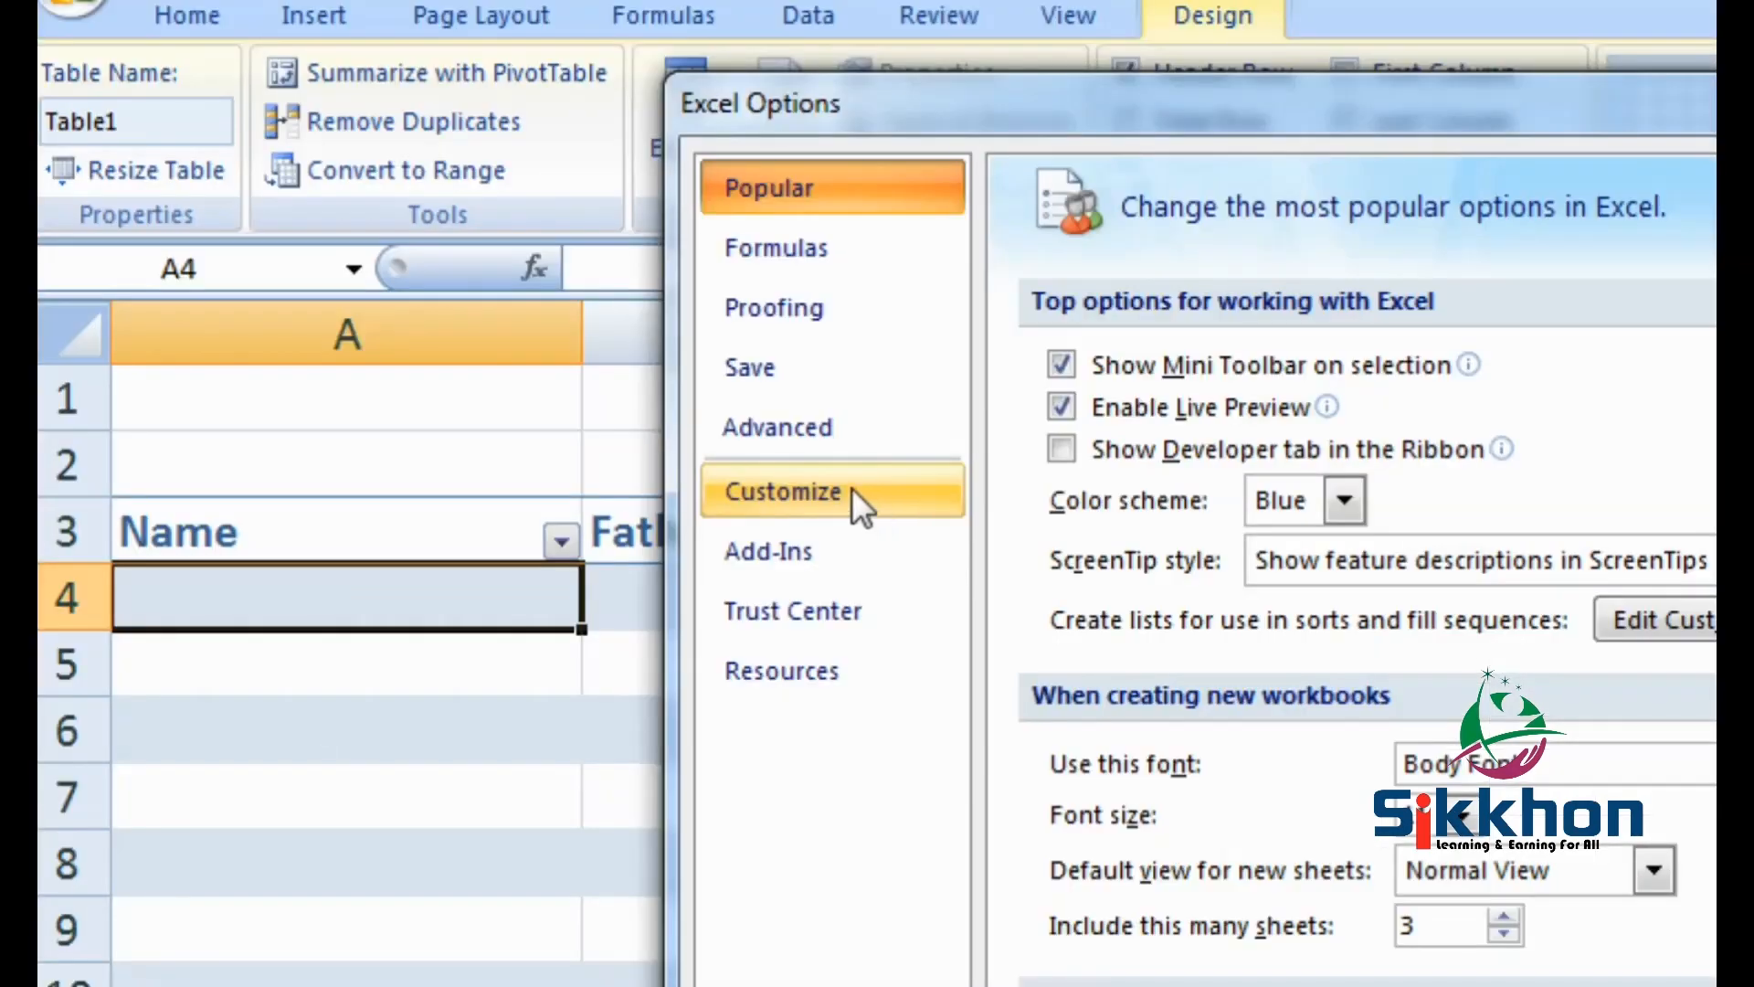
On the Customize page, list the Commands Not in the Ribbon
{"action": "left_click", "coordinate": [464, 282]}
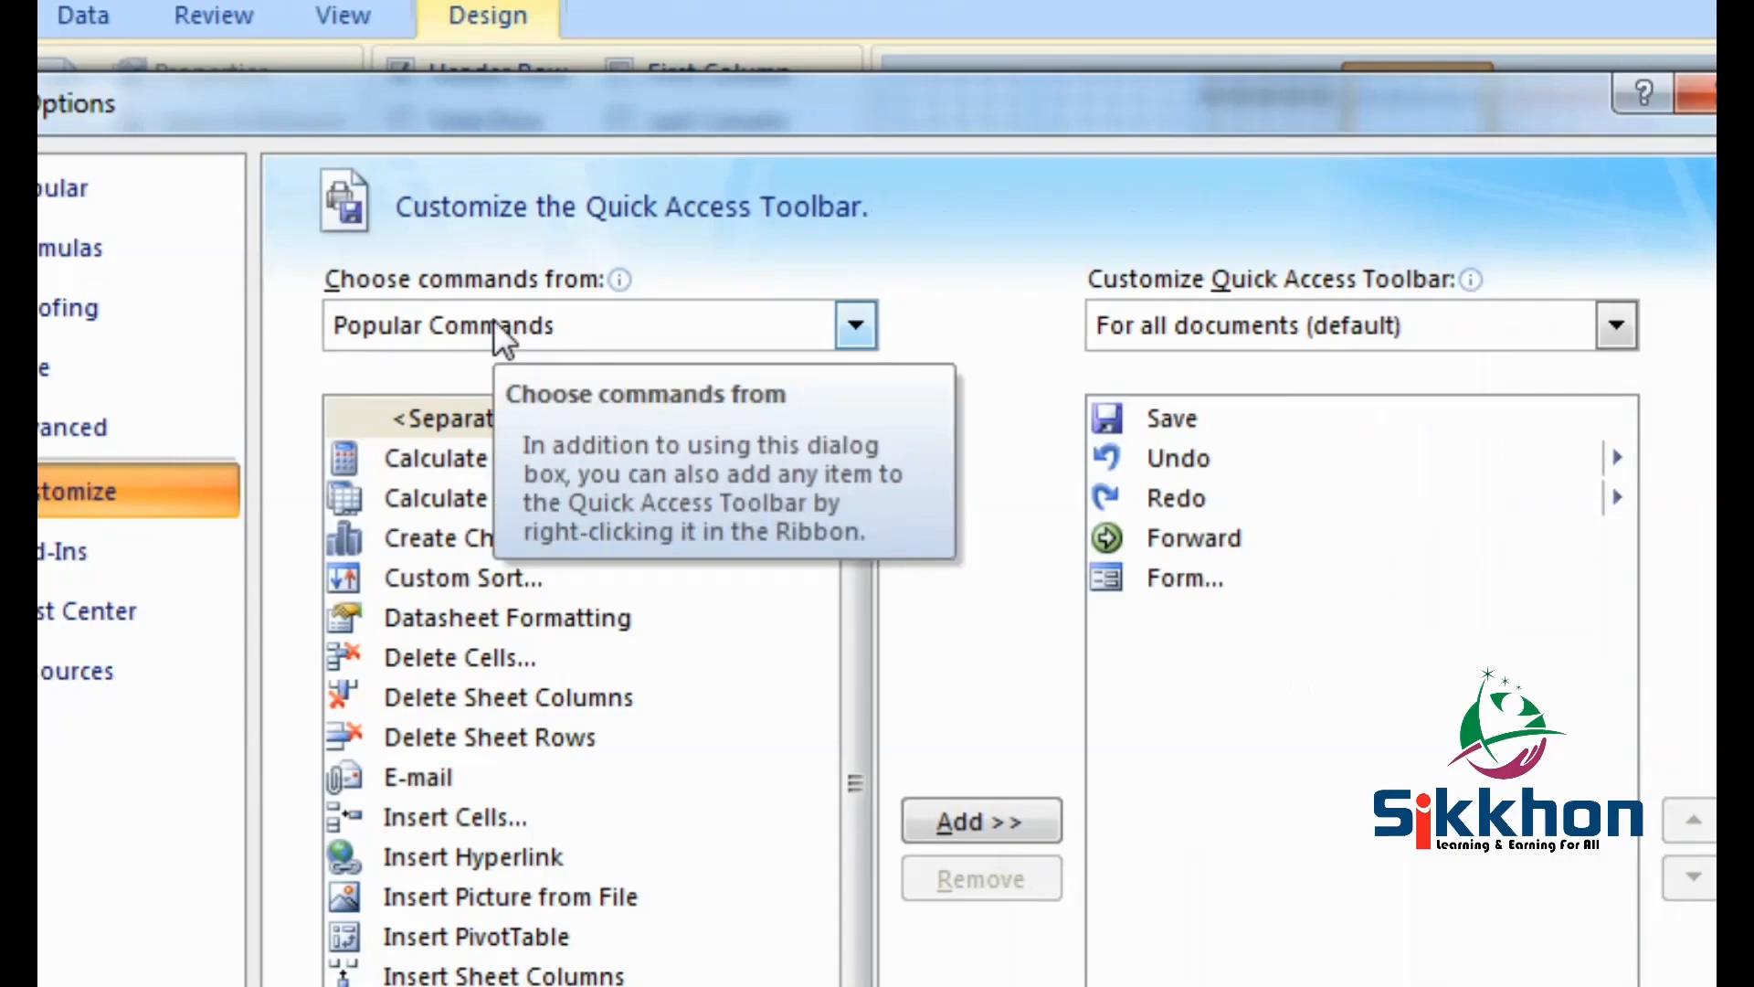
{"action": "left_click", "coordinate": [856, 325]}
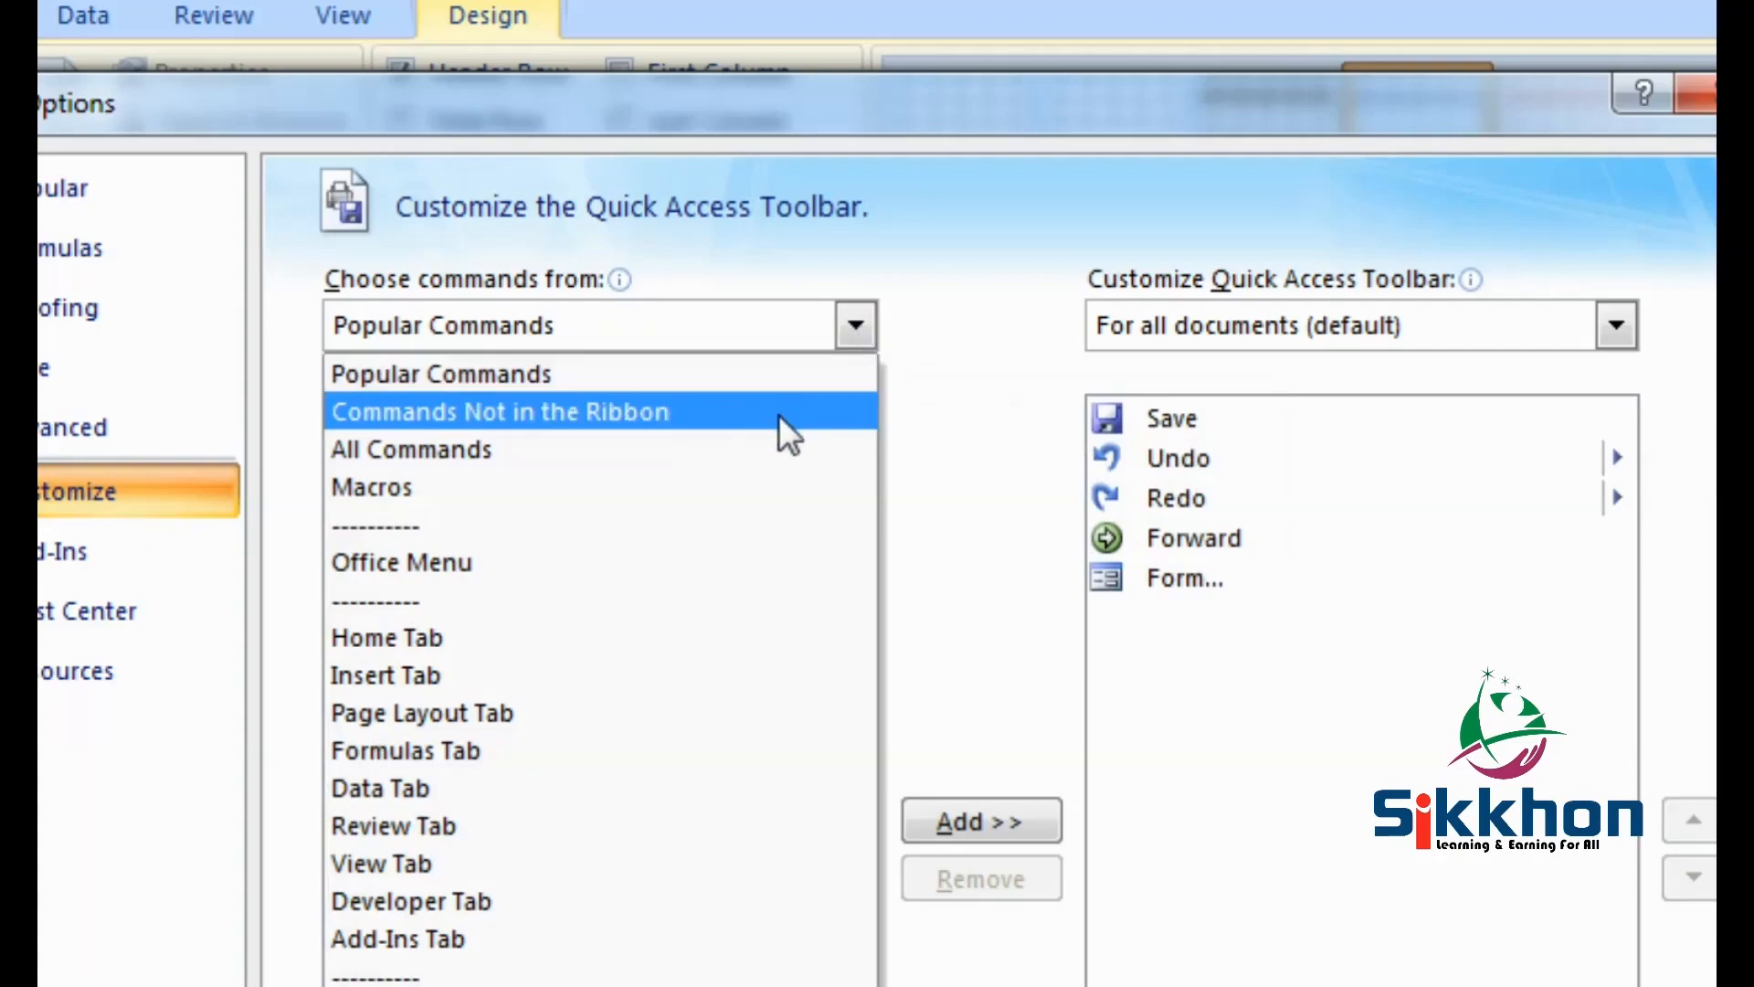
{"action": "left_click", "coordinate": [637, 403]}
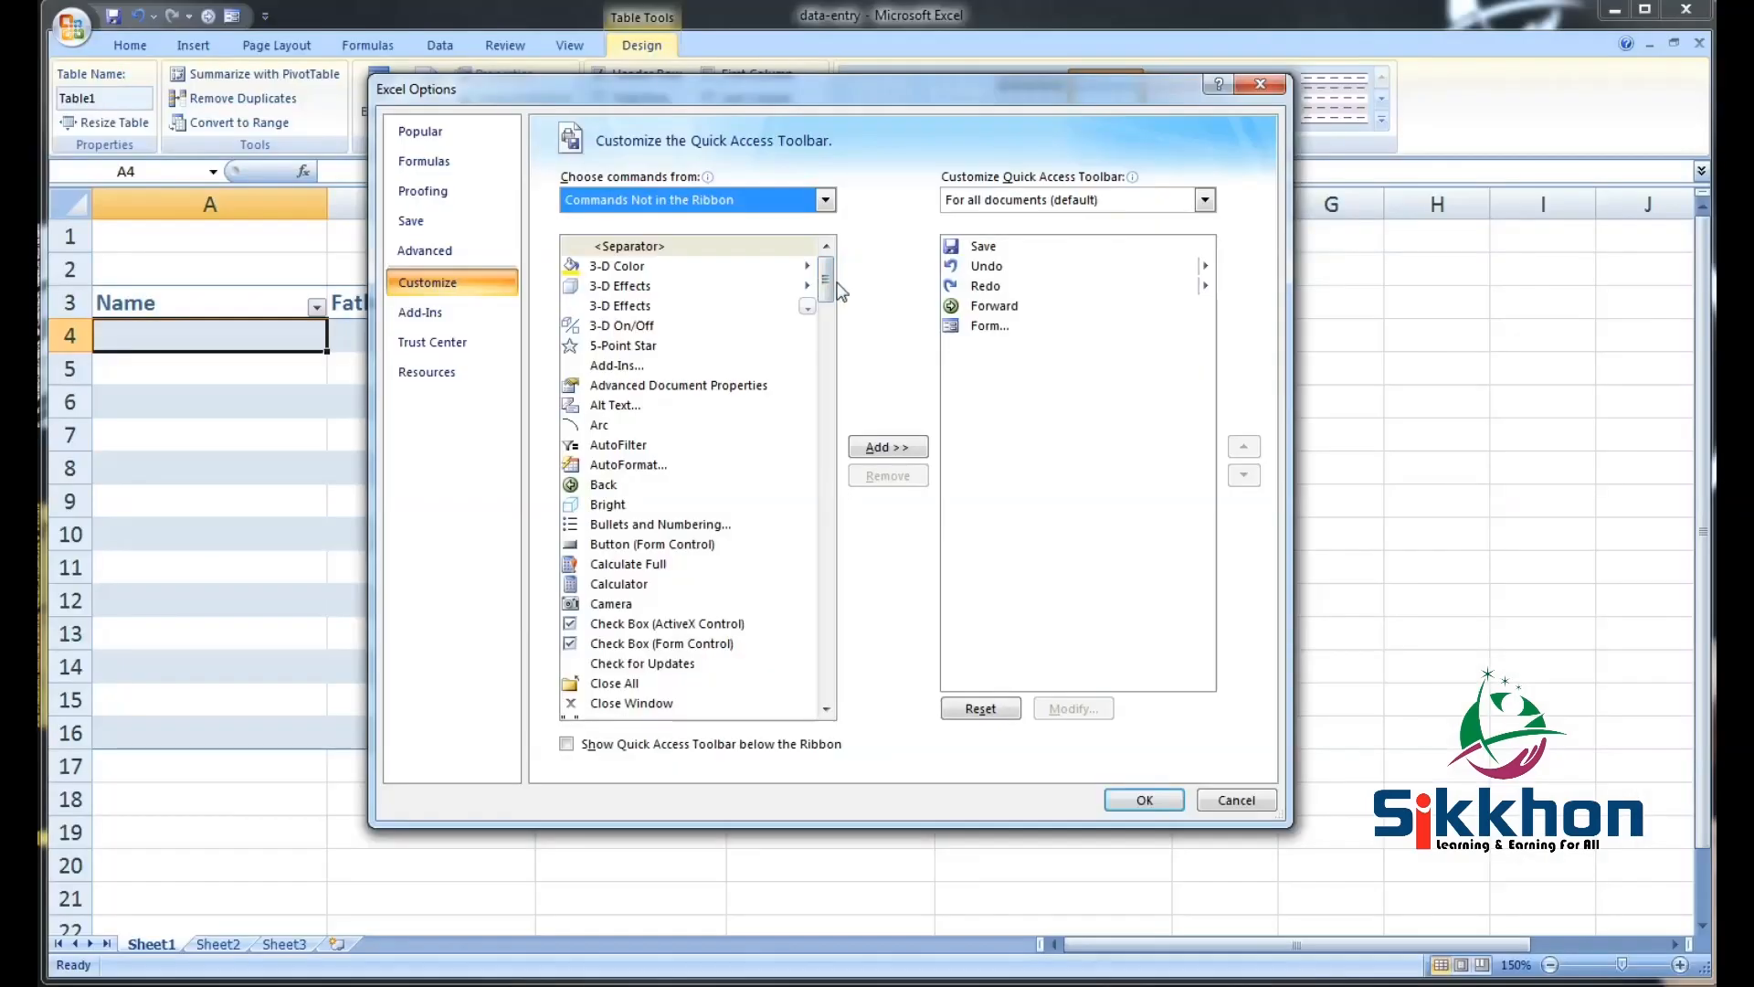
{"action": "left_click_drag", "start_coordinate": [837, 482], "coordinate": [849, 576]}
{"action": "left_click_drag", "start_coordinate": [823, 325], "coordinate": [844, 436]}
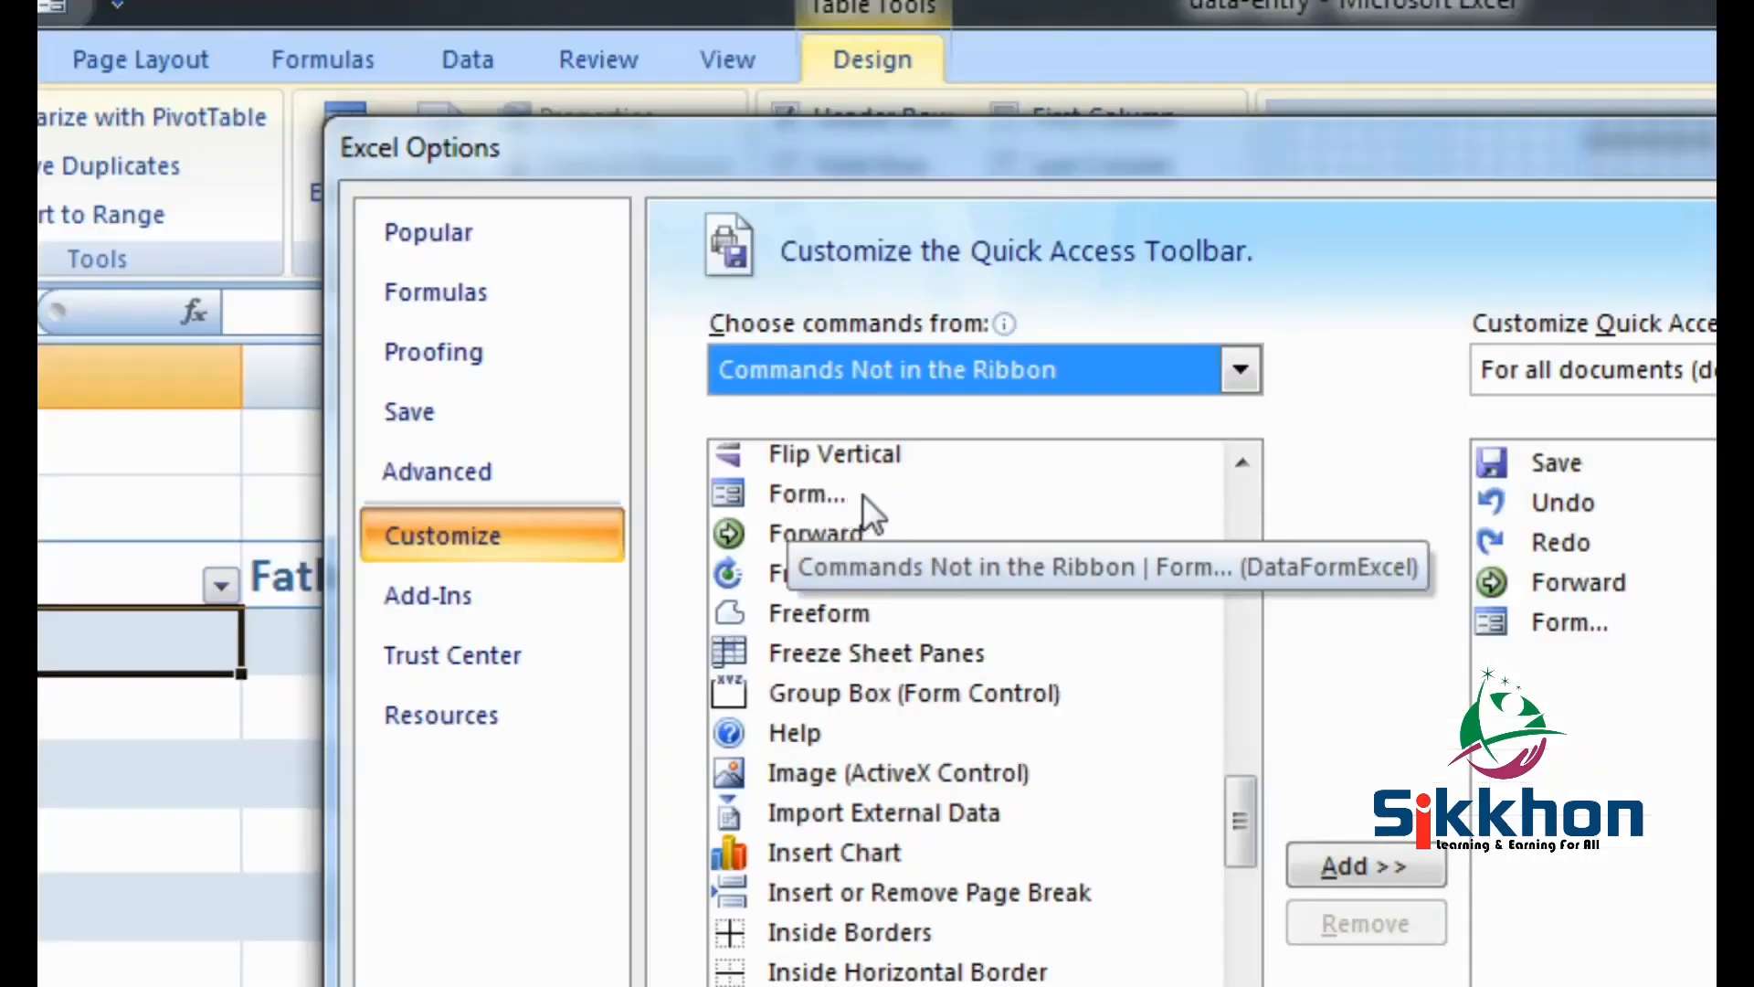
Put the Form... command on the Quick Access Toolbar and apply the change
{"action": "left_click", "coordinate": [814, 496]}
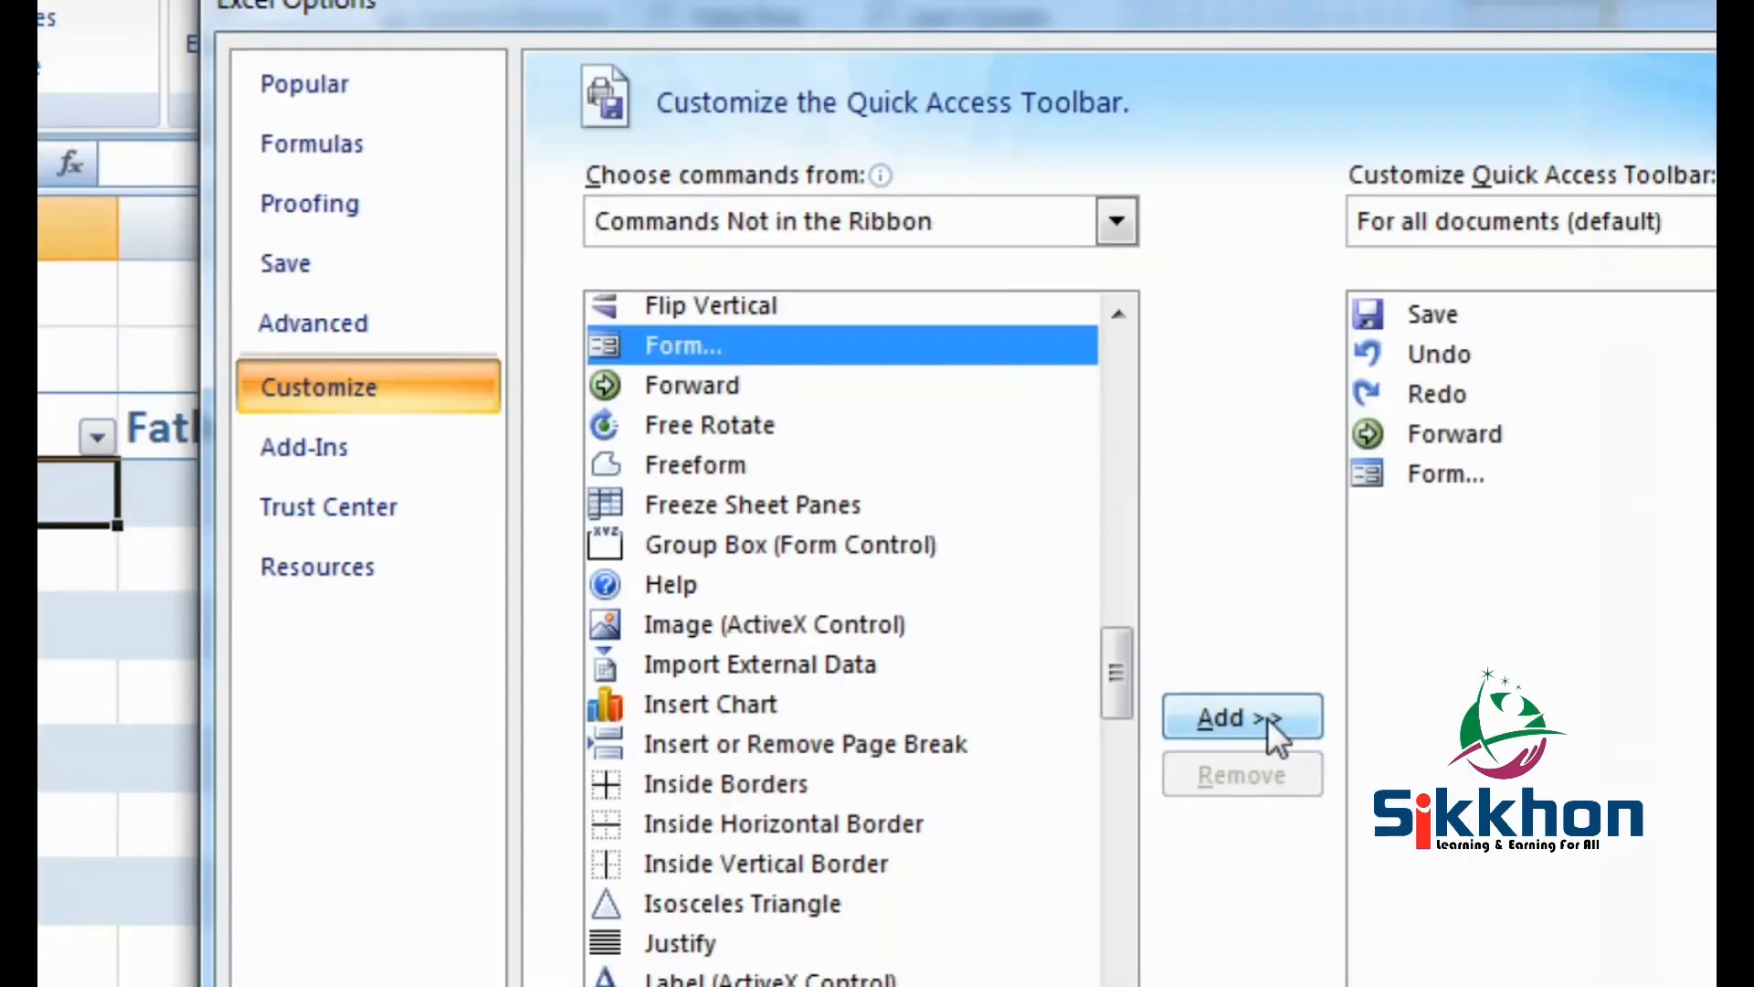
{"action": "left_click", "coordinate": [1268, 716]}
{"action": "left_click", "coordinate": [1236, 888]}
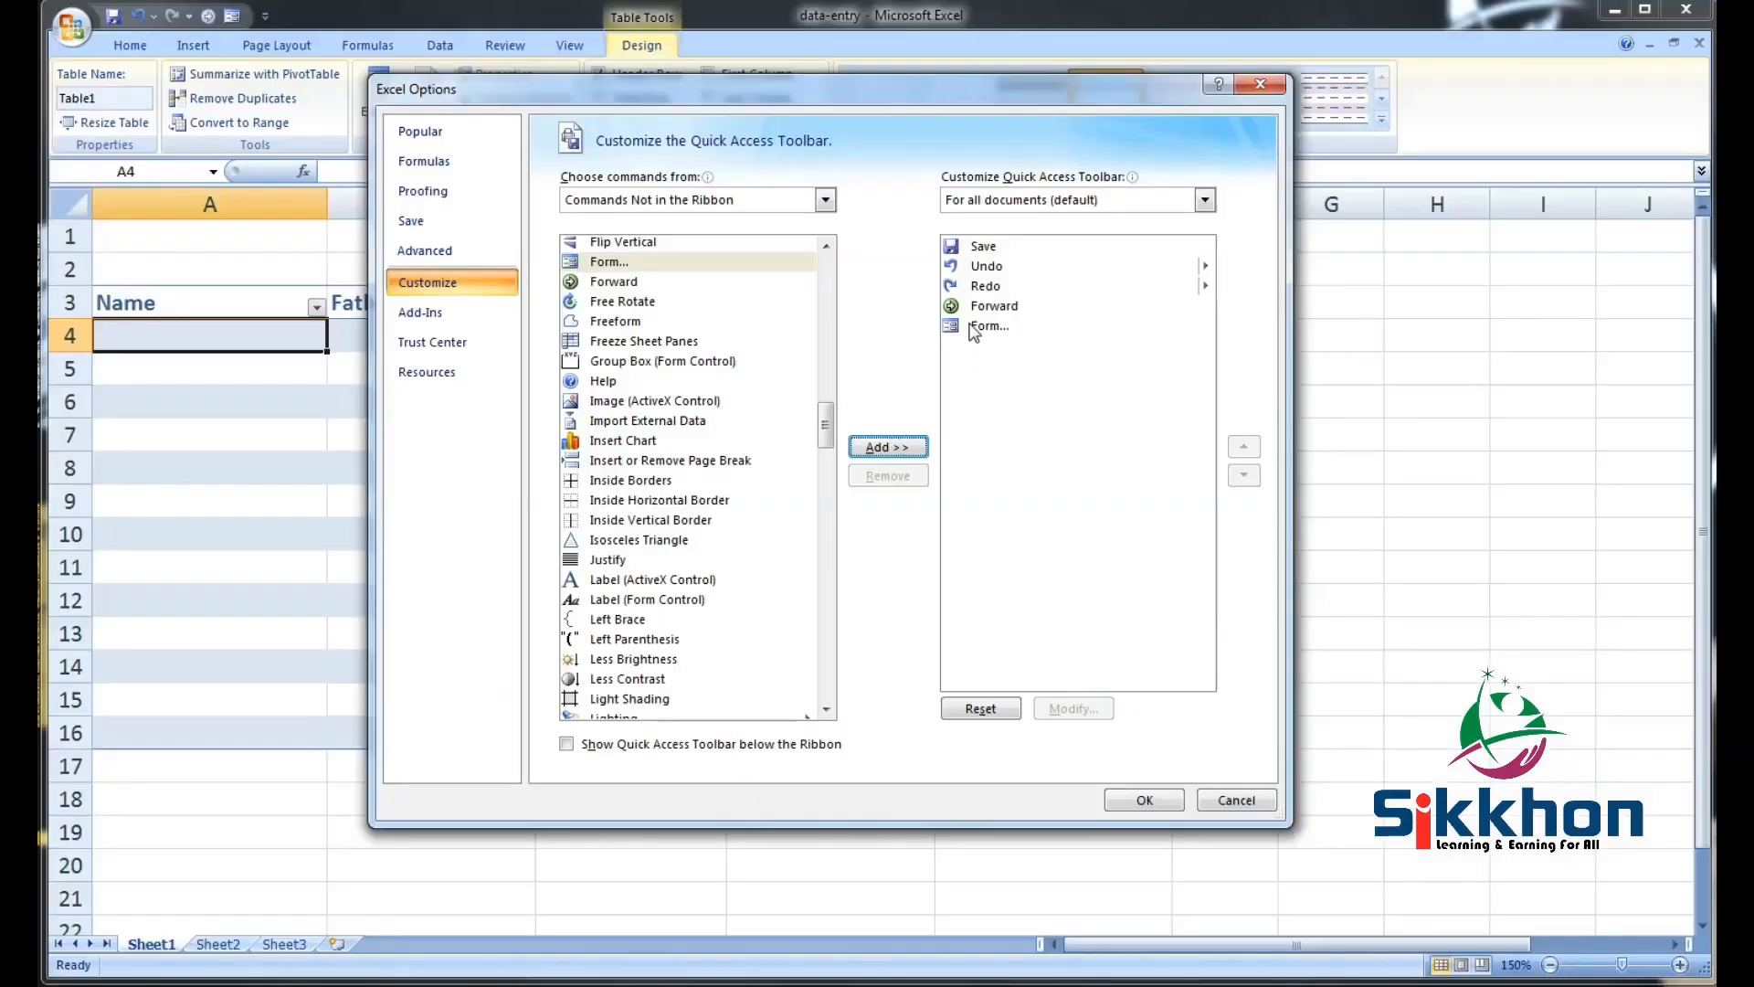
{"action": "left_click", "coordinate": [1257, 323]}
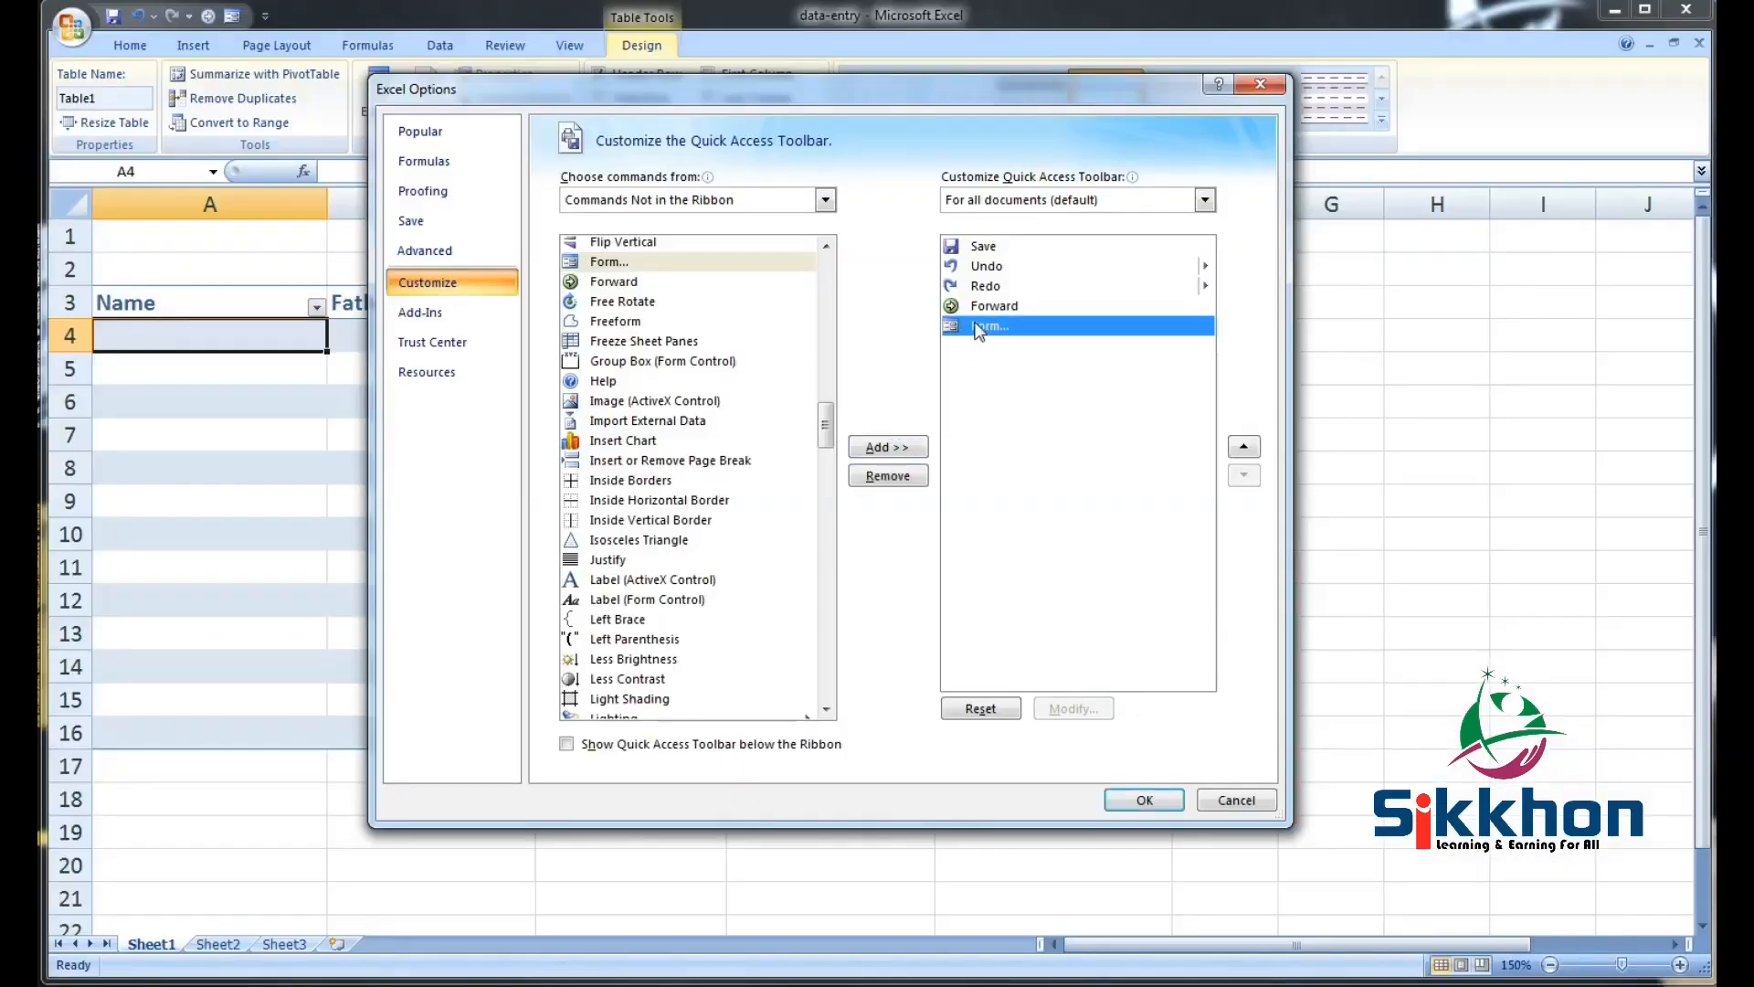
{"action": "left_click", "coordinate": [910, 476]}
{"action": "left_click", "coordinate": [659, 263]}
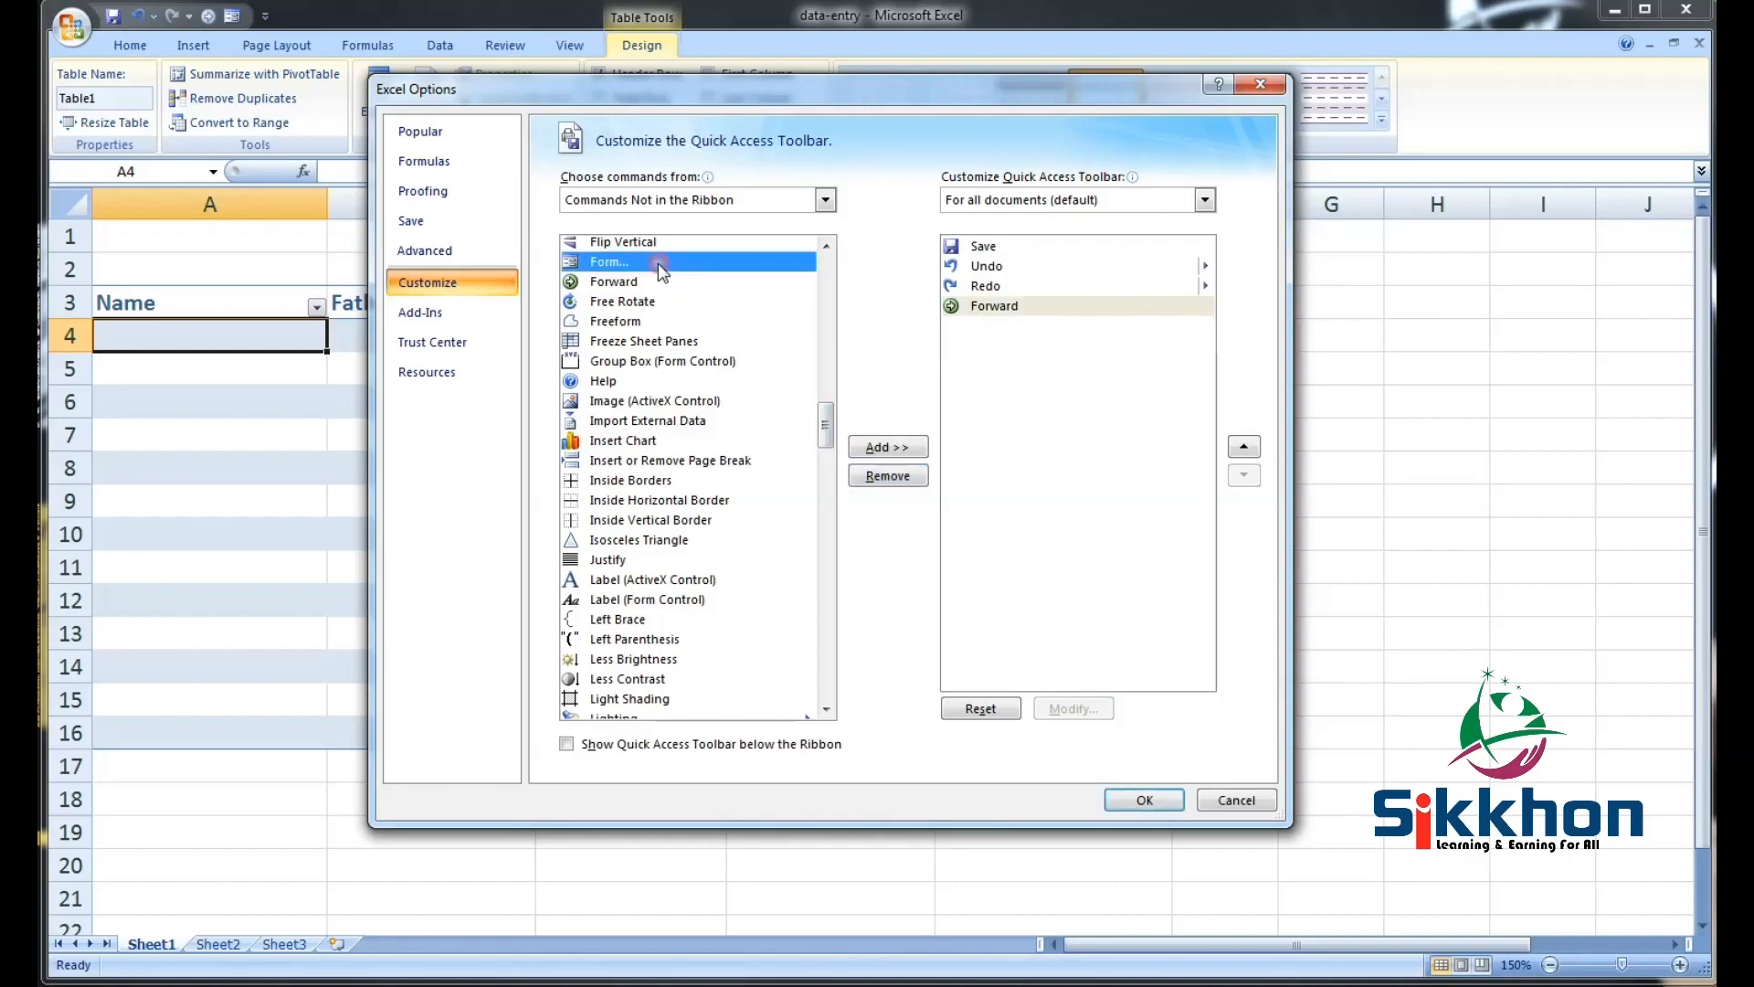
{"action": "left_click", "coordinate": [916, 452]}
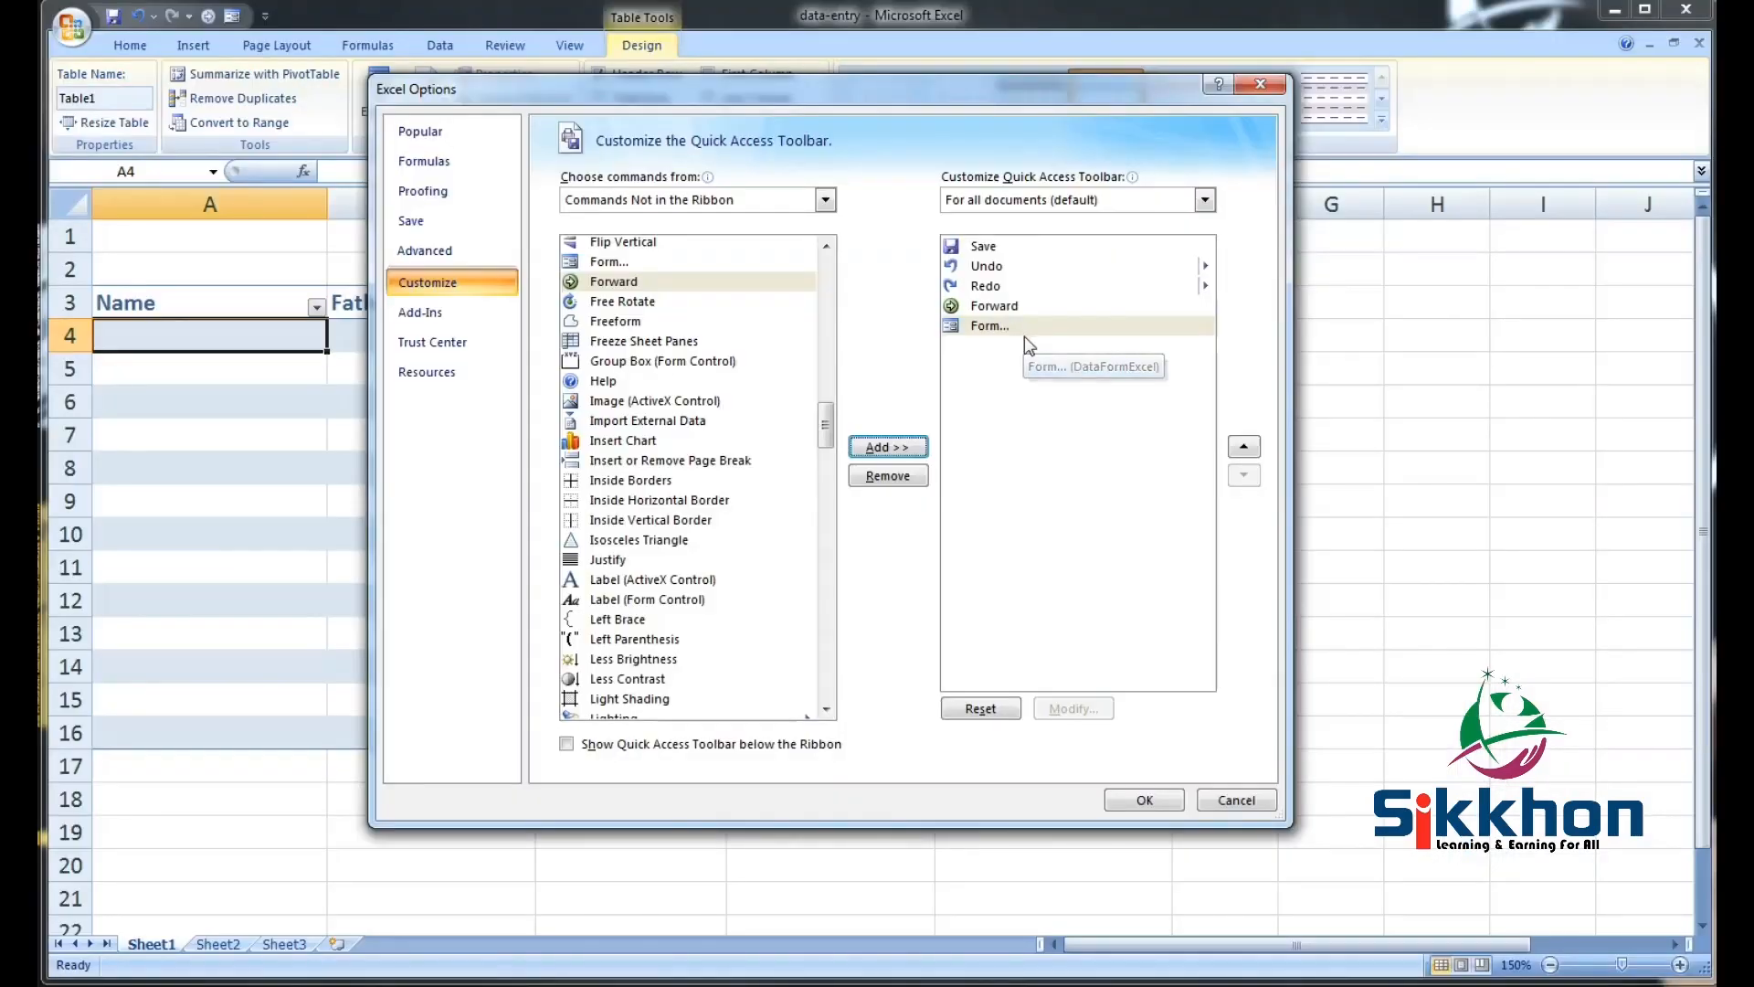
{"action": "left_click", "coordinate": [1147, 801]}
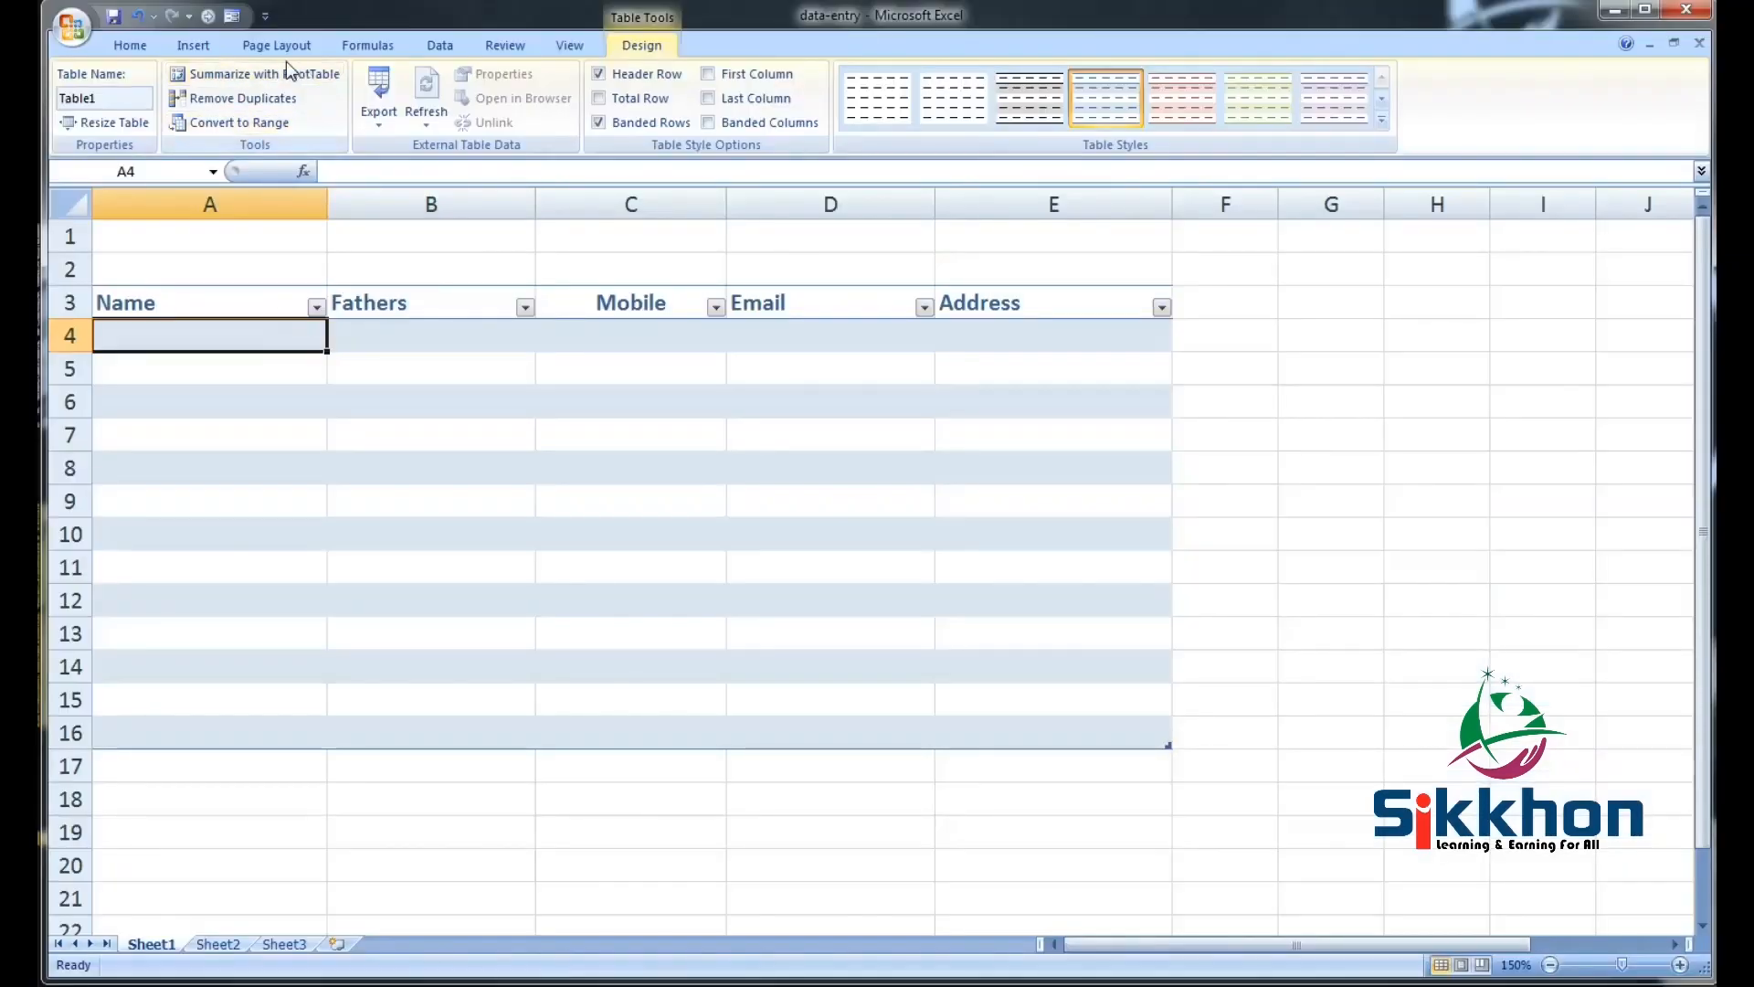
Open the Sheet1 data form from the toolbar and move it down and left
{"action": "left_click", "coordinate": [236, 18]}
{"action": "left_click_drag", "start_coordinate": [982, 206], "coordinate": [765, 313]}
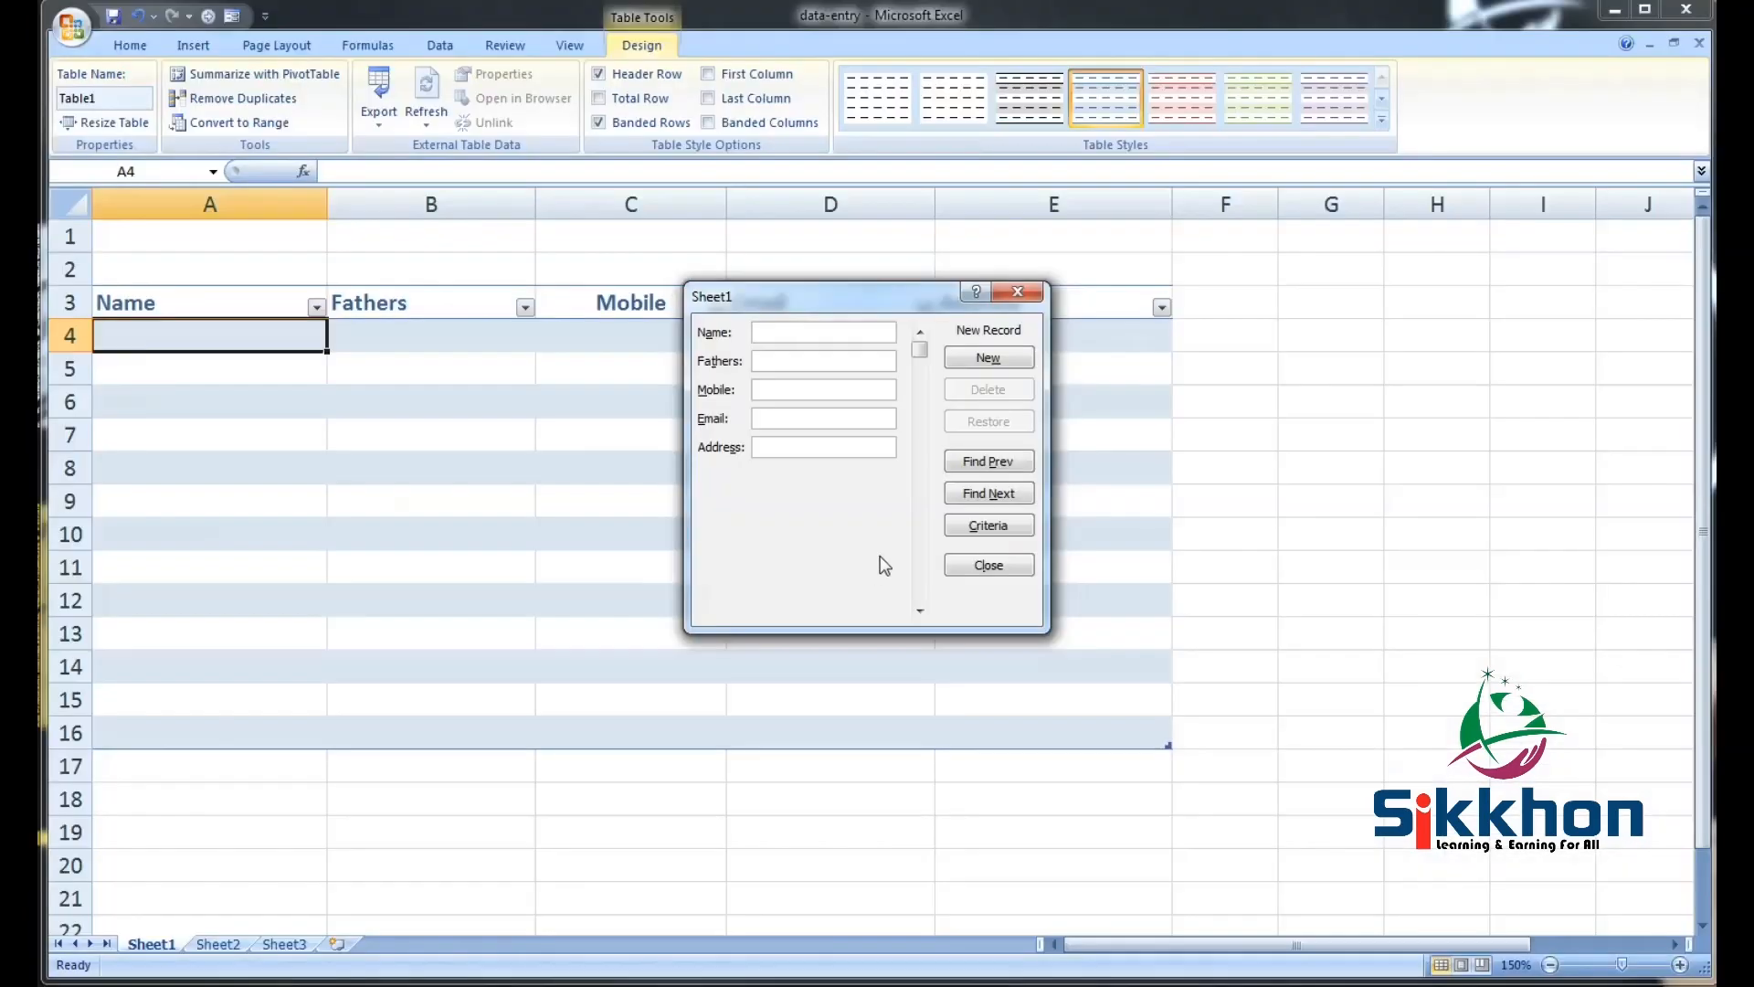
{"action": "left_click_drag", "start_coordinate": [857, 296], "coordinate": [782, 397]}
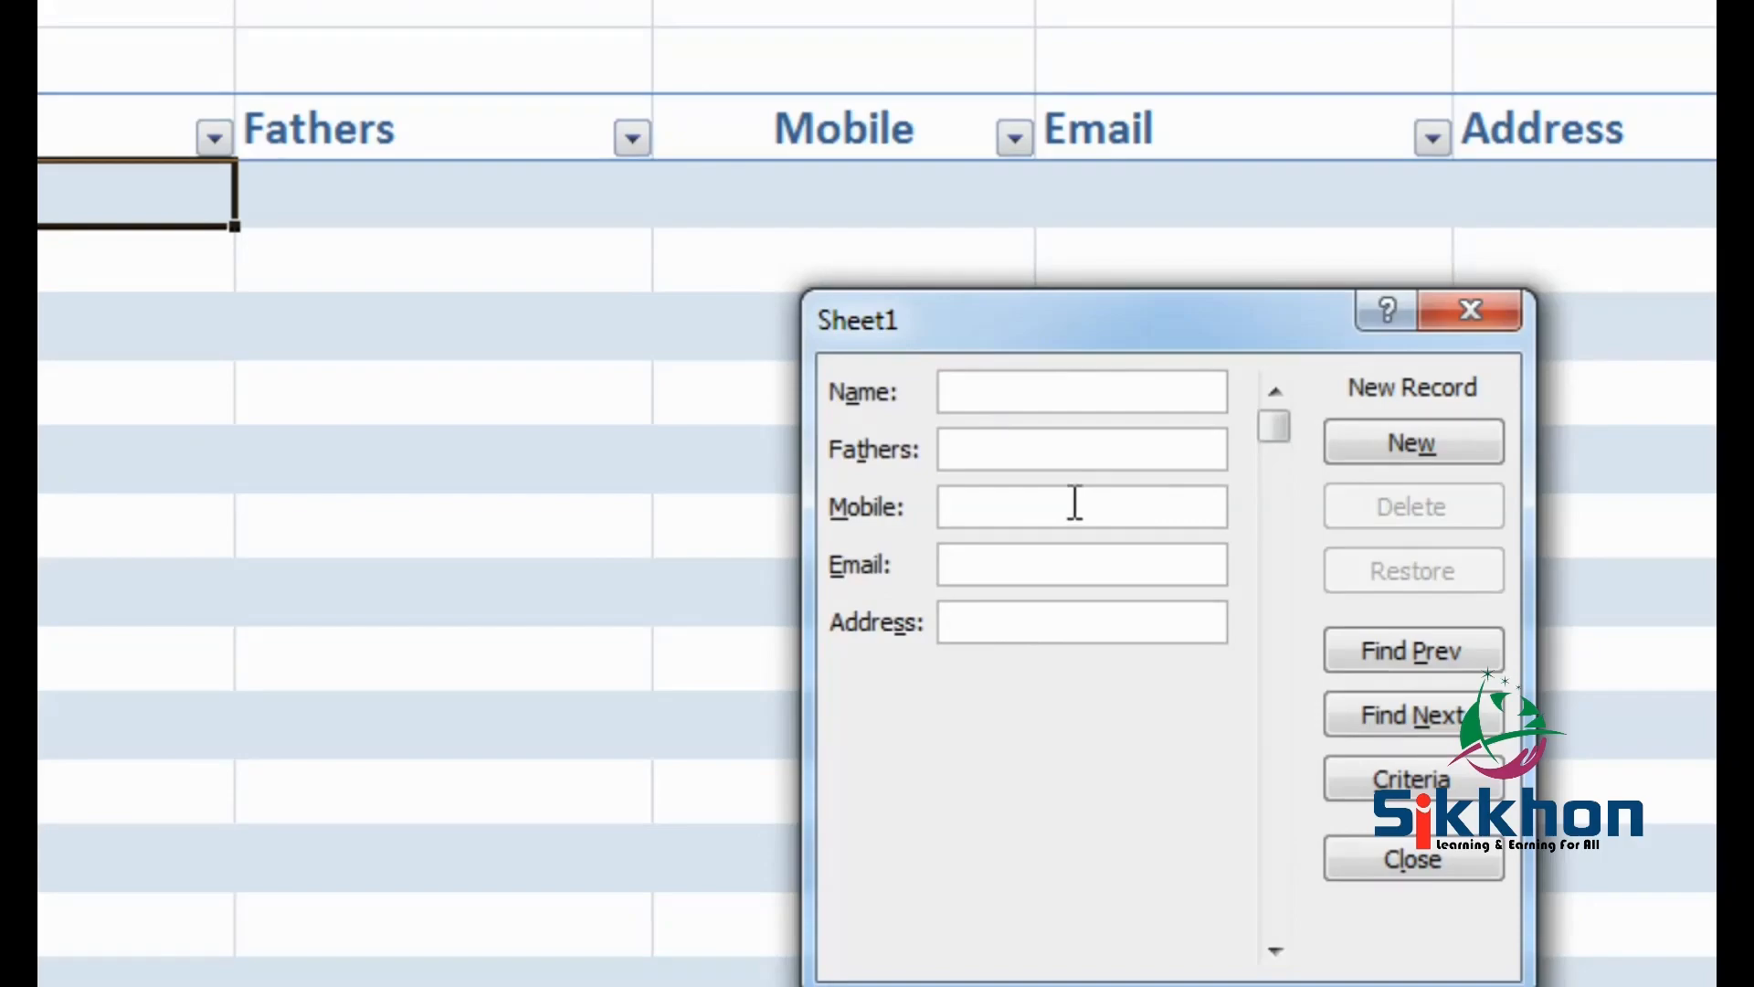
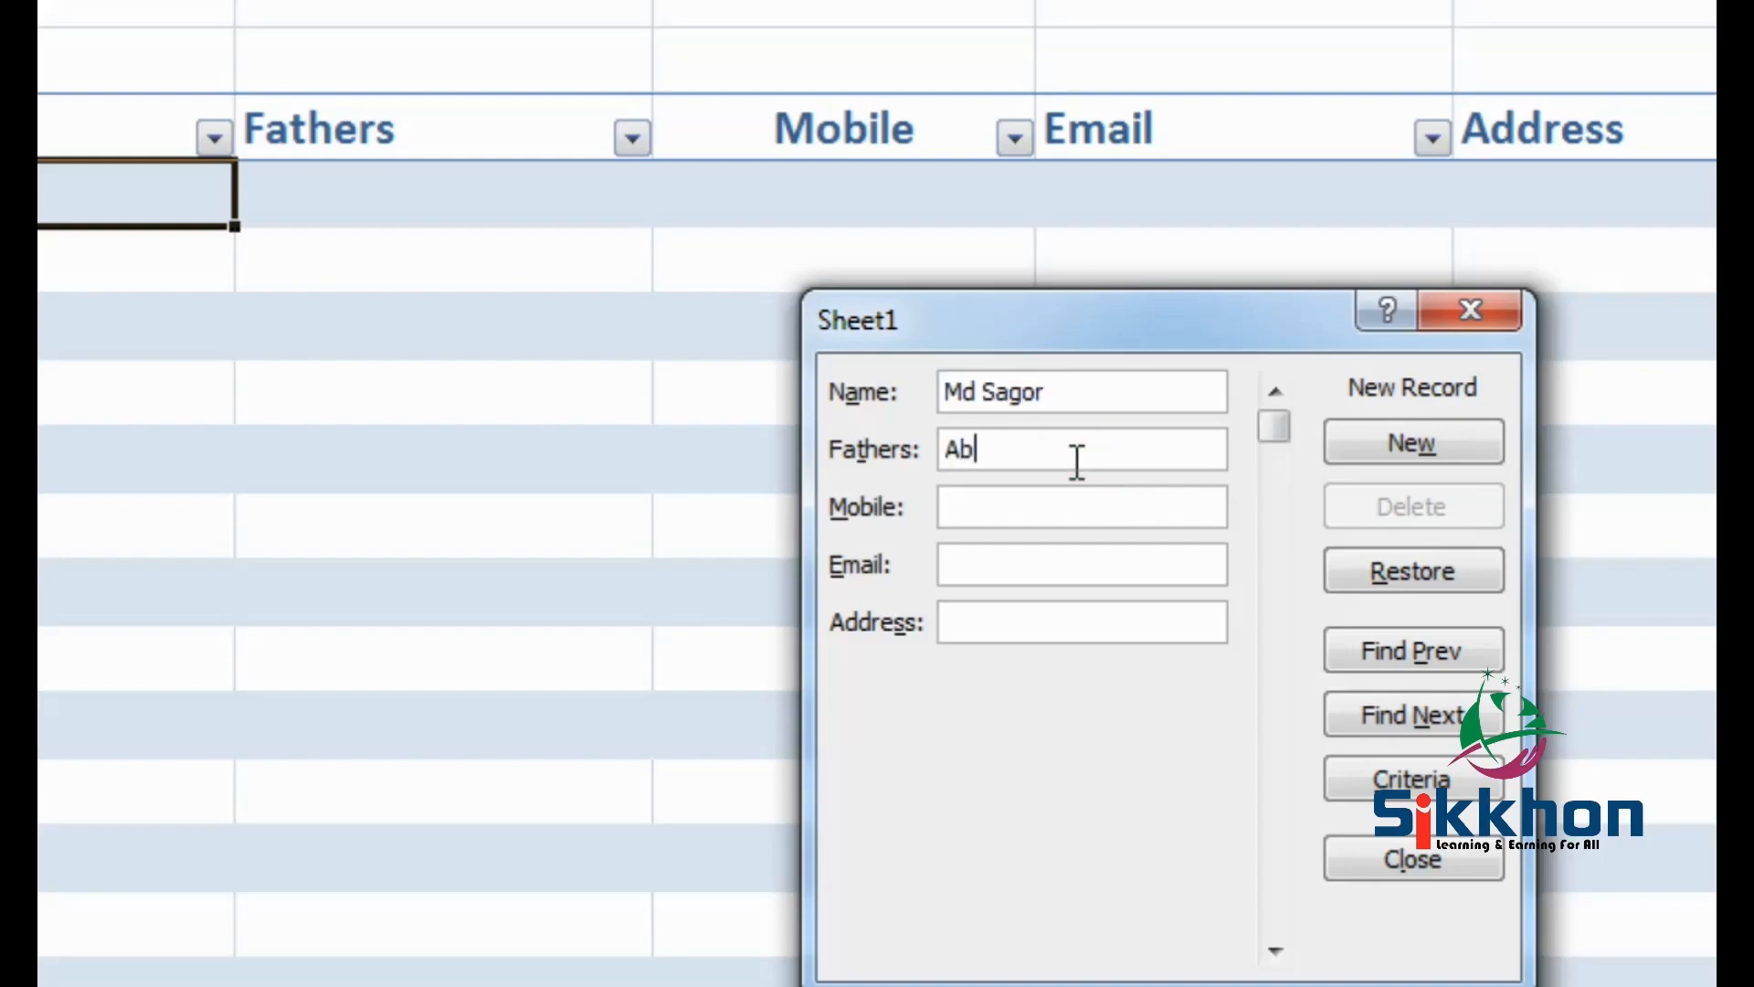
Add the first record: a person's name, mobile number, e-mail address and the address Gulshan
{"action": "left_click", "coordinate": [1063, 508]}
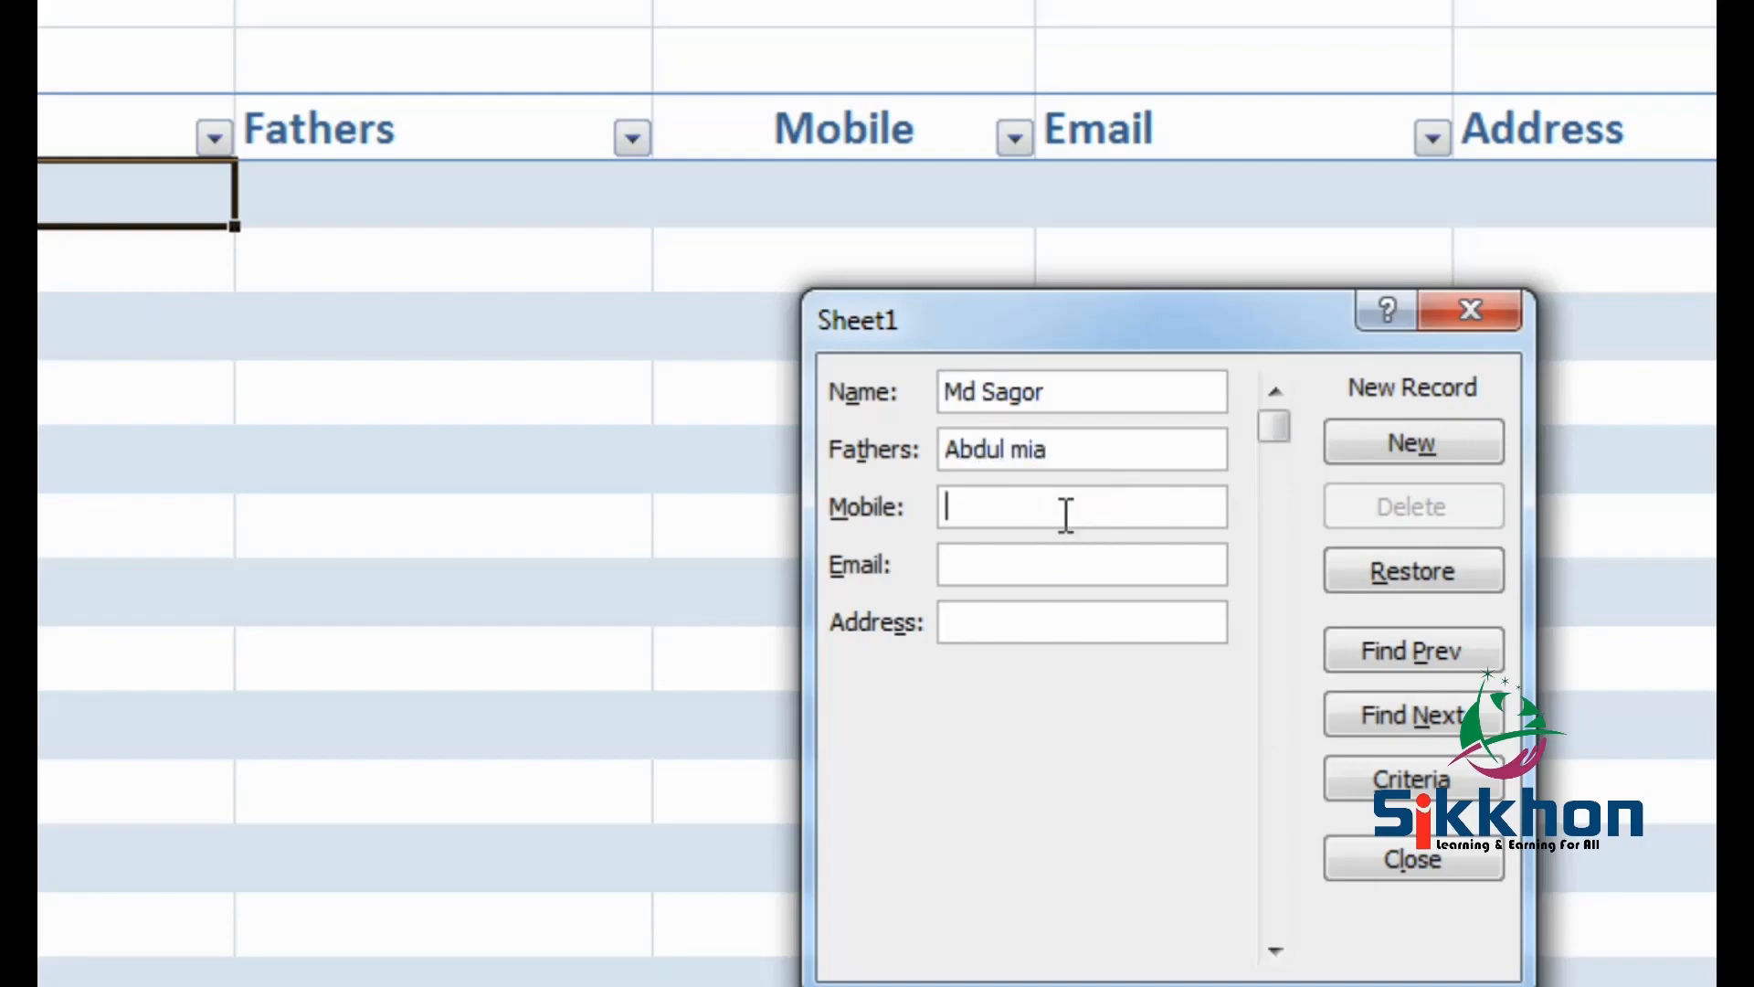
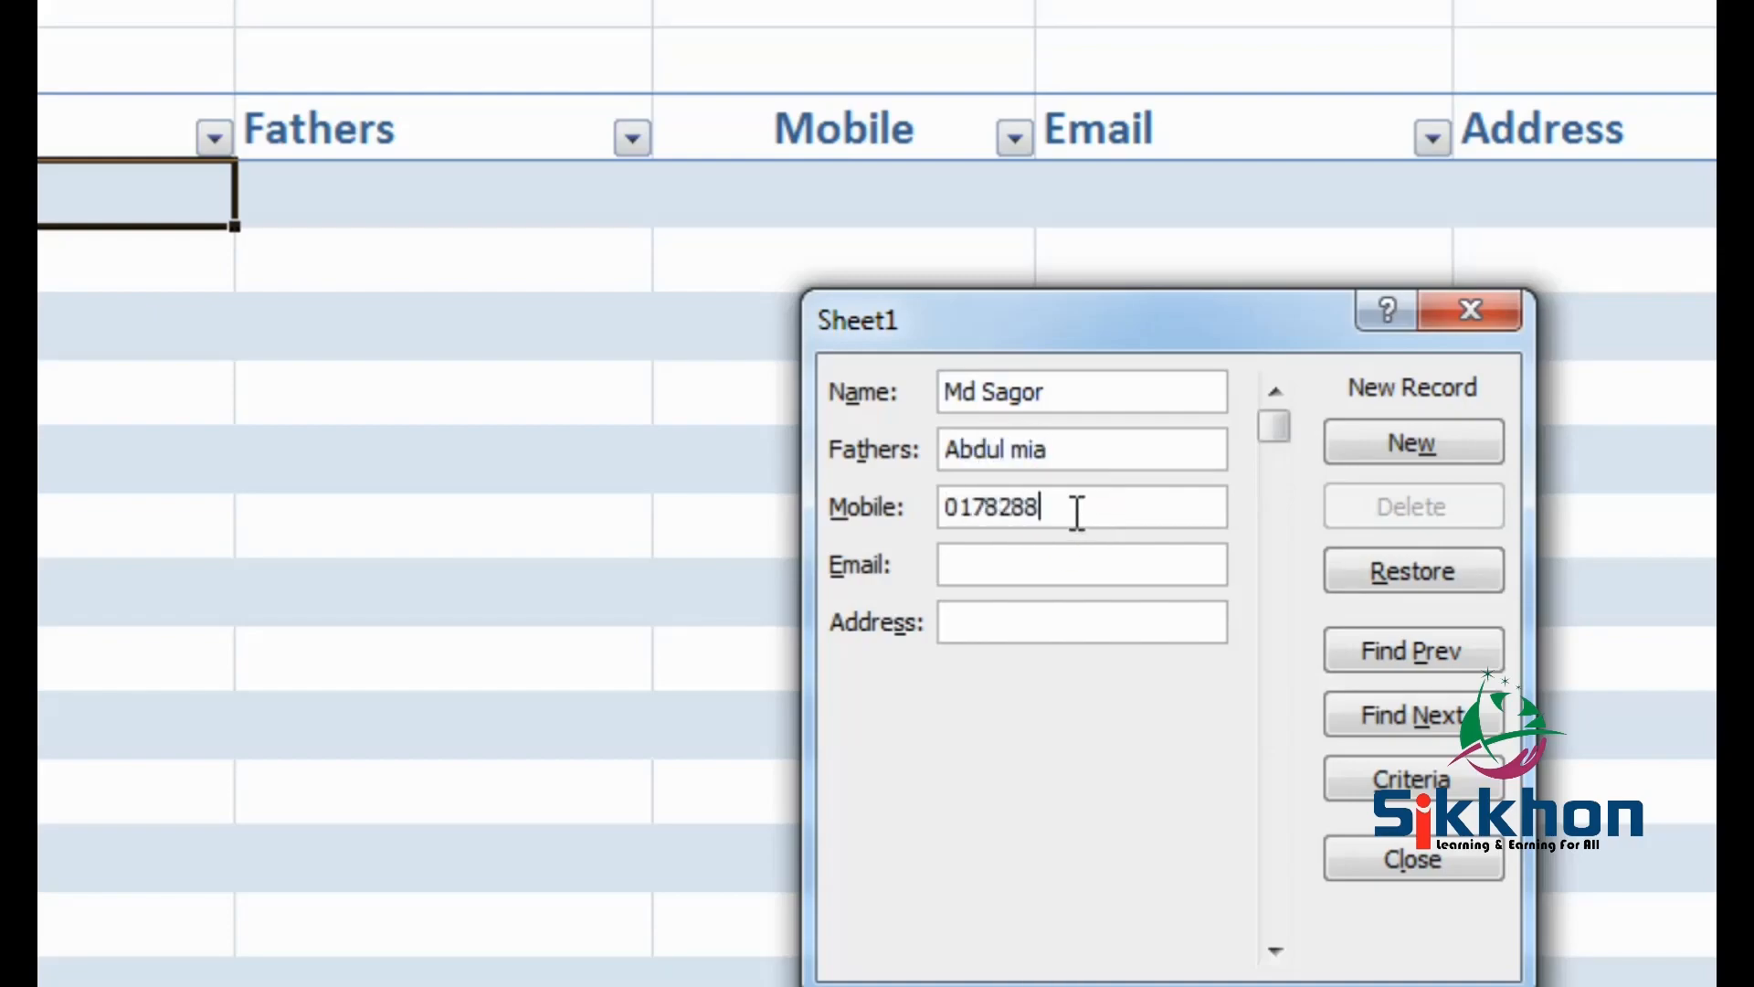
{"action": "left_click", "coordinate": [1085, 559]}
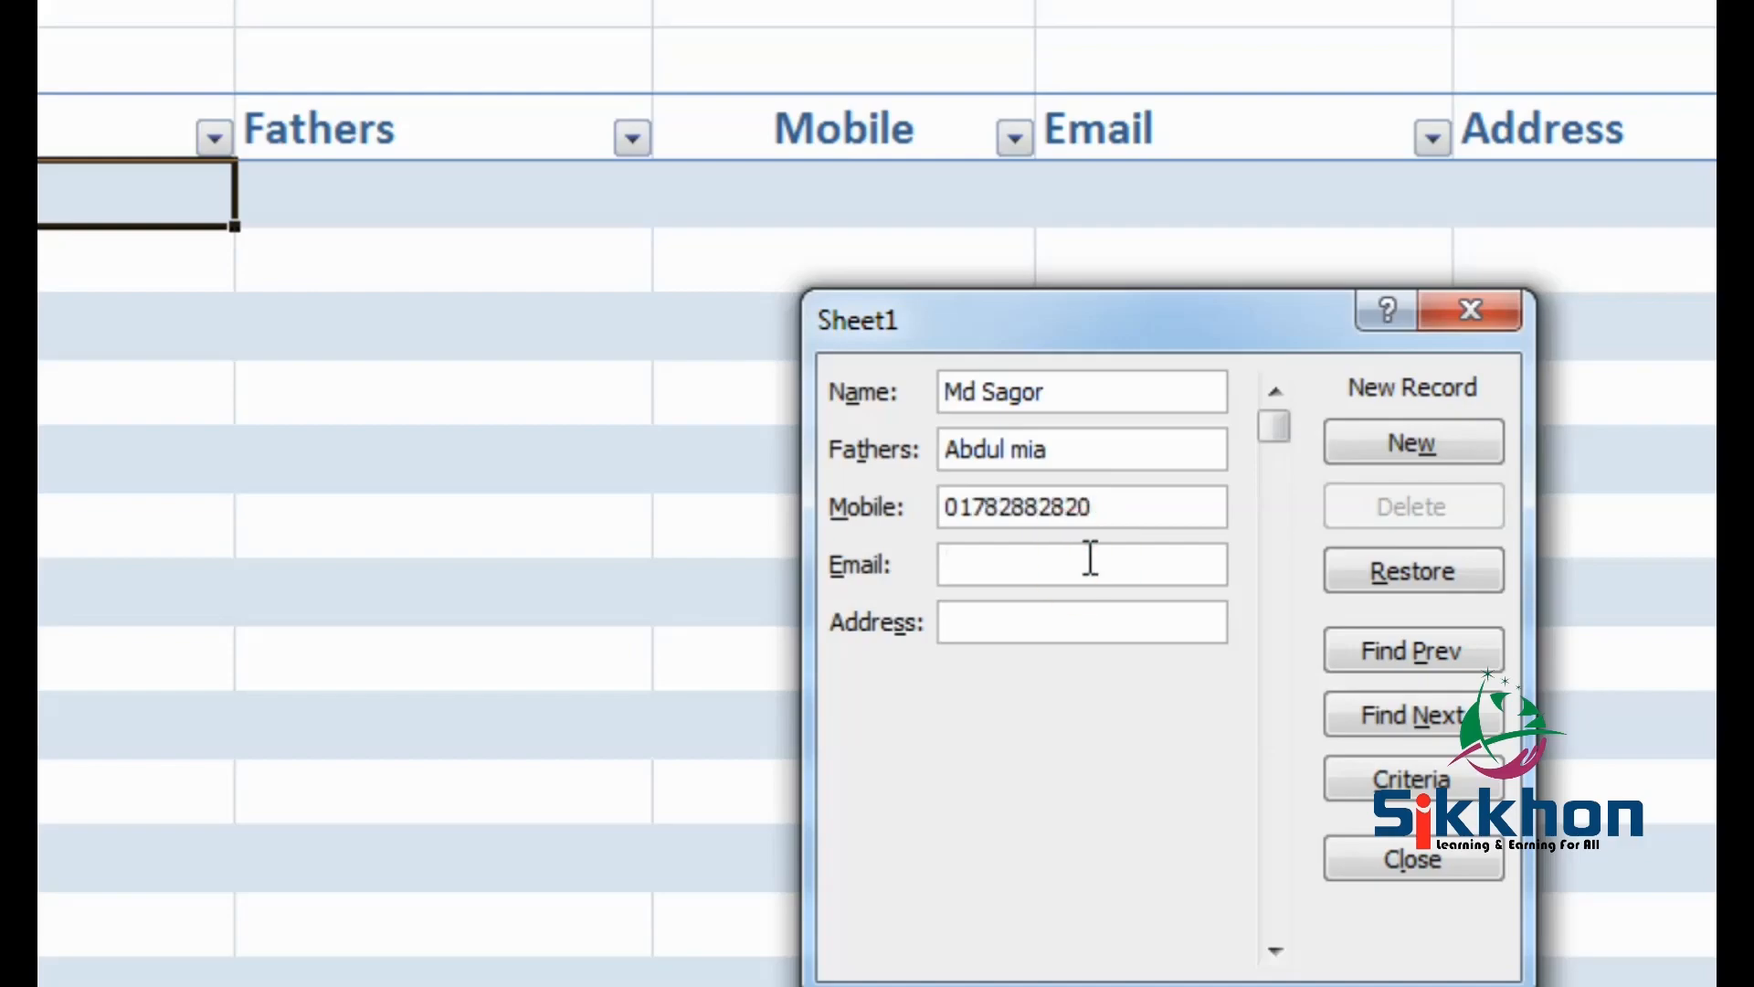
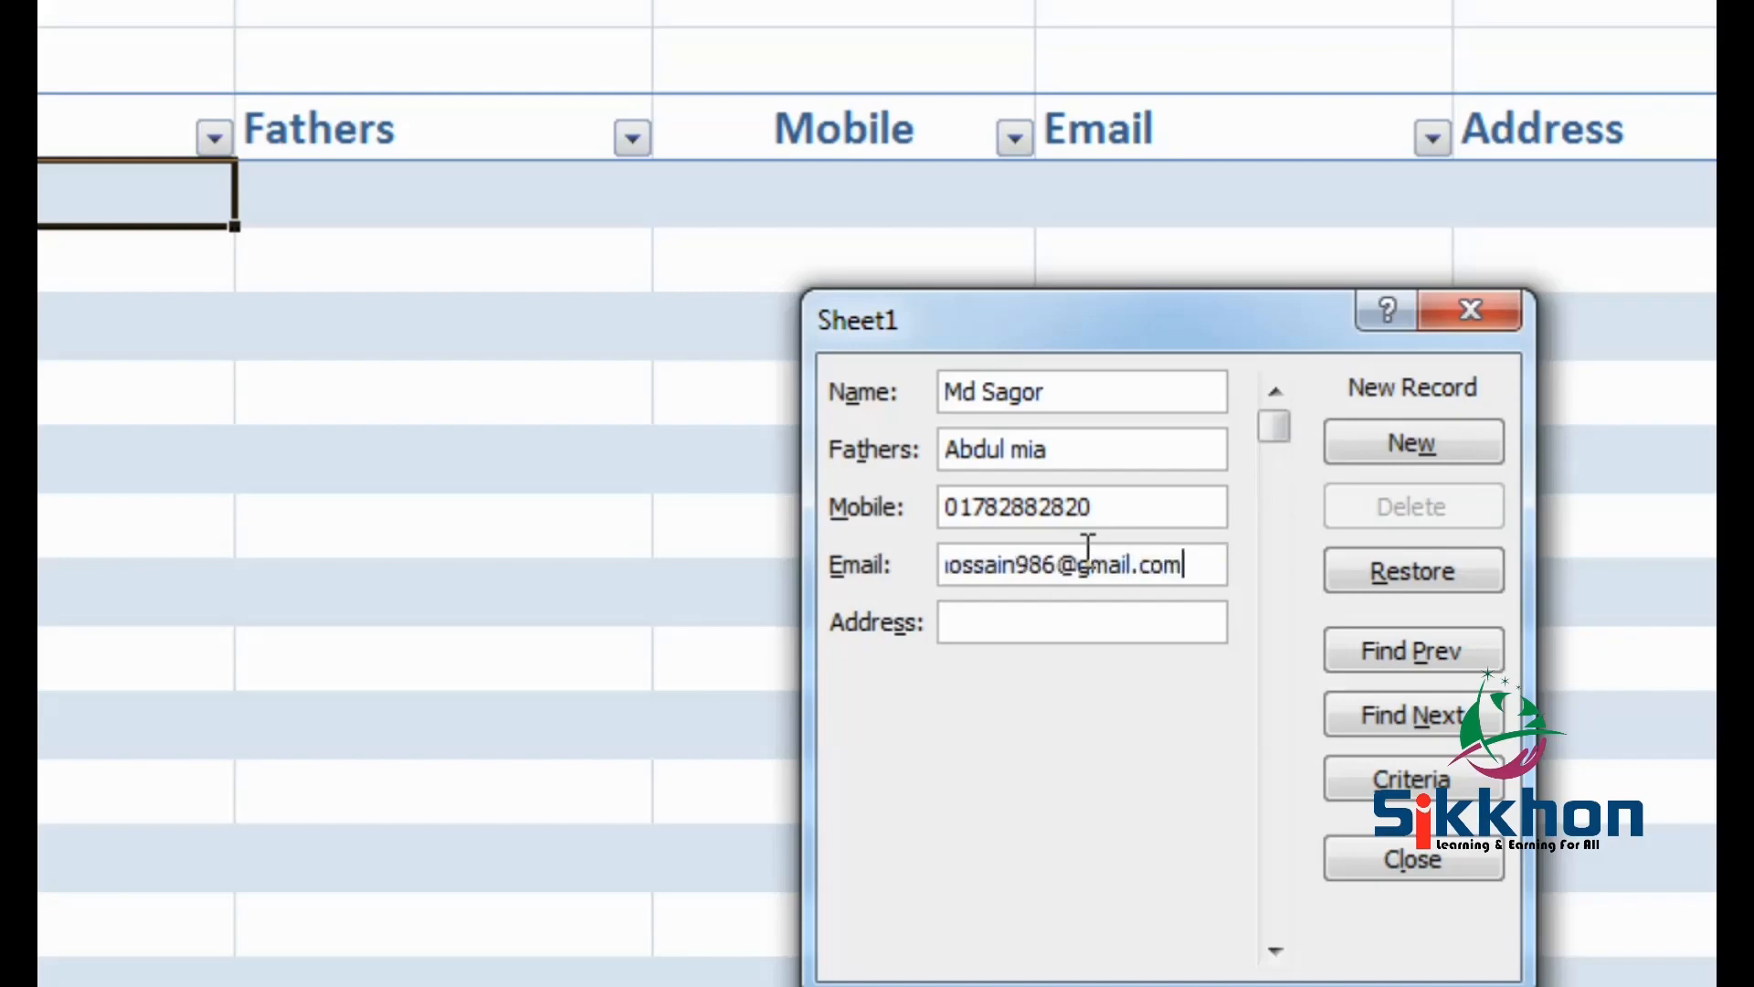
{"action": "left_click", "coordinate": [1090, 611]}
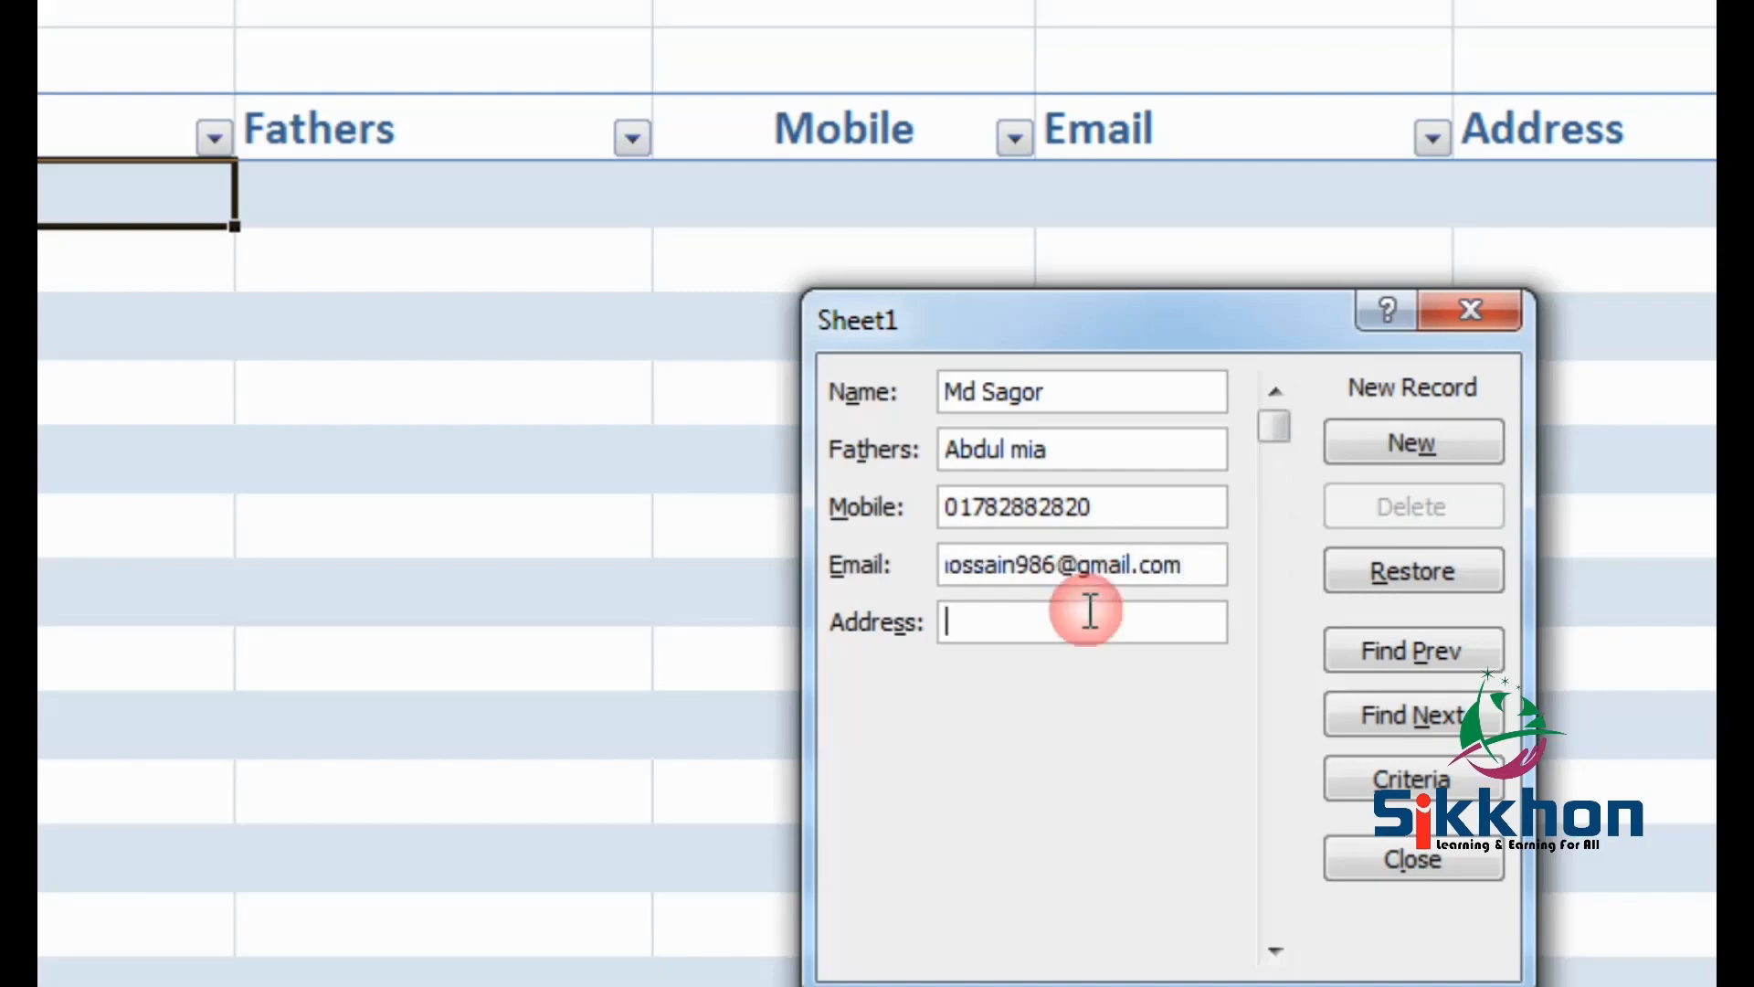
{"action": "type", "text": "Gul"}
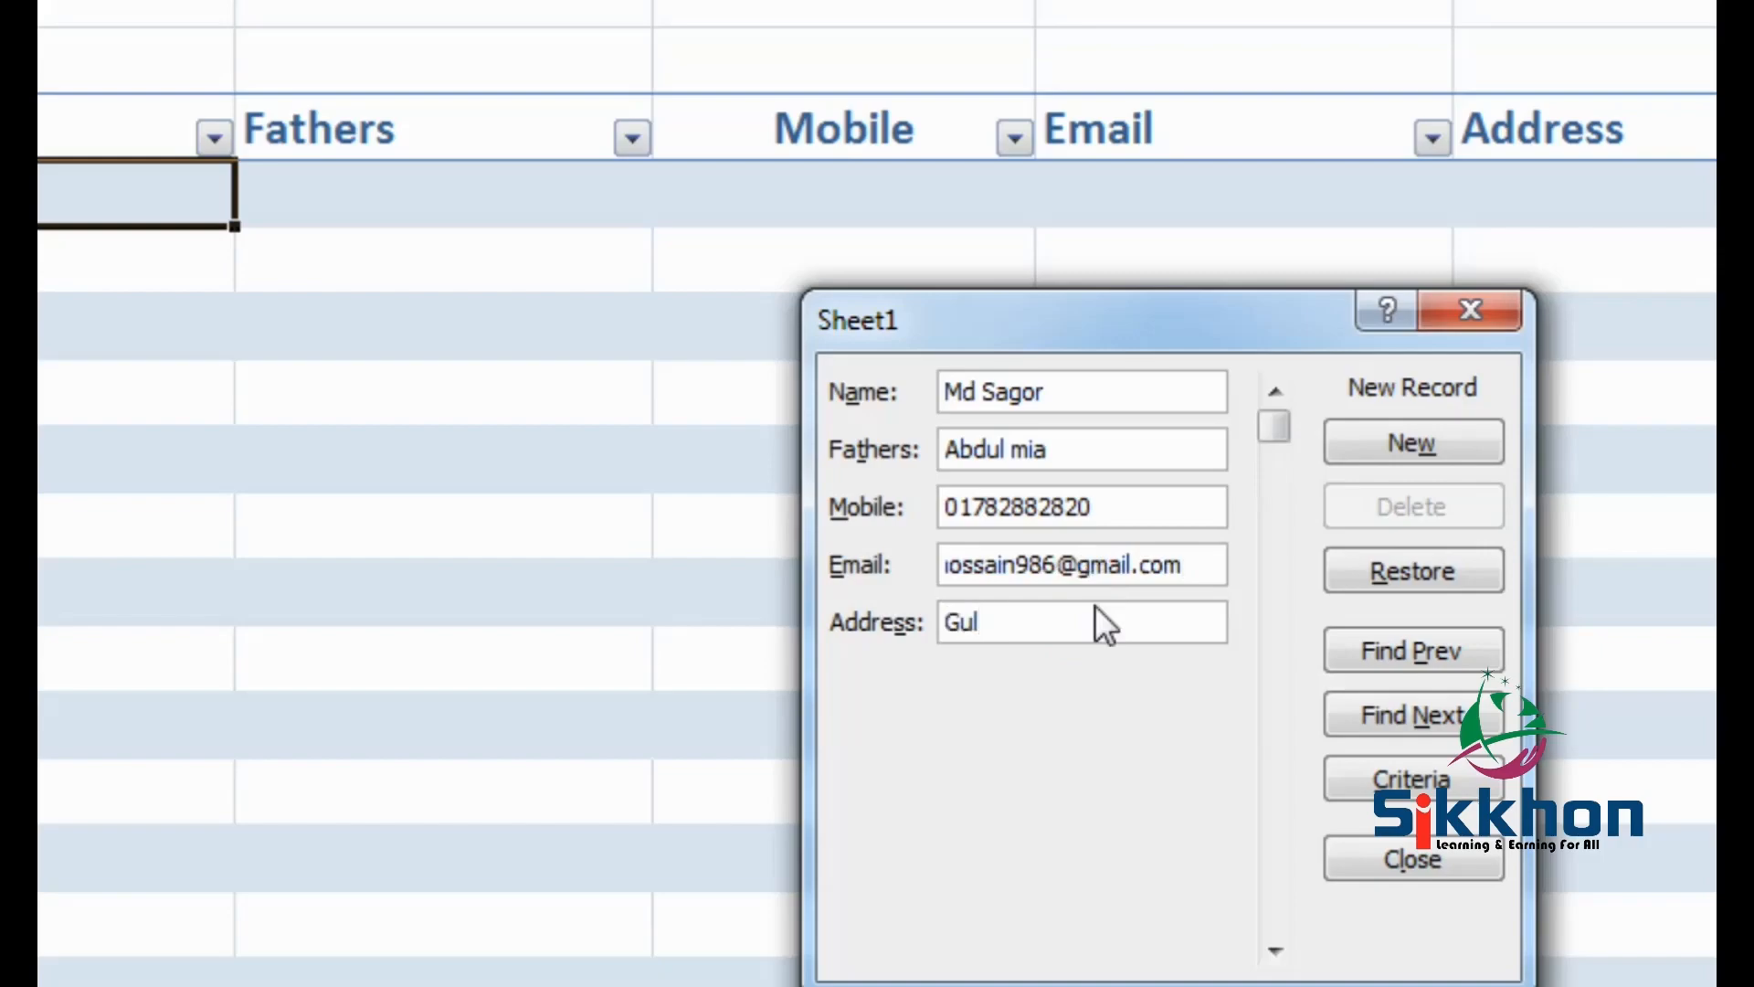
{"action": "type", "text": "shan"}
{"action": "left_click", "coordinate": [1429, 447]}
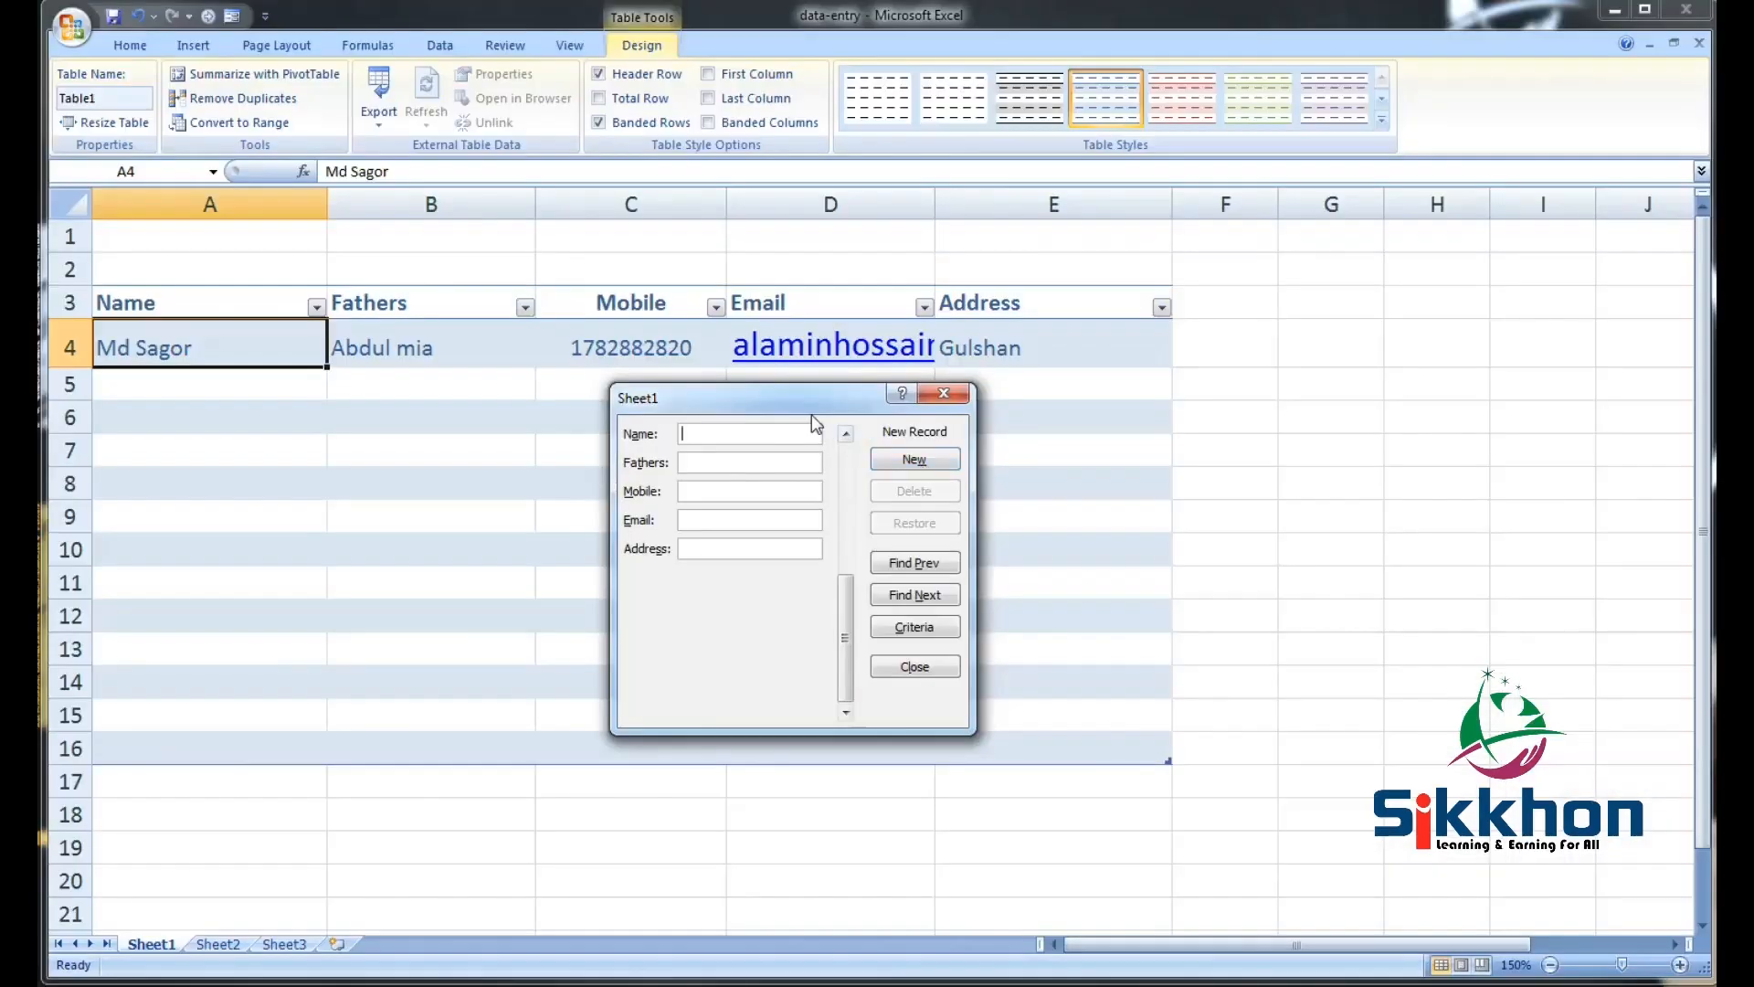
{"action": "left_click_drag", "start_coordinate": [812, 414], "coordinate": [1380, 375]}
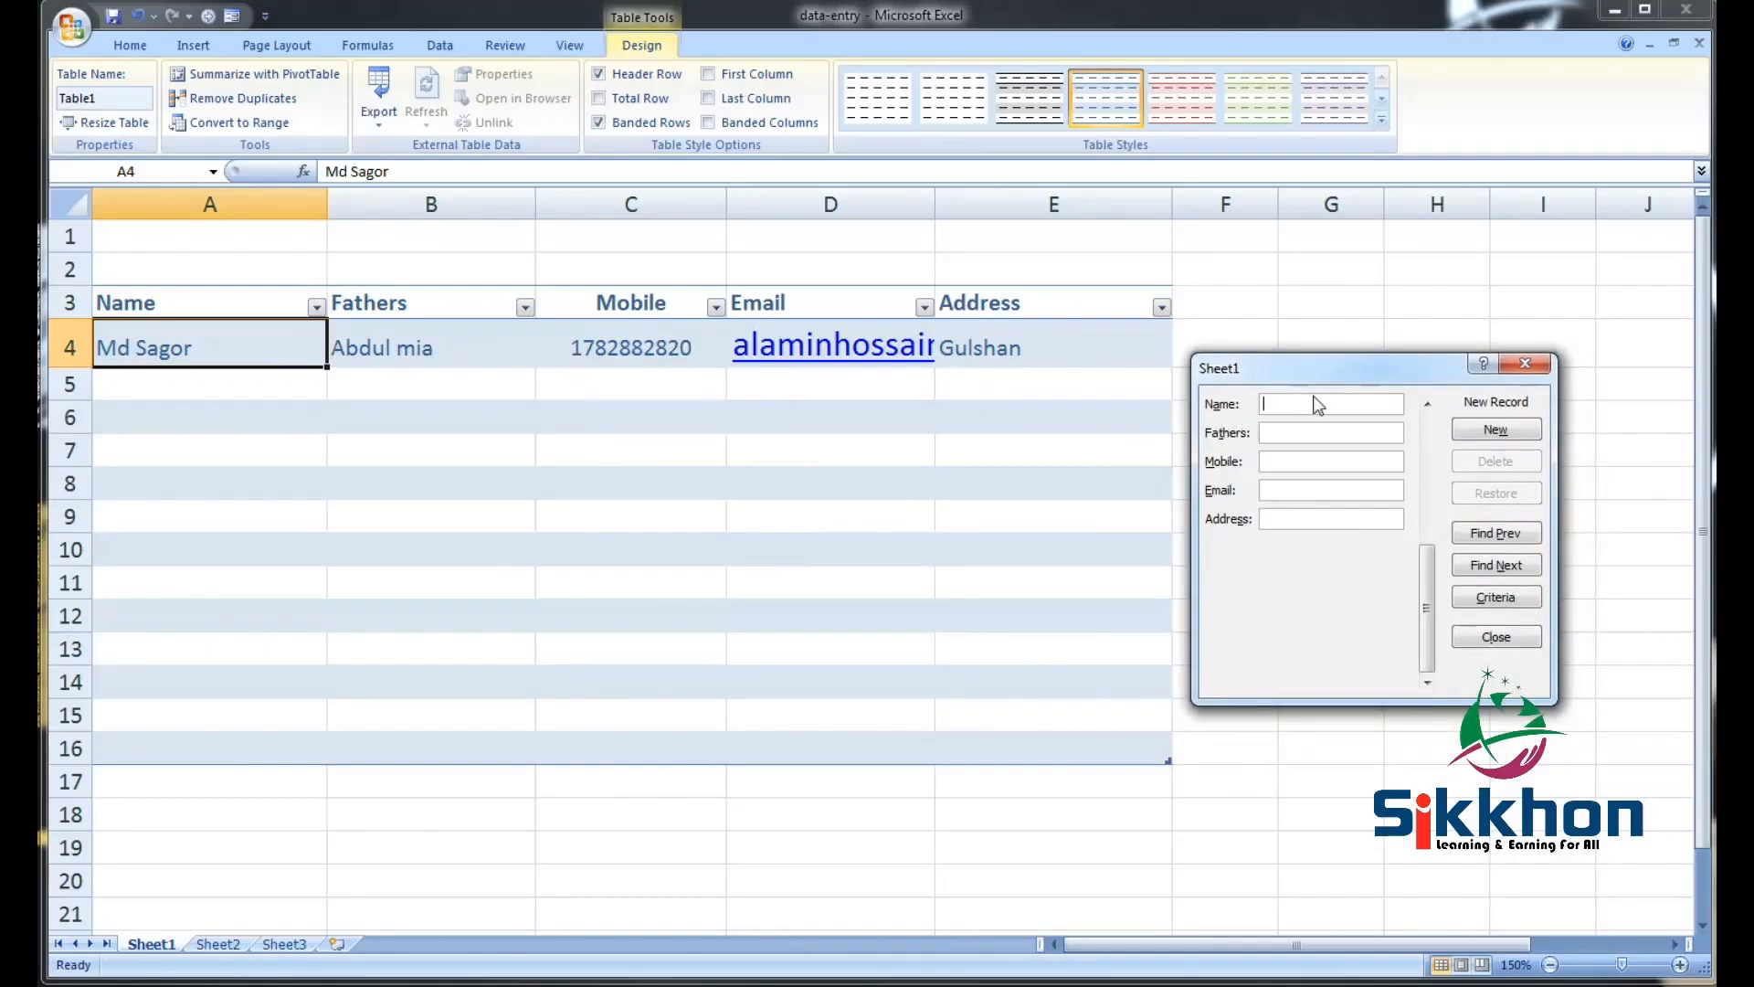
Add a second placeholder record: sddsf, sdfgsdf, a test mobile number, a test e-mail and fghfgh
{"action": "type", "text": "sddsf"}
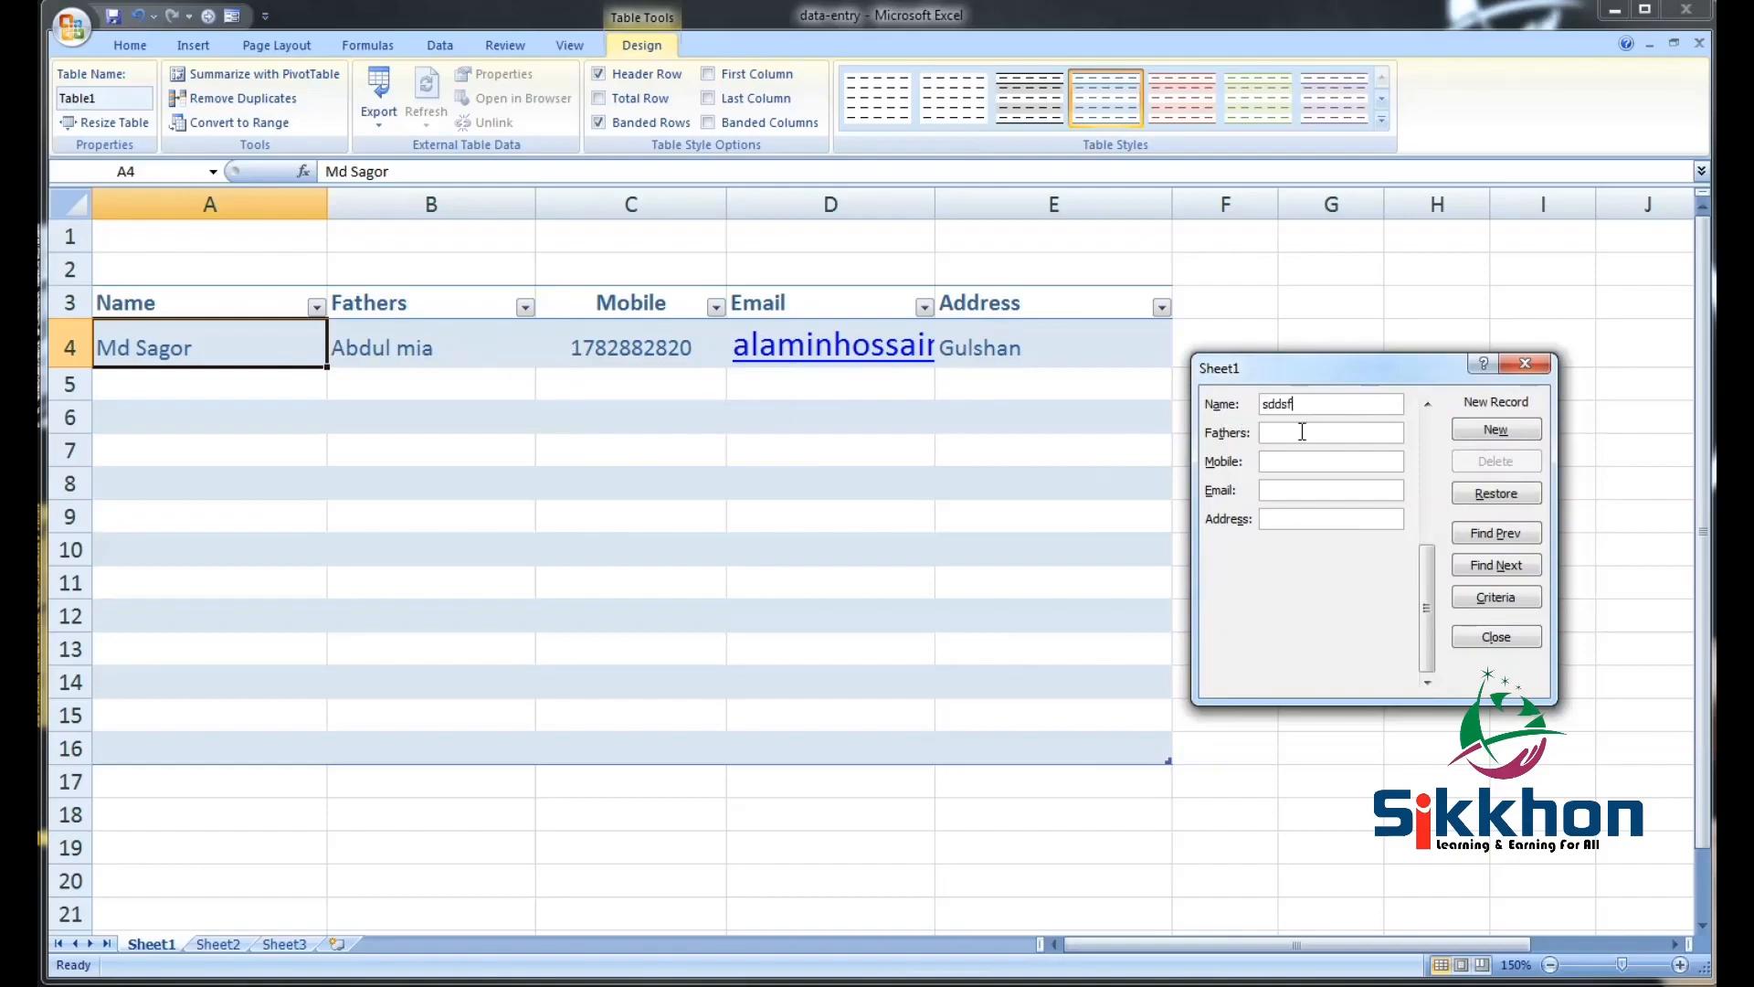
{"action": "left_click", "coordinate": [1302, 432]}
{"action": "type", "text": "sdfgsdf"}
{"action": "left_click", "coordinate": [1297, 462]}
{"action": "type", "text": "234234"}
{"action": "left_click", "coordinate": [1298, 491]}
{"action": "type", "text": "sdfsd@ggg.com"}
{"action": "left_click", "coordinate": [1330, 517]}
{"action": "type", "text": "fghfgh"}
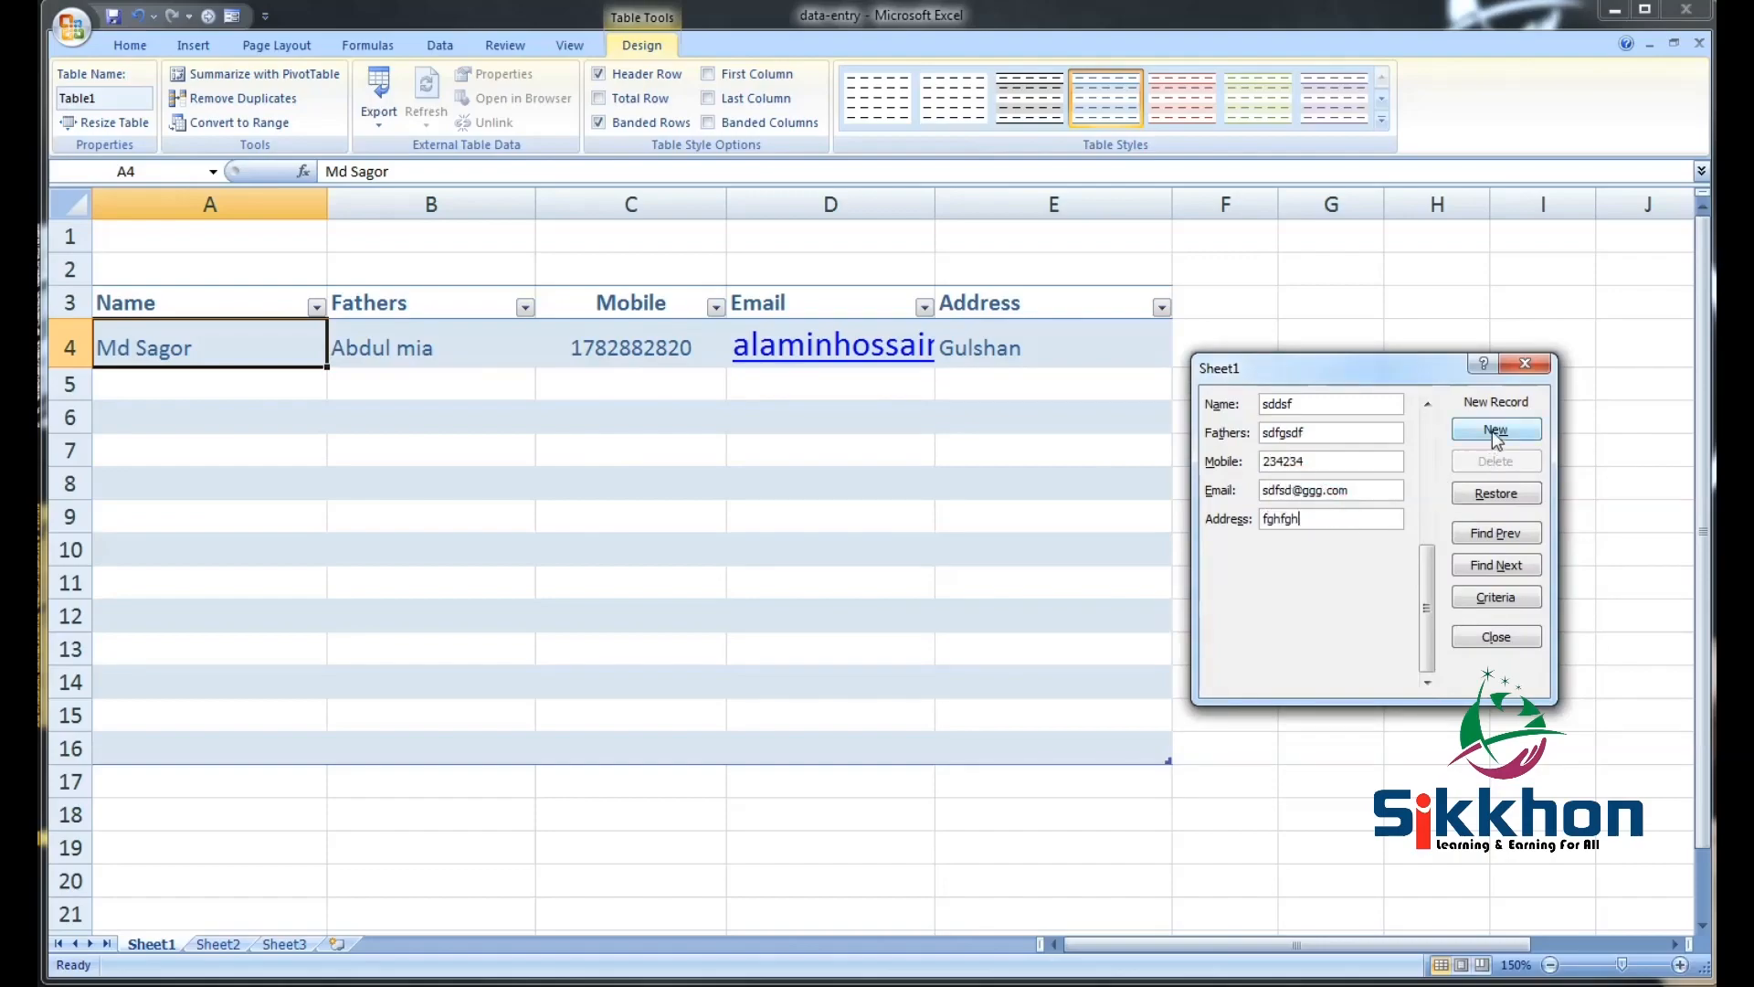
{"action": "left_click", "coordinate": [1495, 431]}
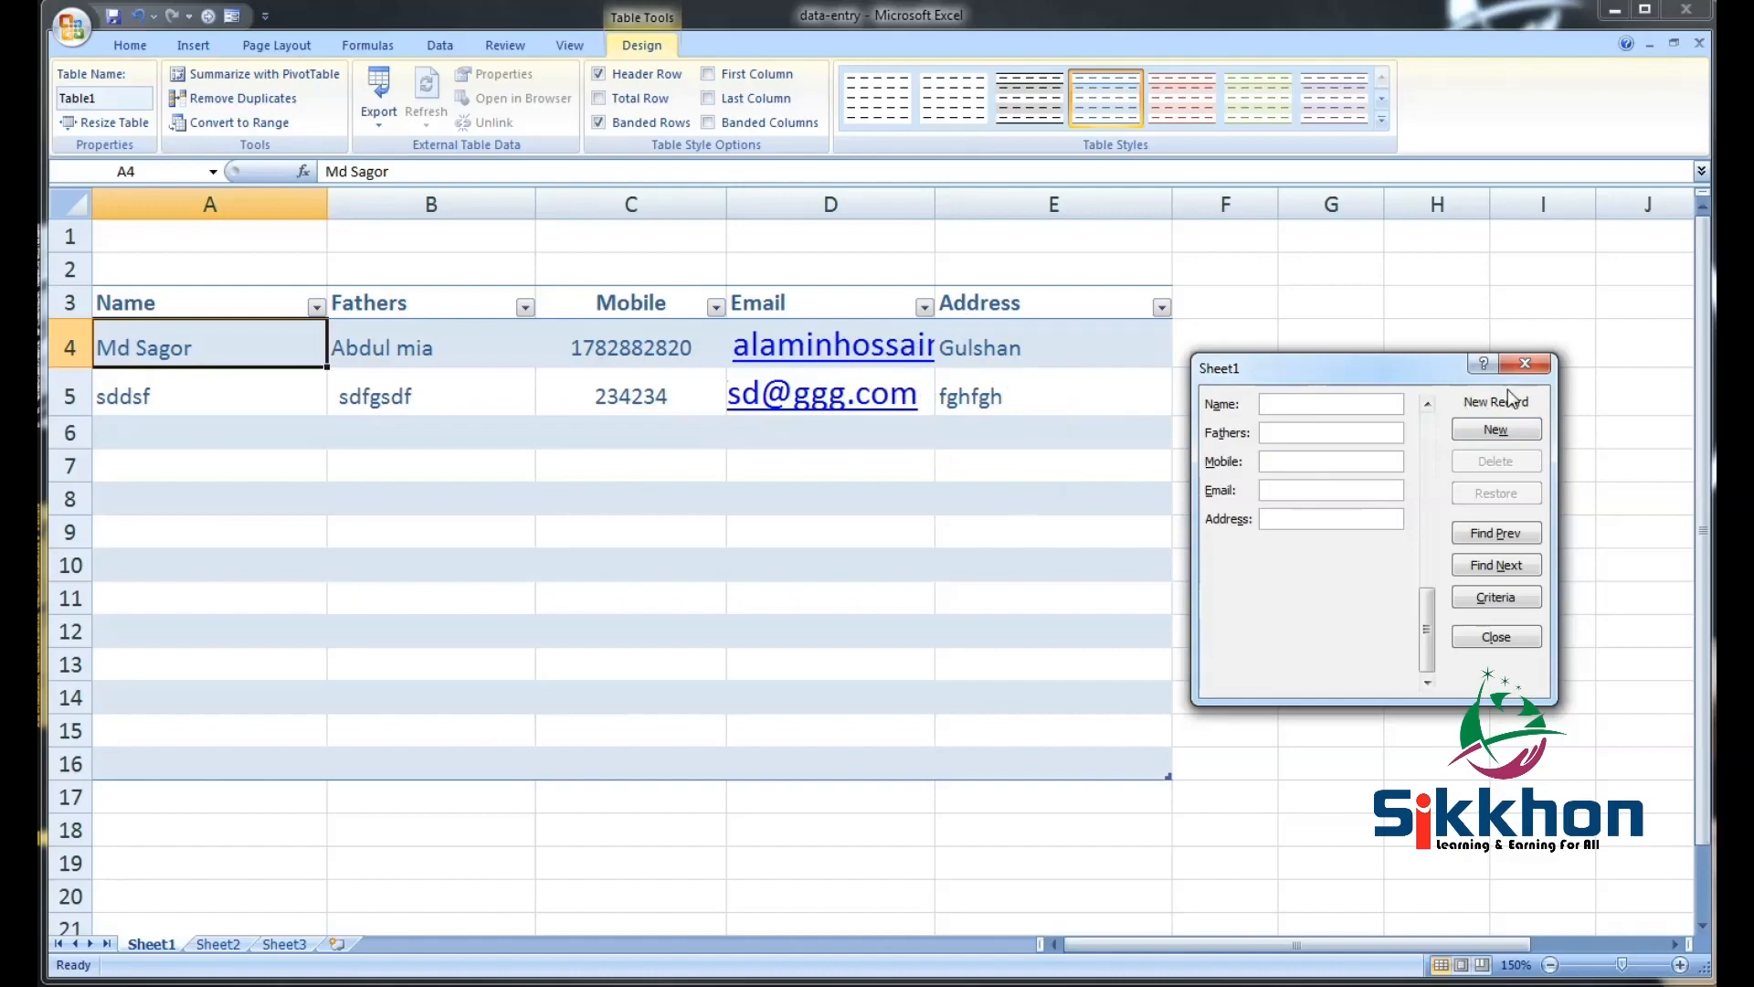
Close the data form and check the new record in row 5
{"action": "left_click", "coordinate": [1525, 364]}
{"action": "left_click", "coordinate": [615, 392]}
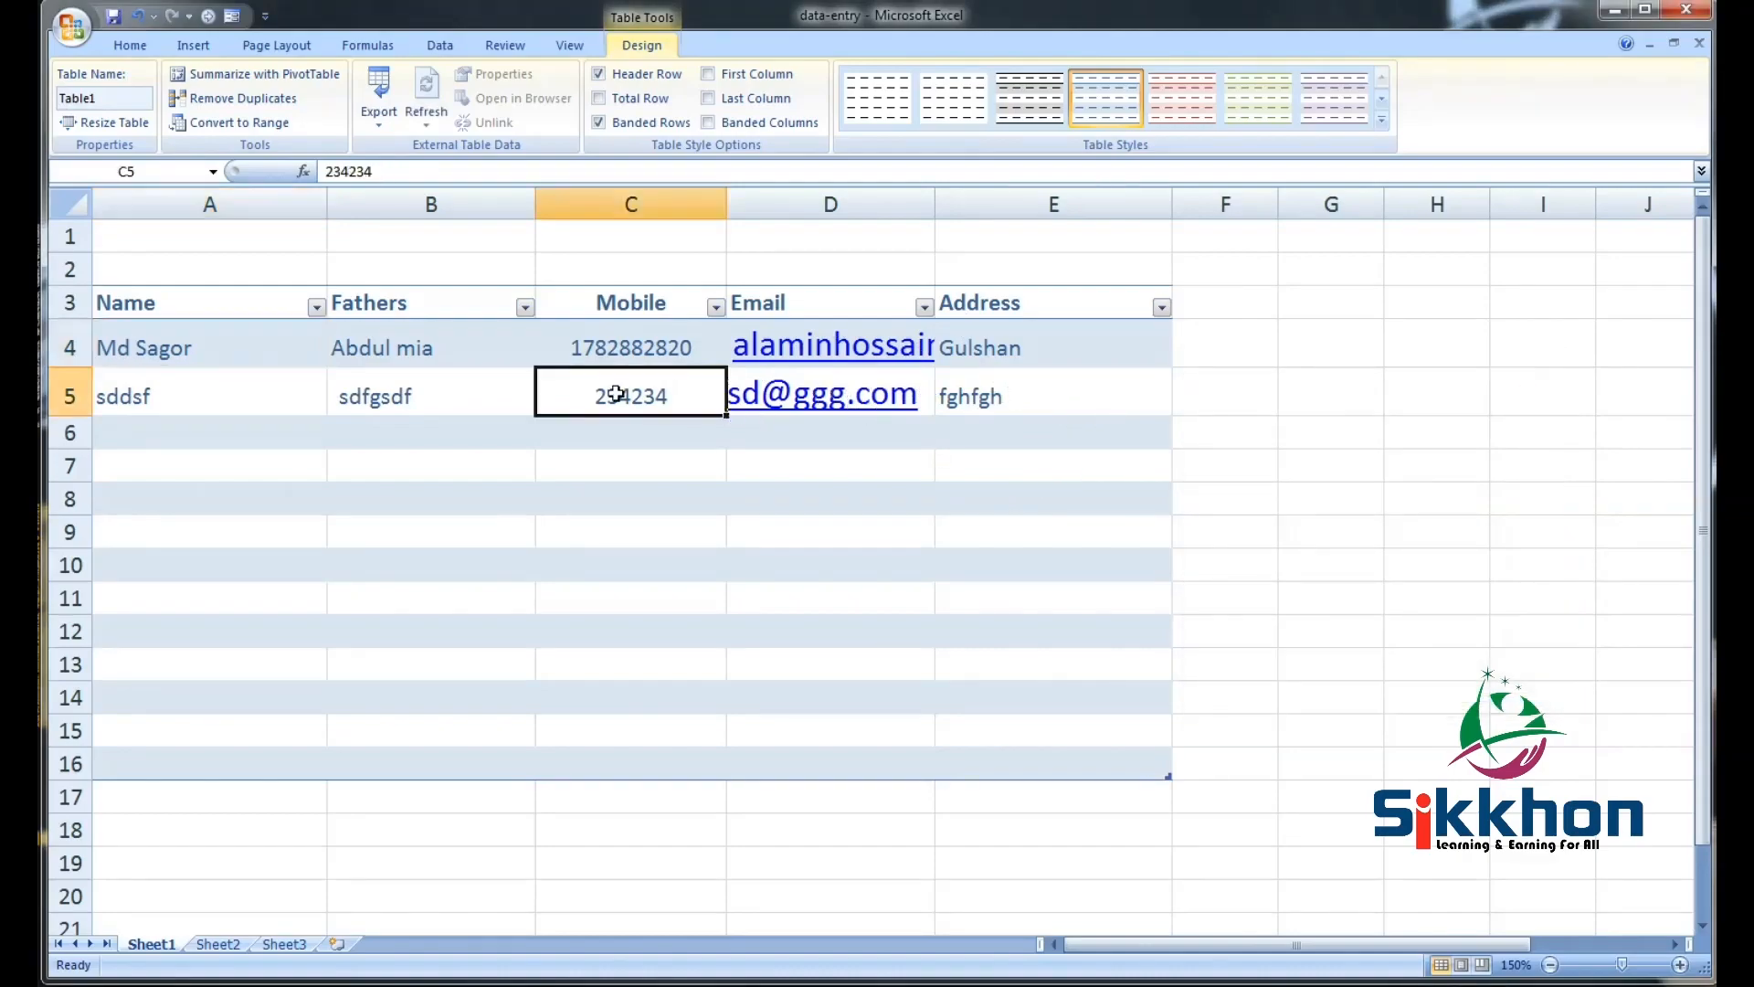
{"action": "left_click", "coordinate": [396, 392]}
{"action": "left_click_drag", "start_coordinate": [272, 387], "coordinate": [1009, 393]}
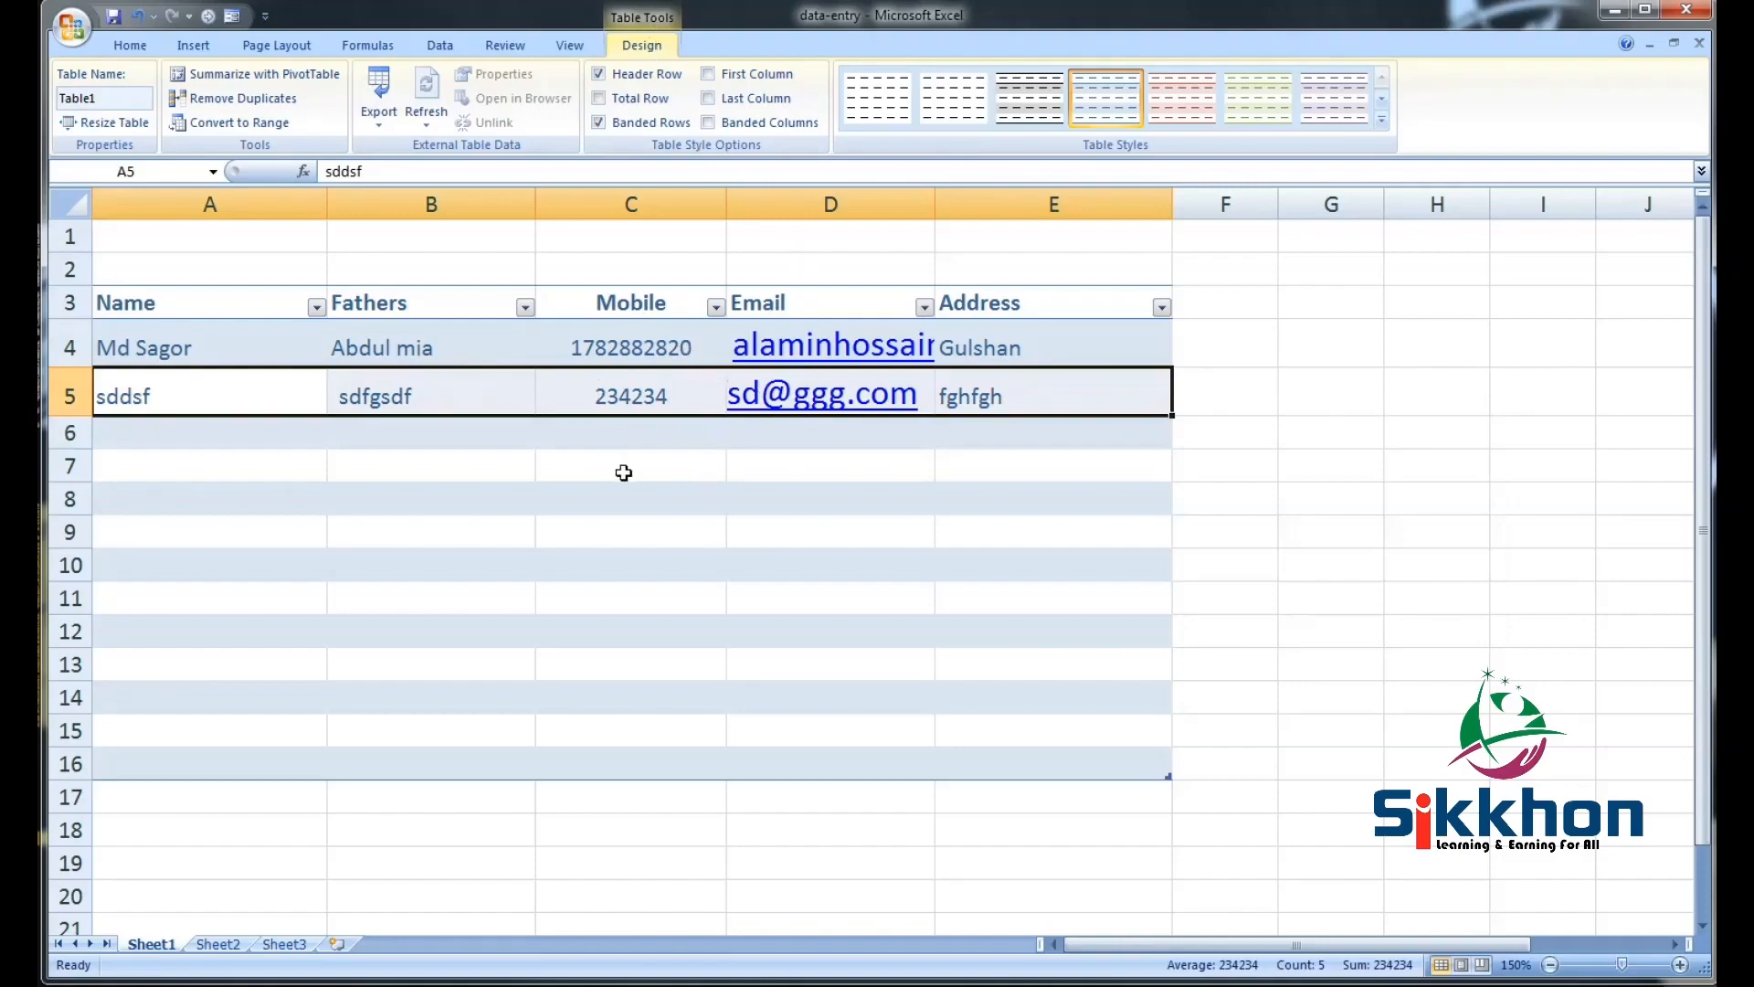
{"action": "left_click", "coordinate": [245, 437]}
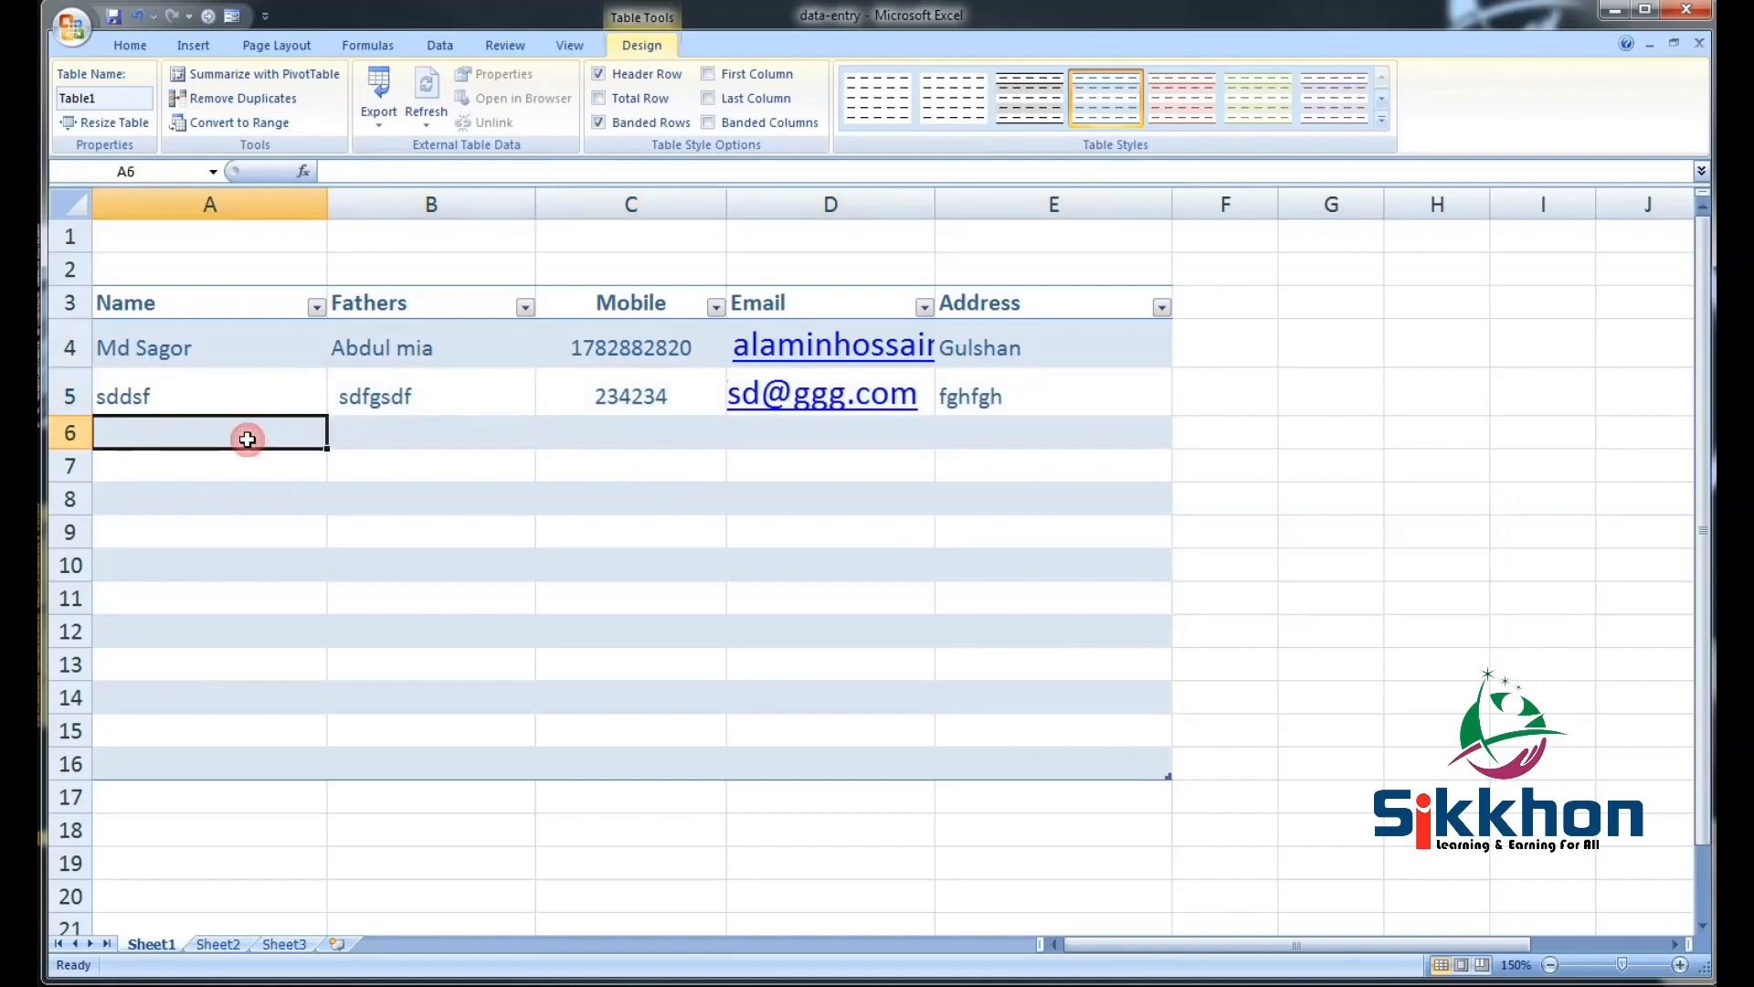
Browse the two records in the data form with Find Next, then close and reopen it
{"action": "left_click", "coordinate": [232, 16]}
{"action": "left_click_drag", "start_coordinate": [1353, 370], "coordinate": [1080, 363]}
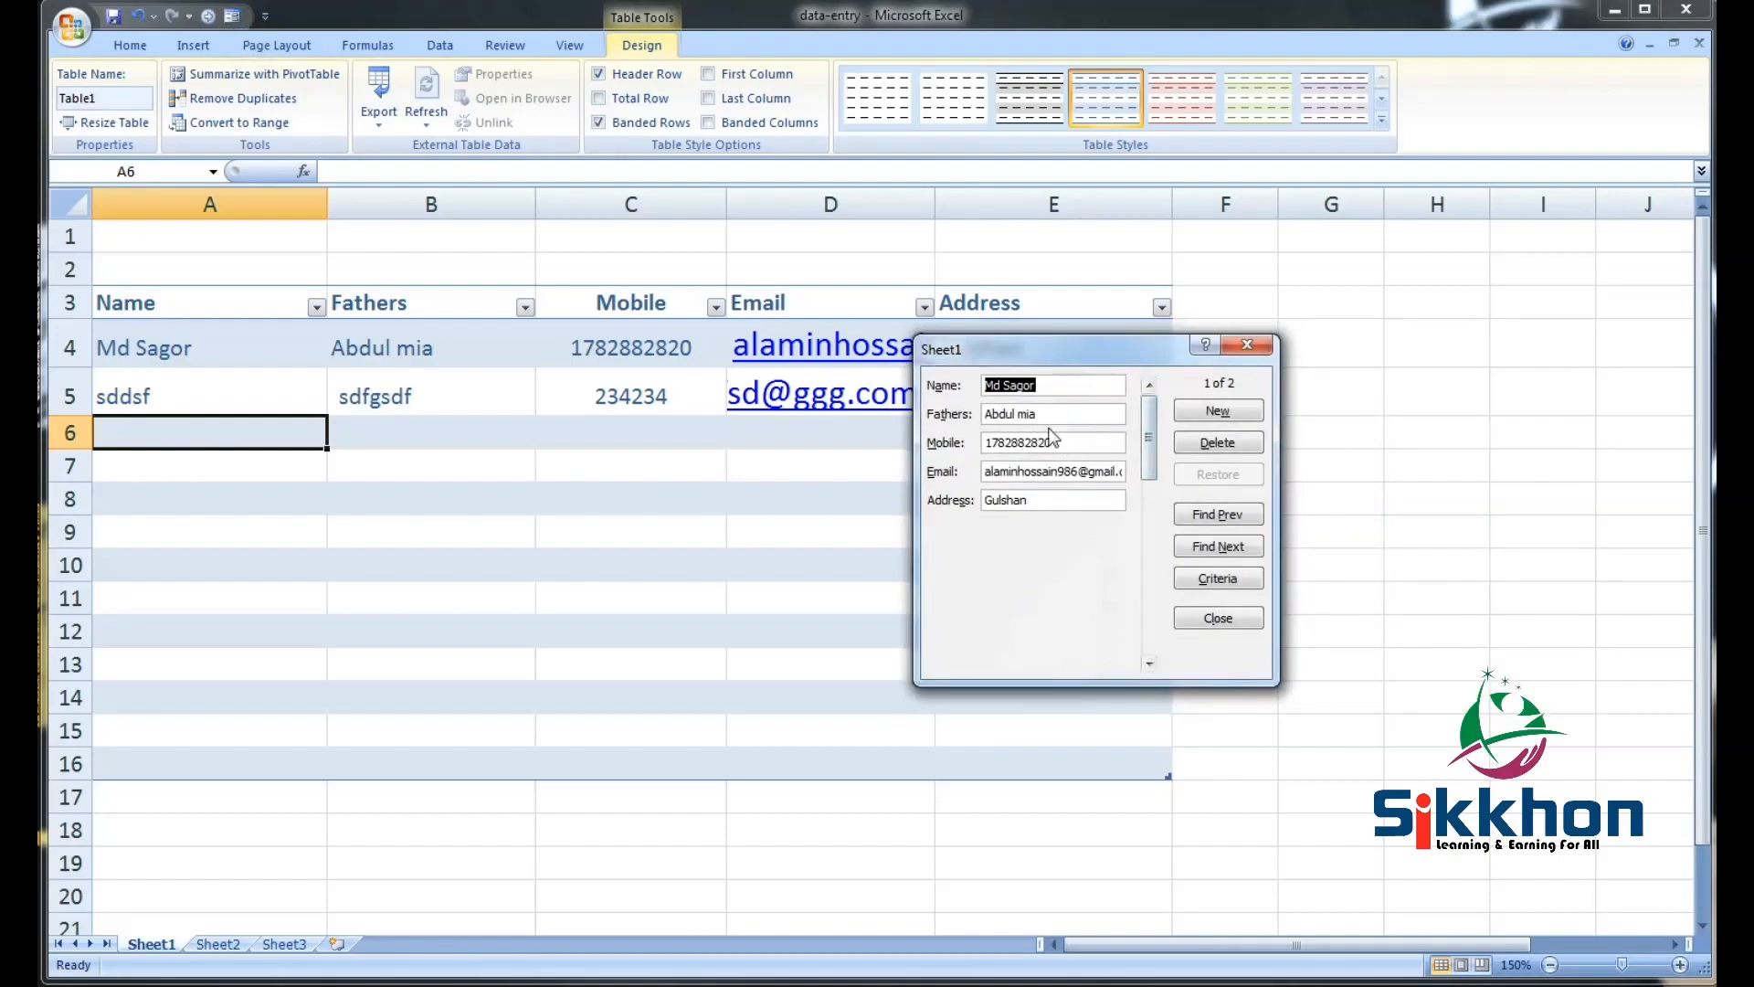
{"action": "left_click", "coordinate": [1224, 549]}
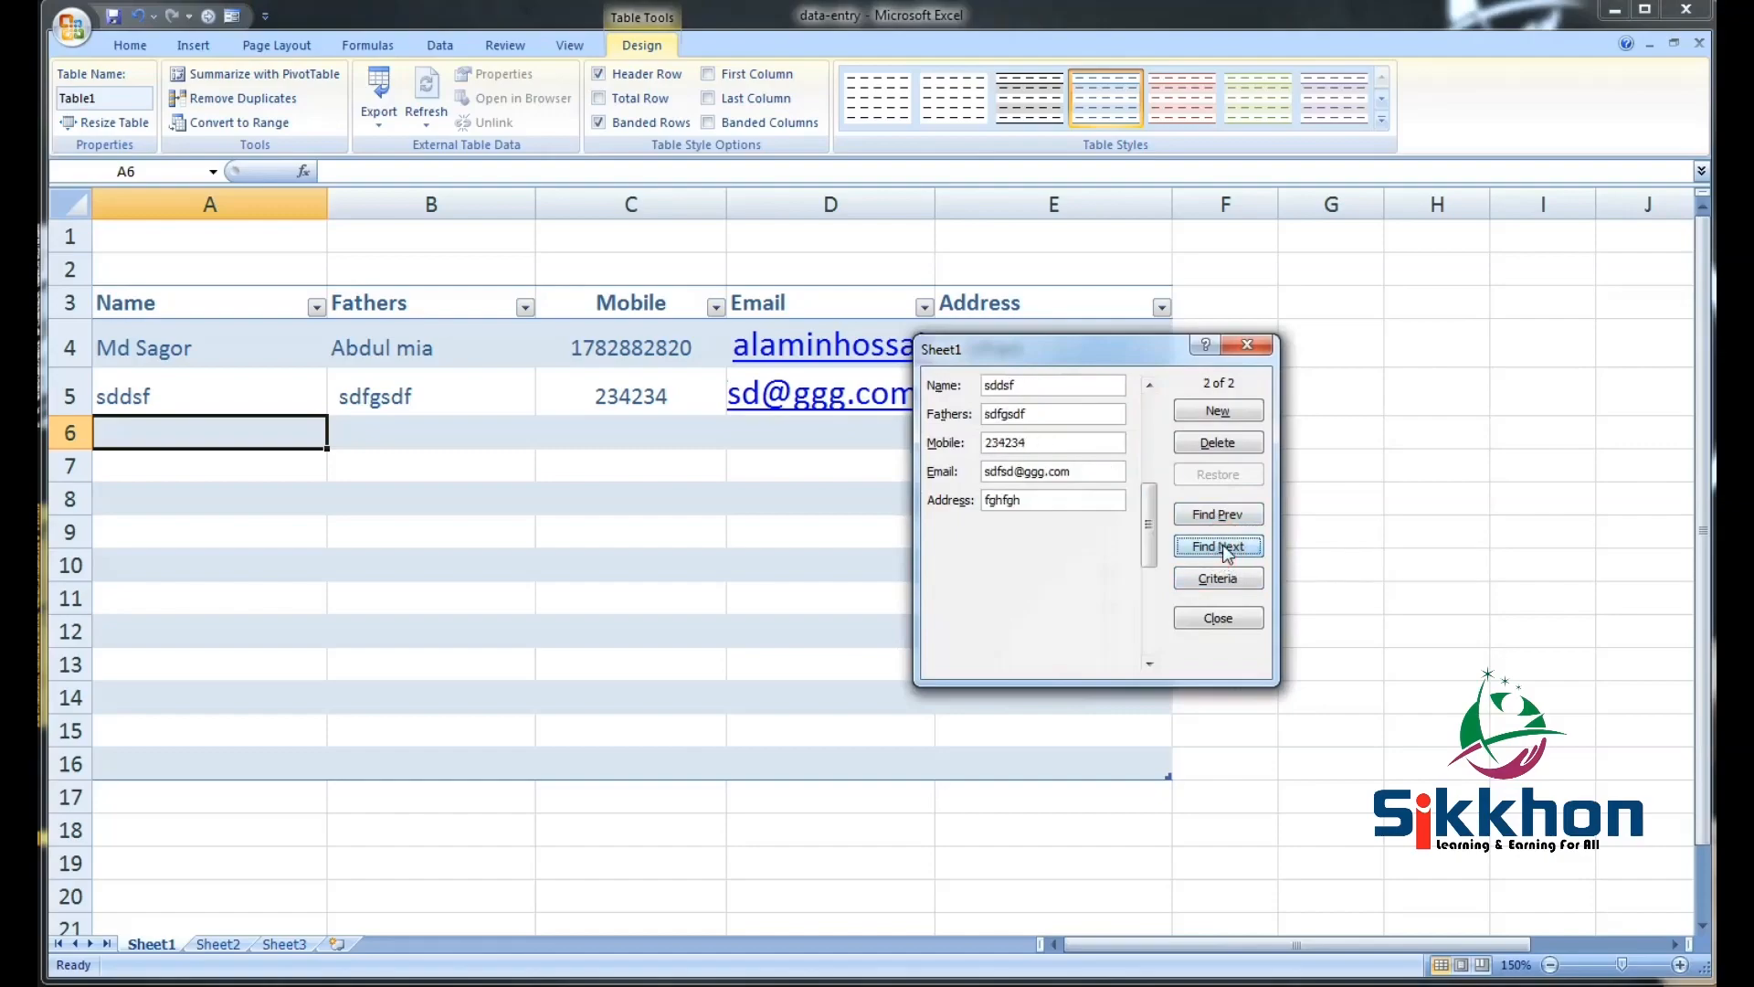
{"action": "left_click", "coordinate": [1235, 558]}
{"action": "left_click", "coordinate": [1249, 347]}
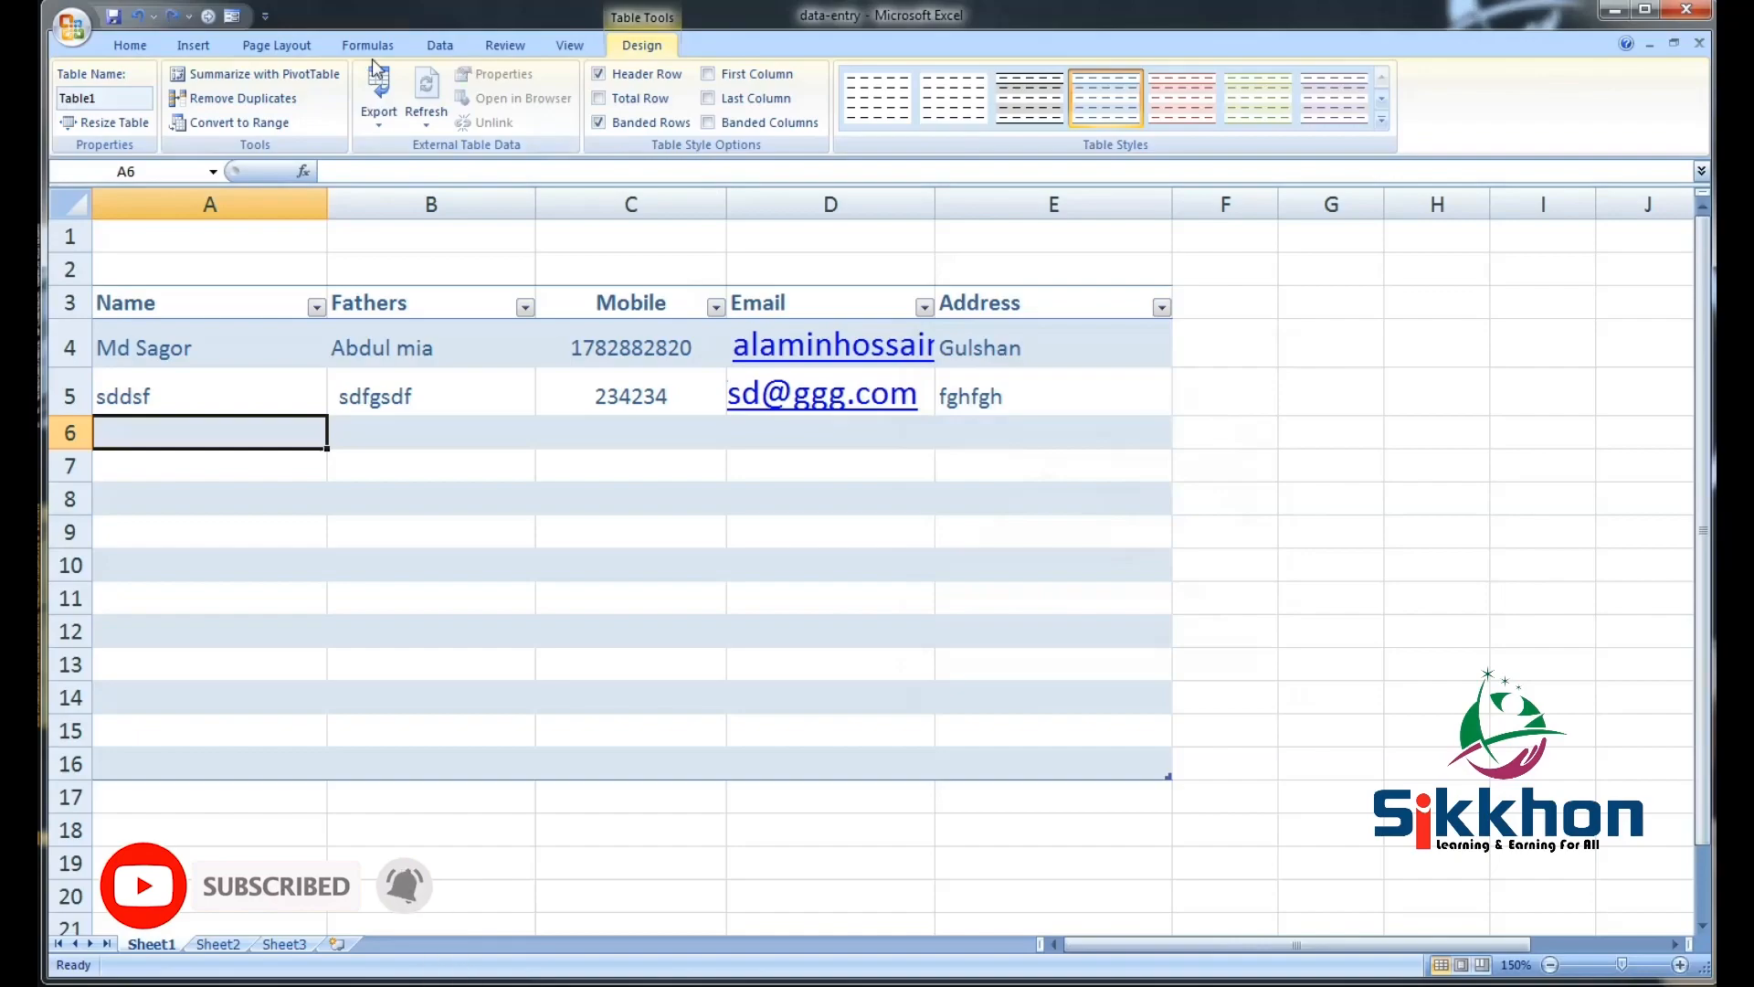
{"action": "left_click", "coordinate": [234, 16]}
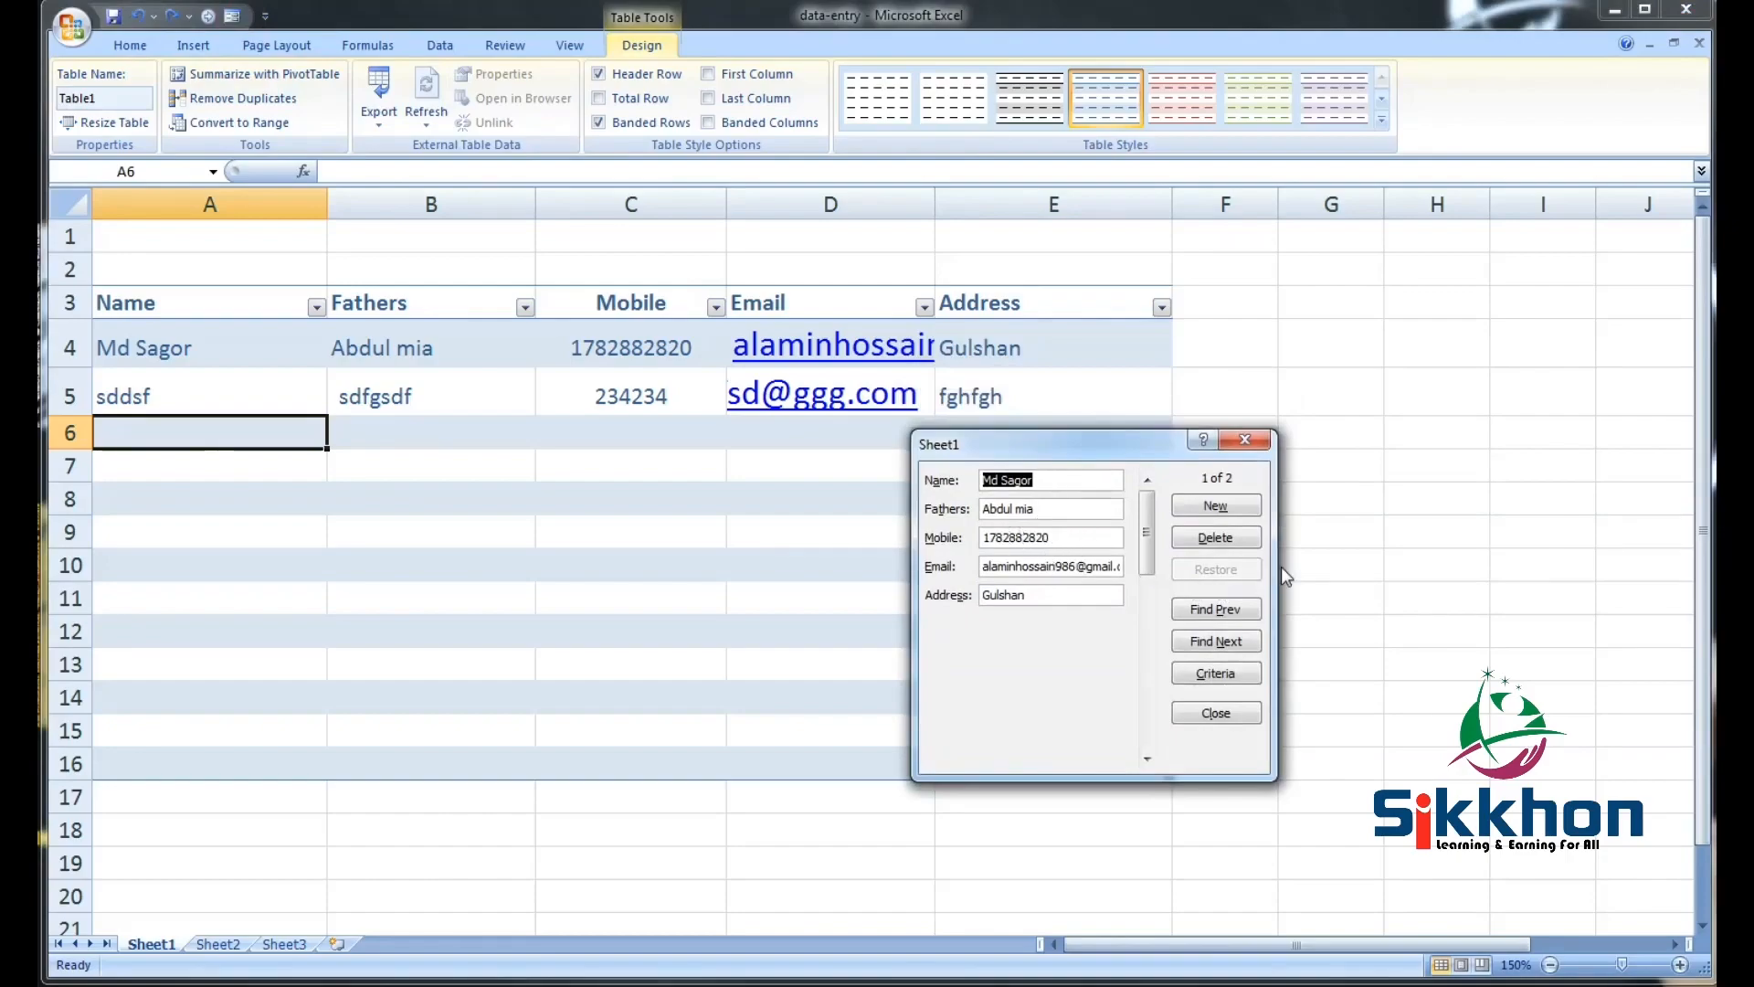
Add a third placeholder record (sdsds sdsdsd, dfsdfsd, 234234, test e-mail, sdfsdf) and close the form
{"action": "left_click", "coordinate": [1218, 508]}
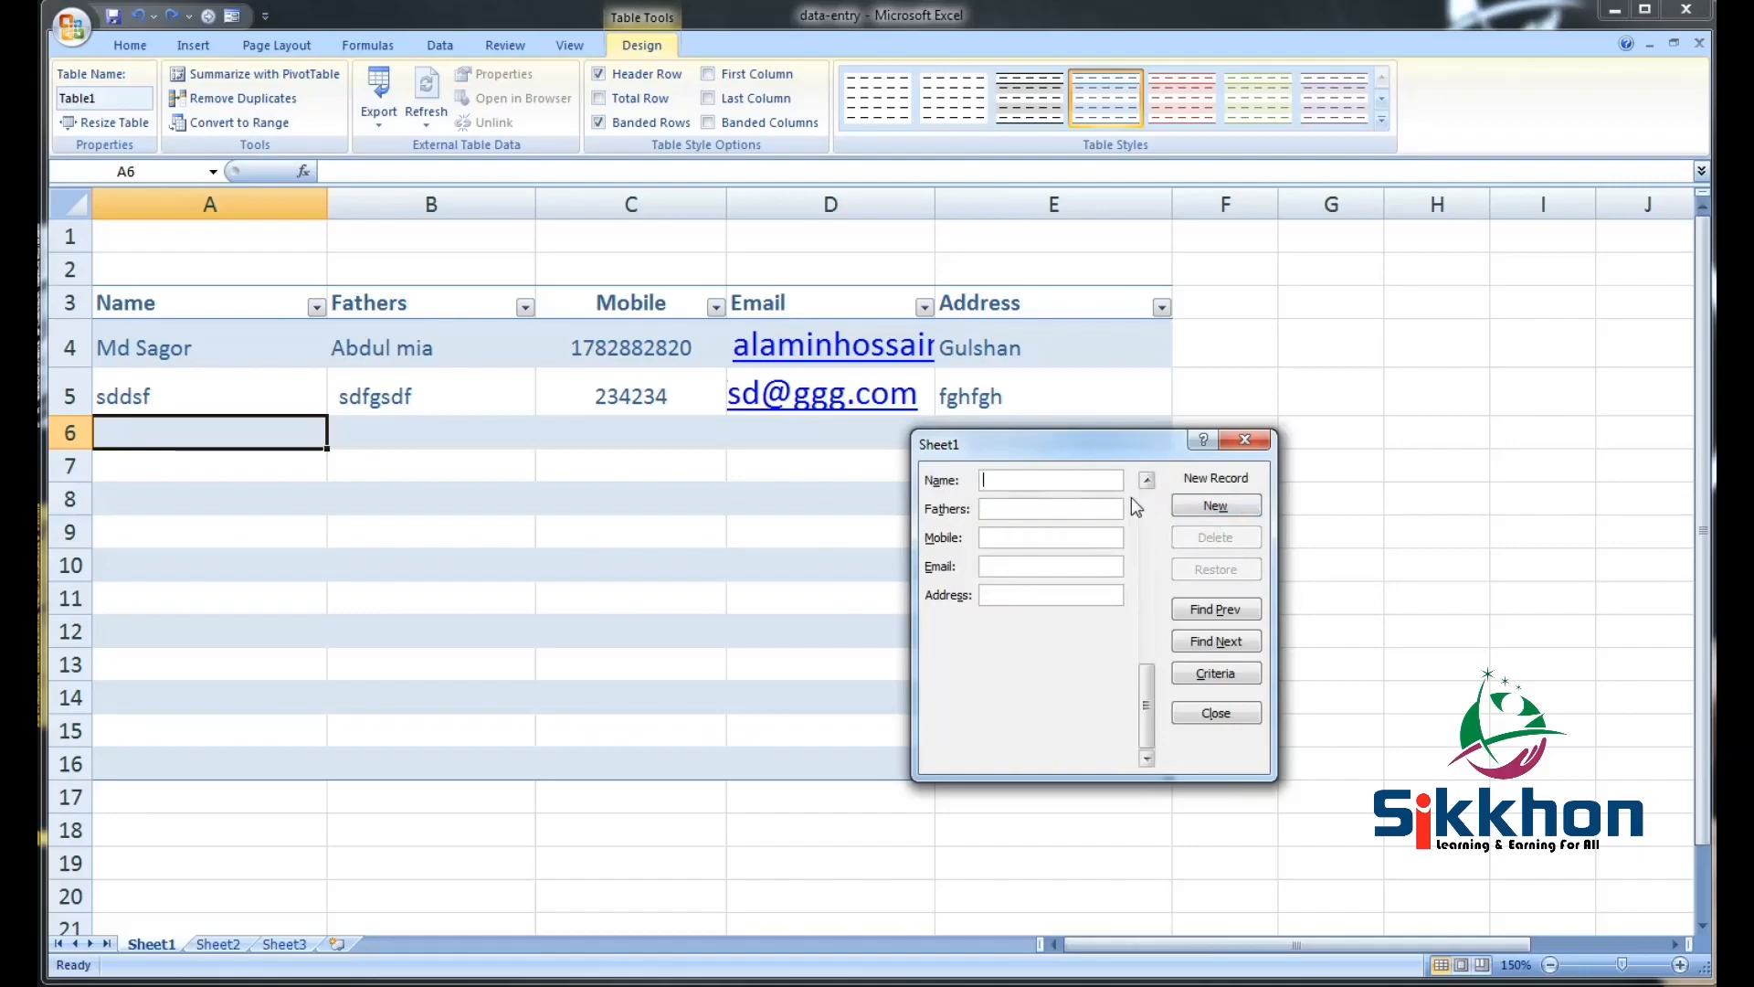
{"action": "type", "text": "s"}
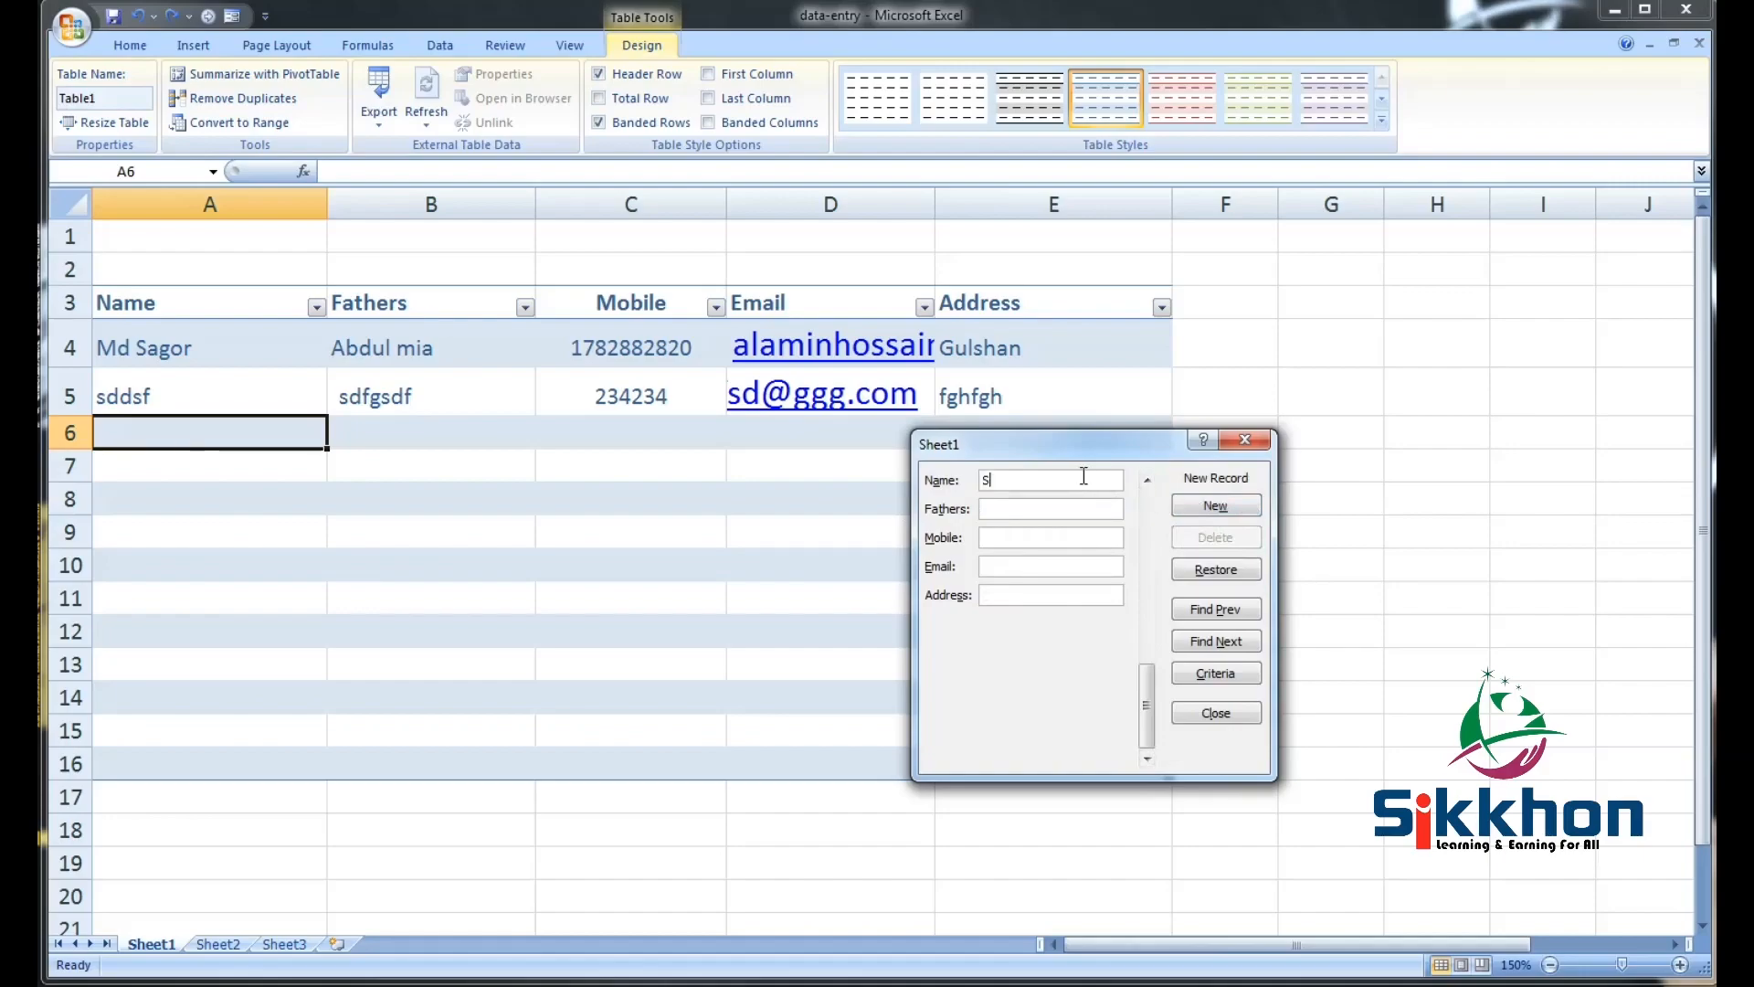
{"action": "type", "text": "dsds sdsdsd"}
{"action": "left_click", "coordinate": [1066, 510]}
{"action": "type", "text": "dfsdfsd"}
{"action": "left_click", "coordinate": [1037, 545]}
{"action": "type", "text": "234234"}
{"action": "left_click", "coordinate": [1039, 566]}
{"action": "type", "text": "2342342@dfsdf"}
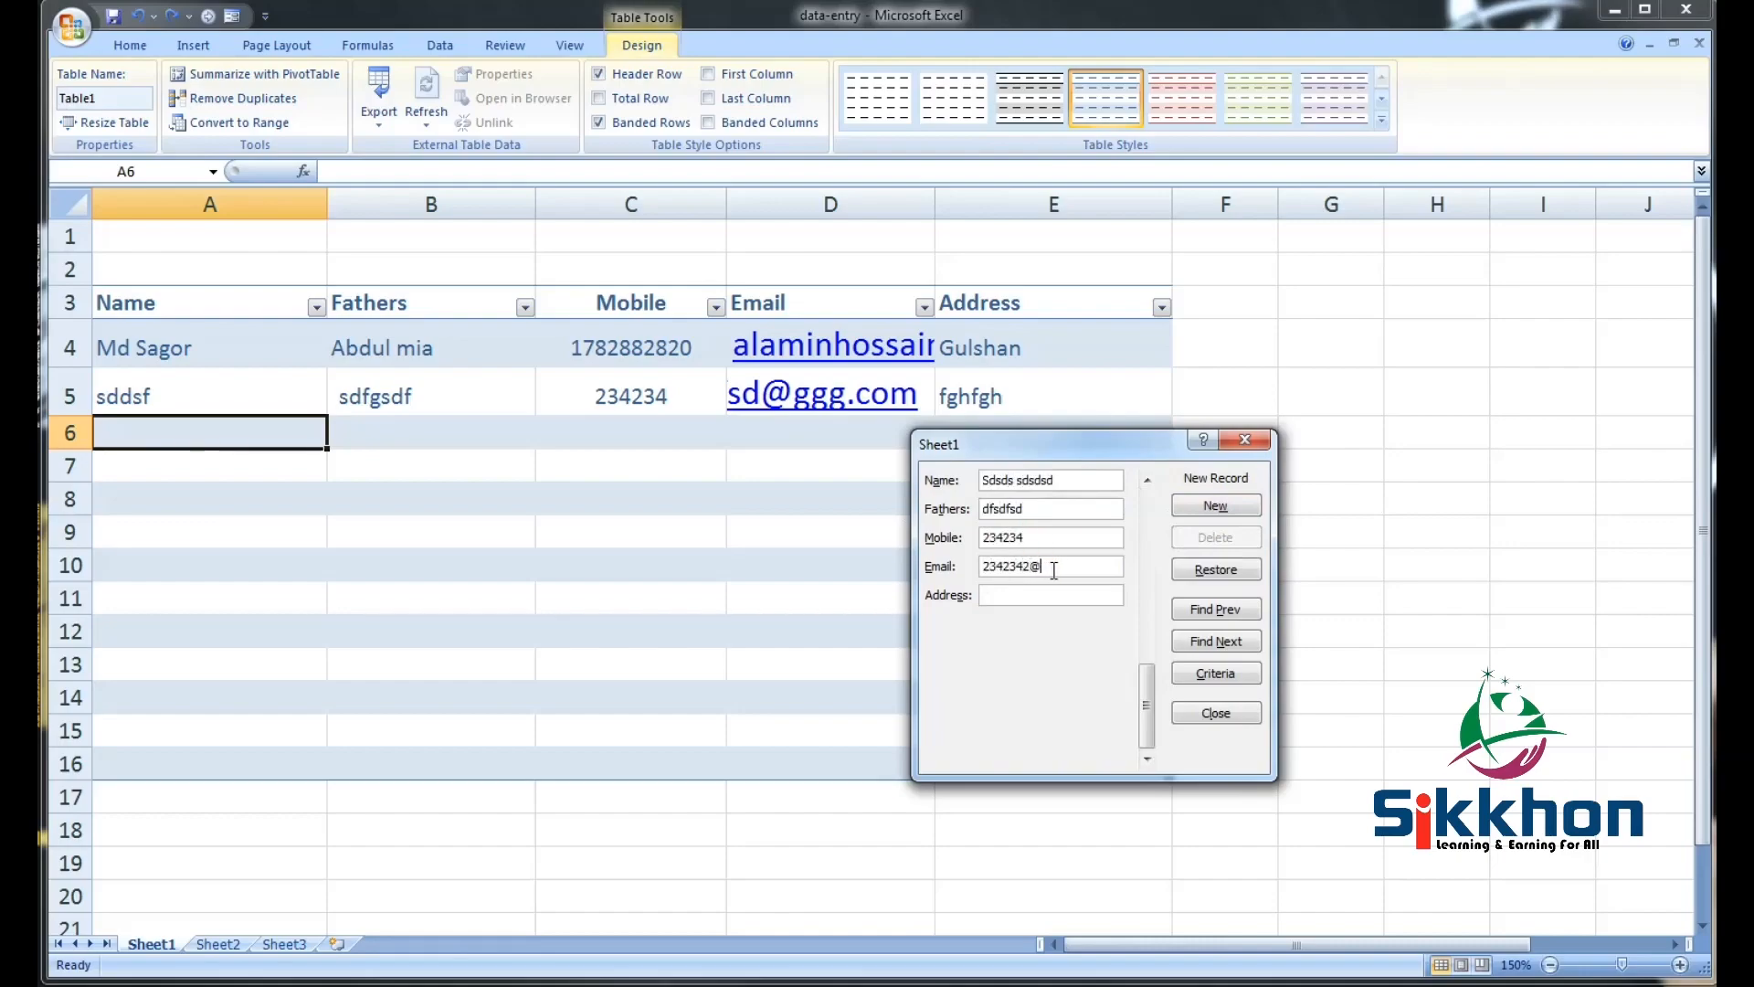
{"action": "left_click", "coordinate": [1071, 596]}
{"action": "type", "text": "sdfsdf"}
{"action": "left_click", "coordinate": [1238, 514]}
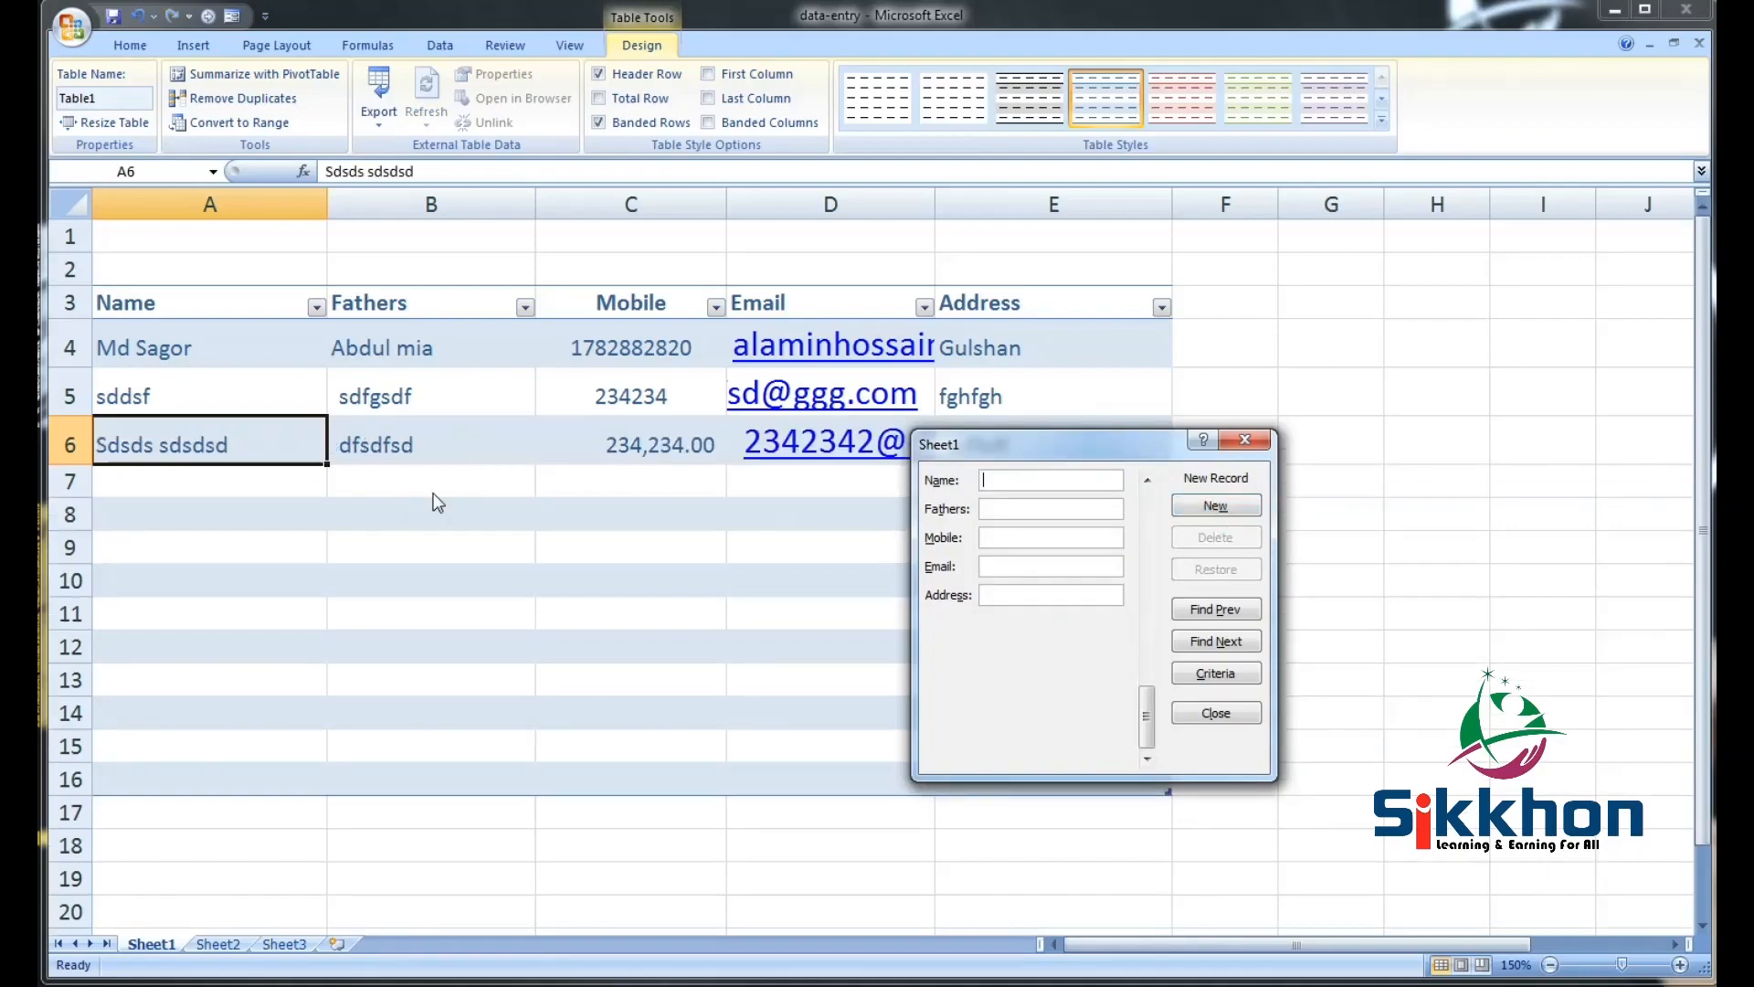
{"action": "left_click", "coordinate": [1244, 440]}
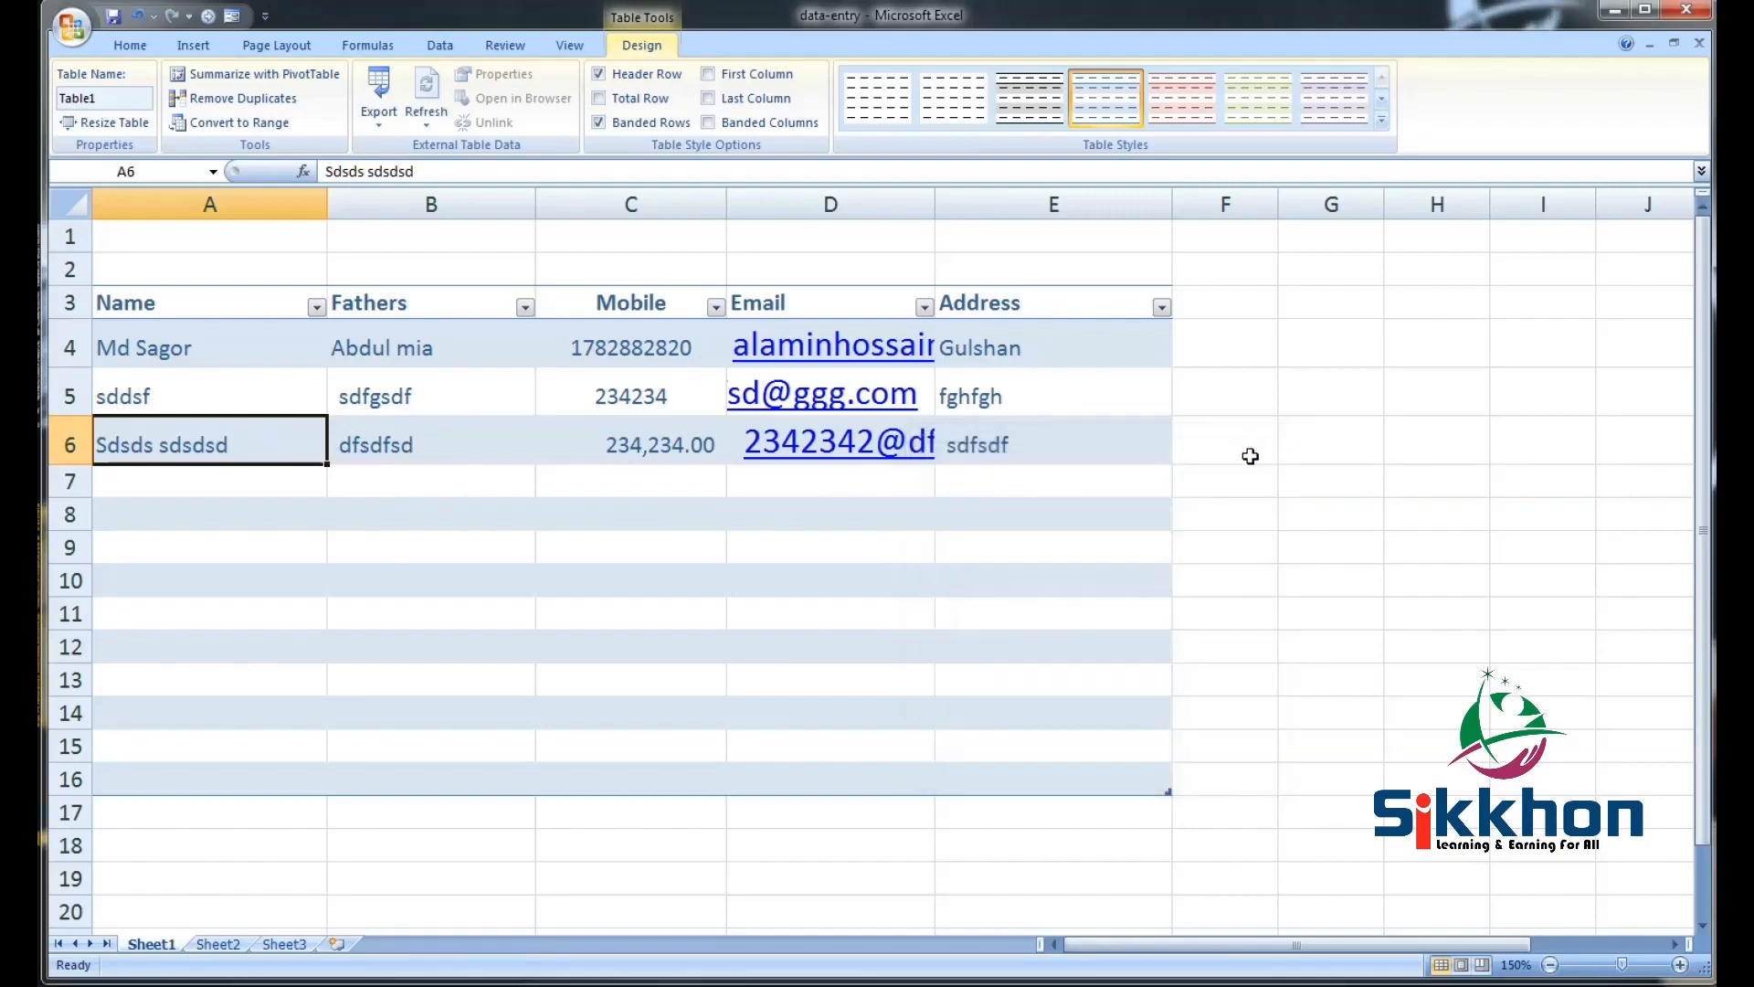